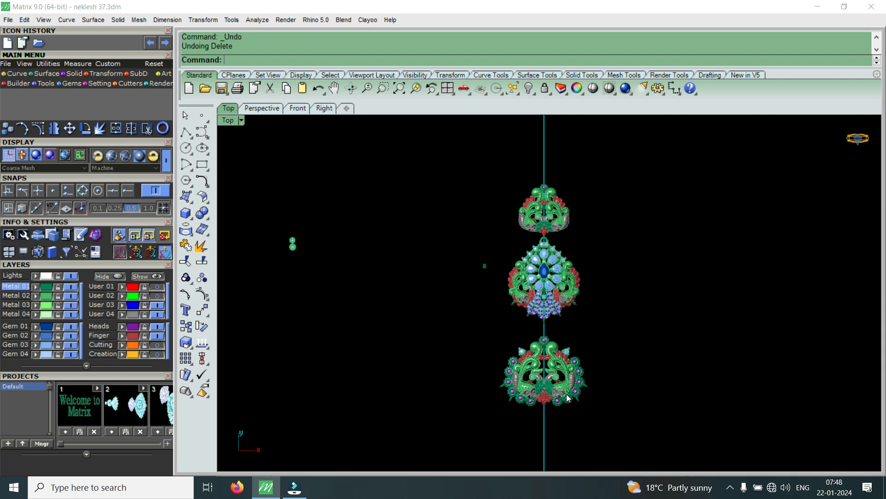
Delete the bulk of the right half of the lowest pendant in the Top view
scroll(567, 395, up, 1)
scroll(548, 343, up, 3)
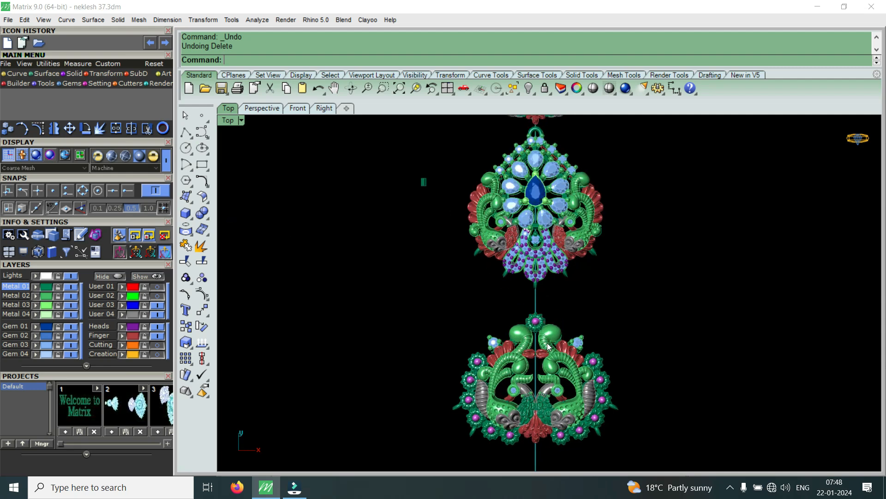
scroll(520, 386, down, 3)
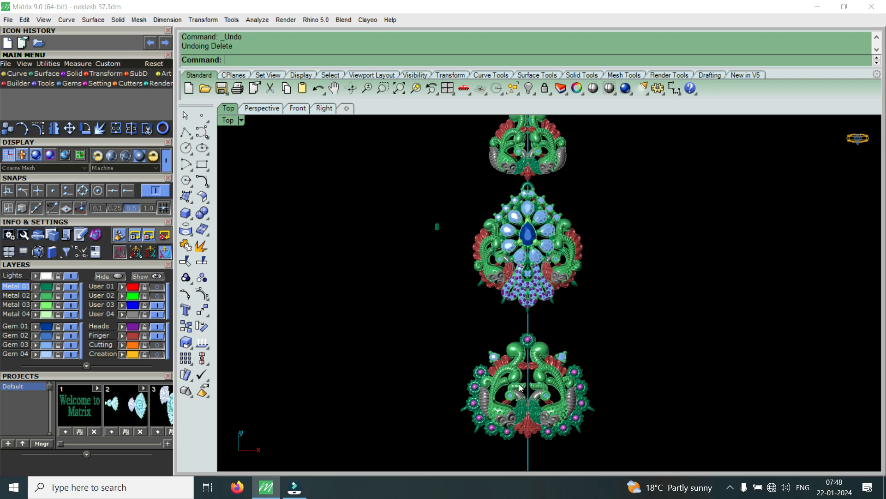
scroll(520, 387, down, 1)
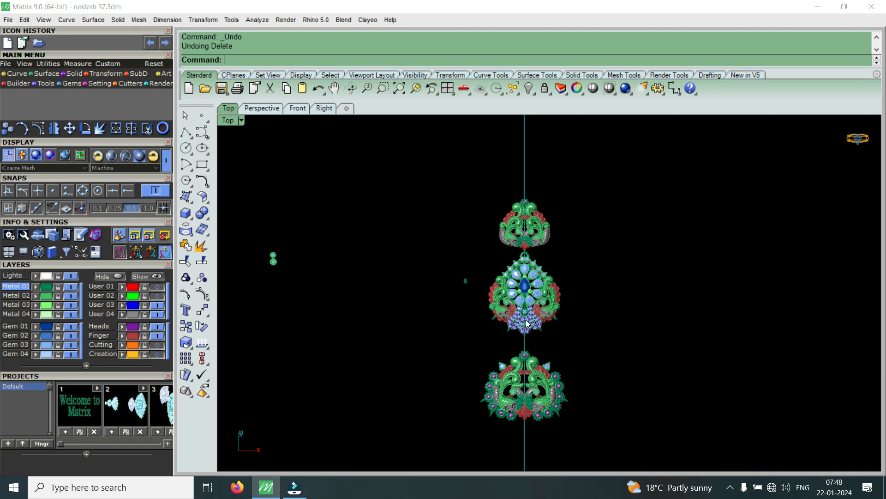
scroll(539, 362, up, 3)
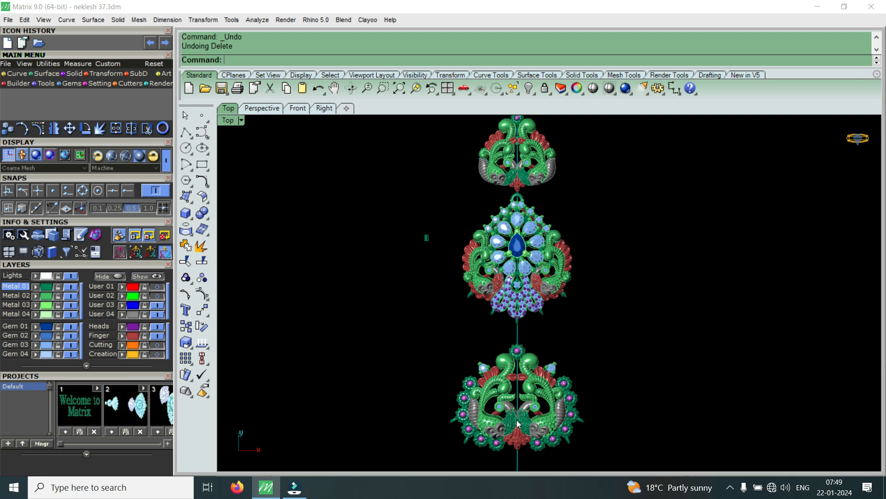
scroll(525, 442, up, 3)
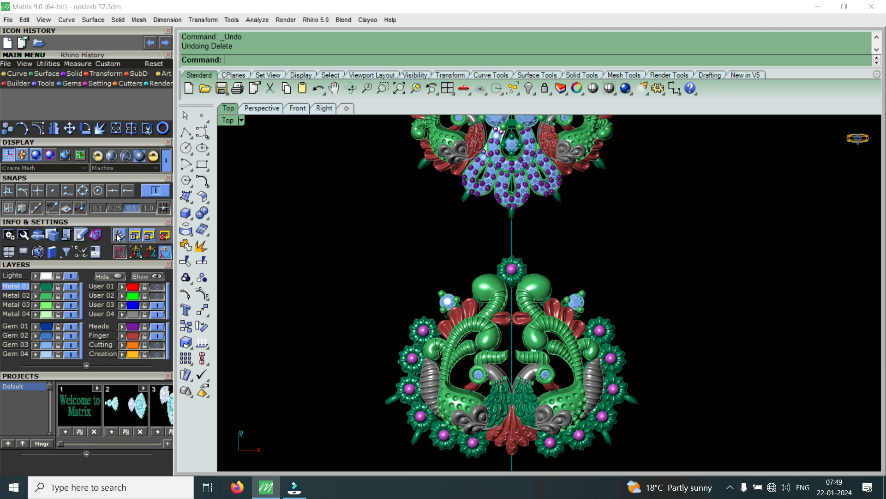
scroll(543, 299, down, 1)
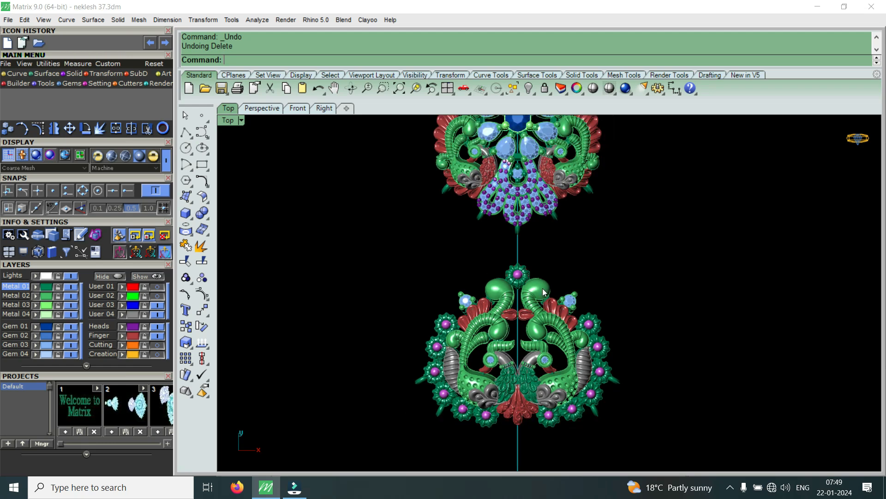
drag(666, 277, 545, 424)
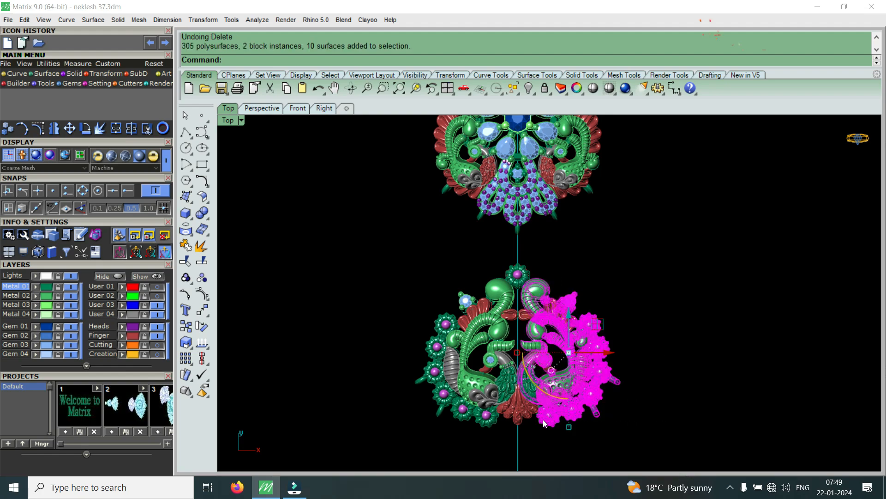
key(Delete)
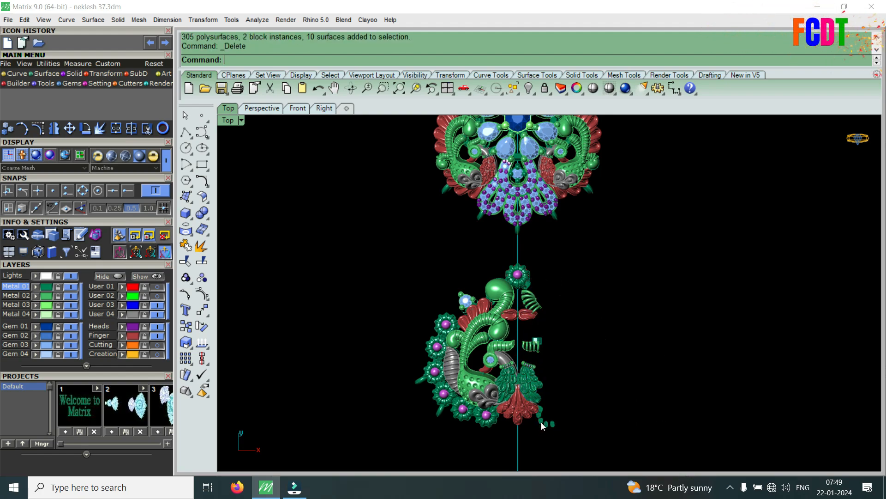
Delete the leftover feather and petal pieces right of the centre line around the pendant's base
scroll(541, 422, up, 2)
scroll(531, 416, up, 2)
drag(645, 238, 527, 431)
scroll(528, 382, up, 4)
drag(550, 359, 500, 407)
click(486, 358)
key(Delete)
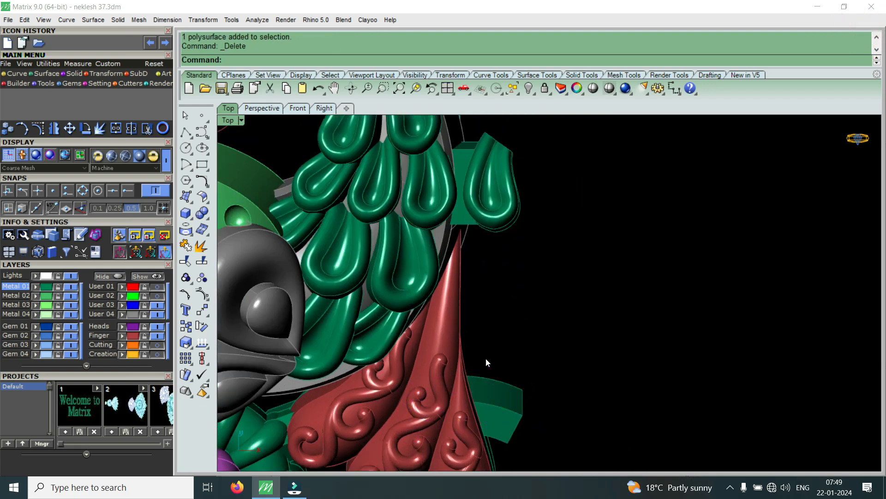
scroll(489, 359, down, 5)
drag(597, 371, 545, 420)
key(Delete)
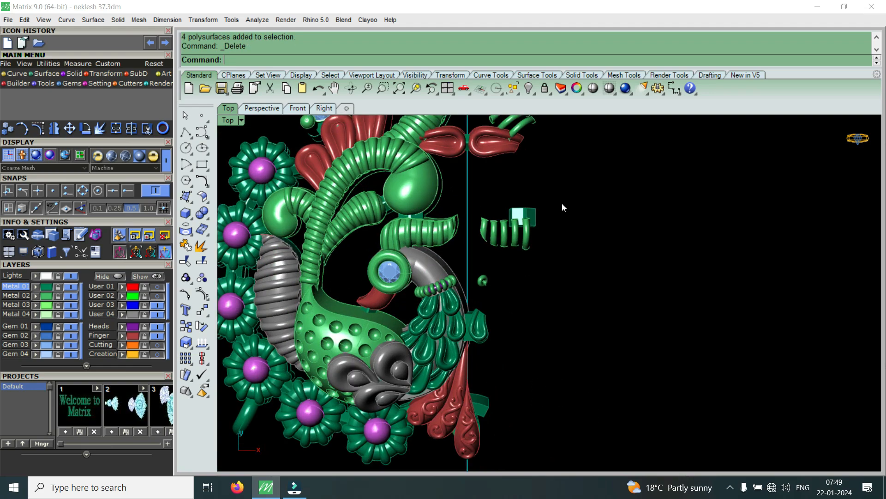
Delete the remaining curl ridges, small connectors and red petal right of the pendant's centre line
drag(483, 283, 484, 283)
key(Delete)
scroll(554, 355, down, 4)
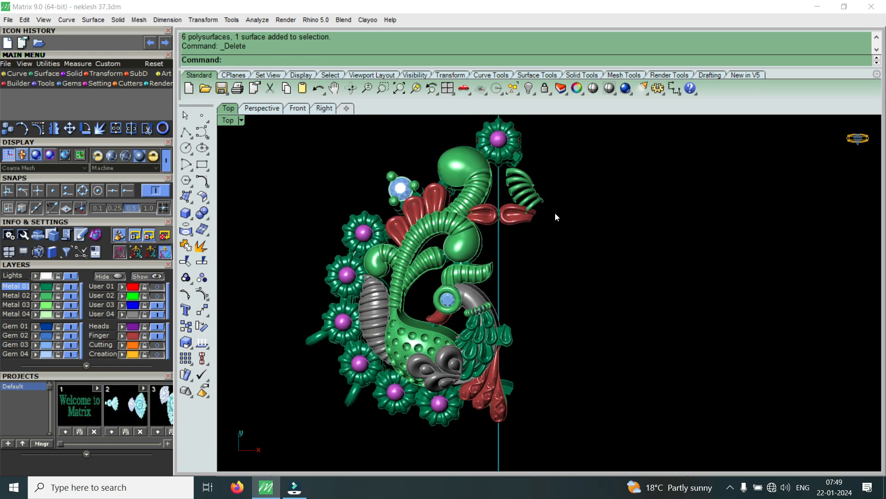
scroll(557, 215, up, 4)
drag(523, 220, 492, 240)
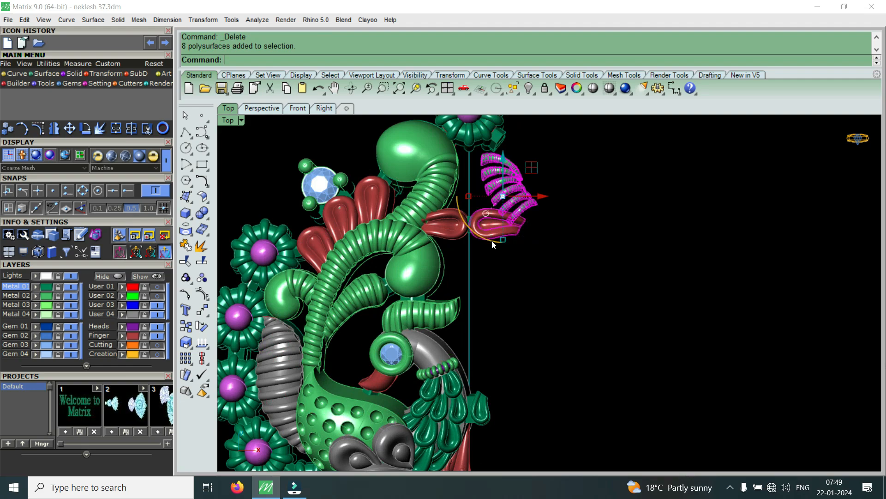
key(Delete)
Select the pendant's left half, leaving the petals of the central top flower out of the selection
scroll(531, 192, down, 4)
scroll(507, 203, up, 4)
scroll(527, 201, down, 5)
scroll(498, 337, down, 3)
scroll(469, 323, up, 1)
scroll(457, 312, up, 2)
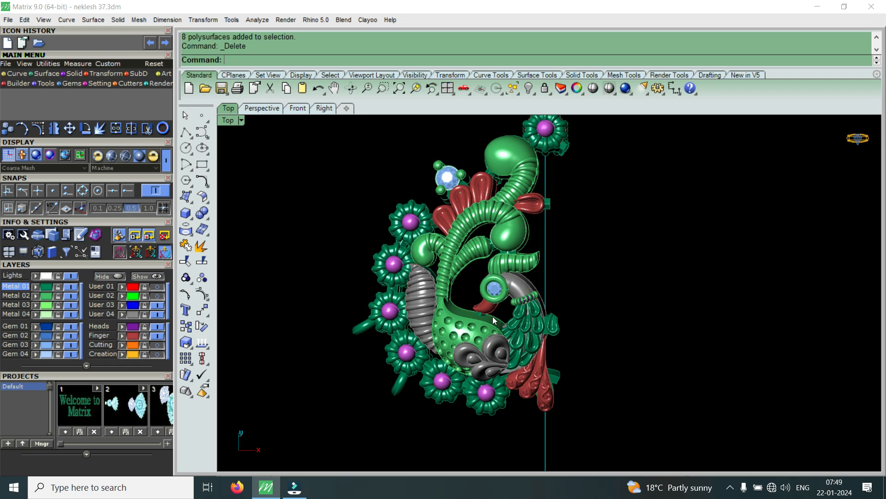
scroll(457, 318, down, 3)
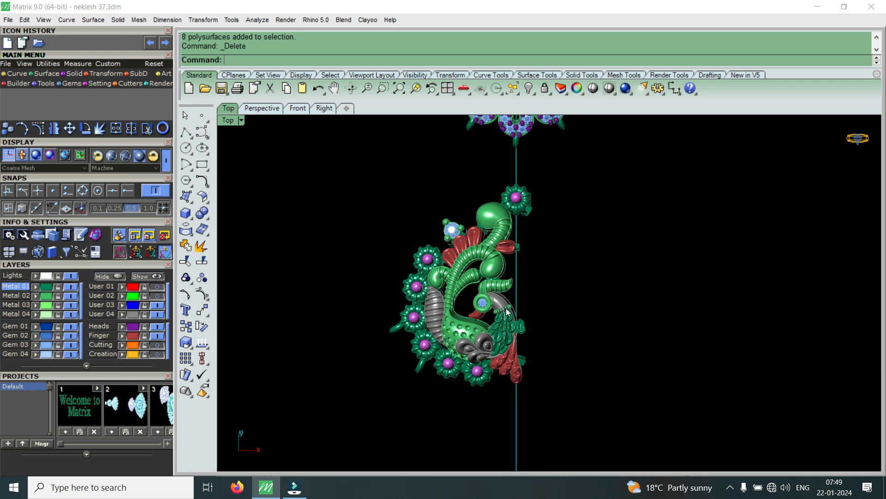
drag(364, 203, 520, 397)
scroll(525, 359, up, 5)
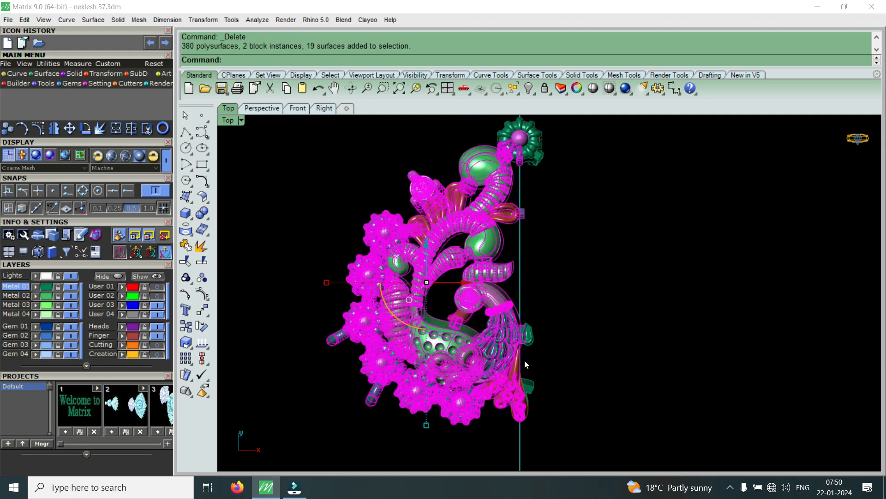
scroll(531, 235, up, 3)
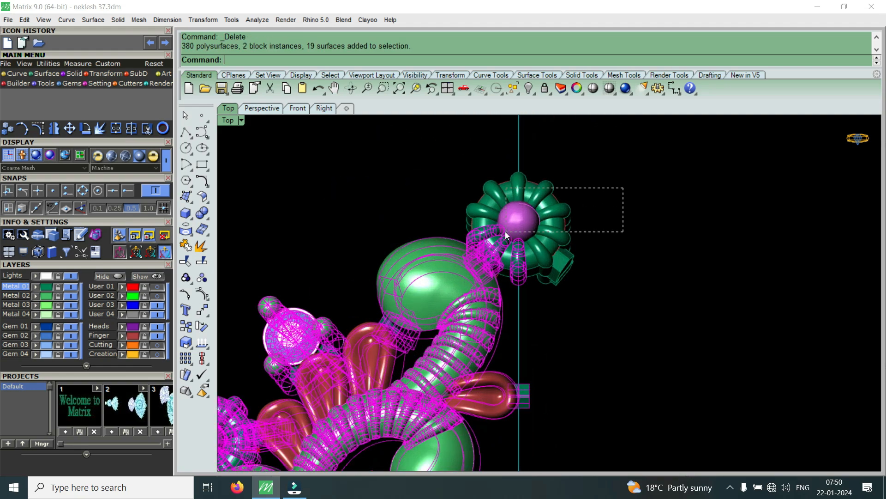
ctrl+drag(506, 231, 505, 232)
ctrl+click(520, 251)
scroll(520, 253, down, 2)
ctrl+click(520, 253)
scroll(514, 266, up, 4)
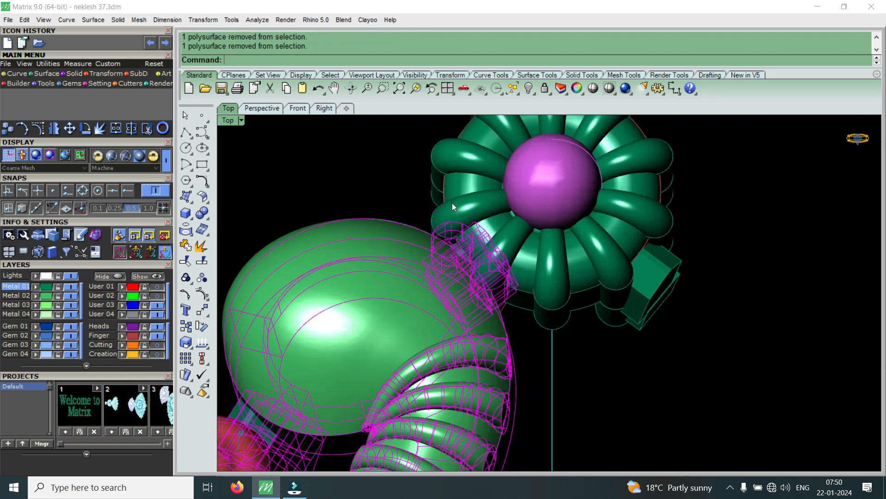
scroll(513, 269, up, 5)
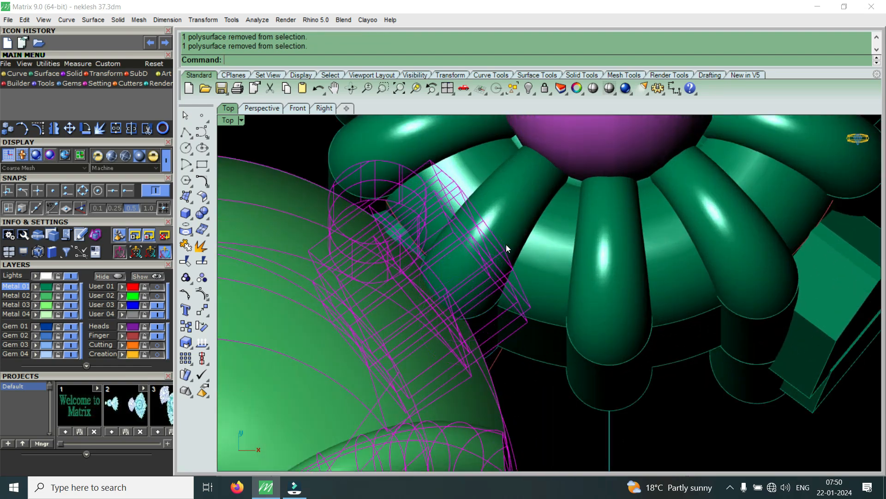
scroll(452, 232, down, 6)
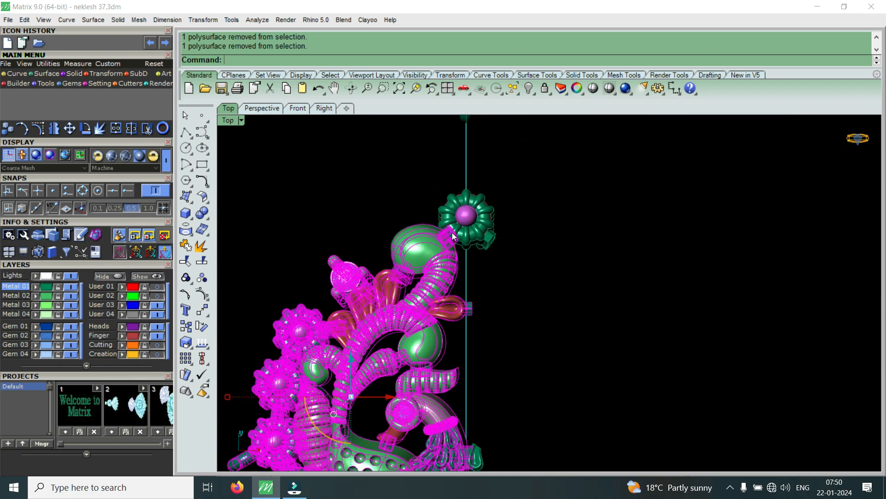
scroll(454, 232, down, 4)
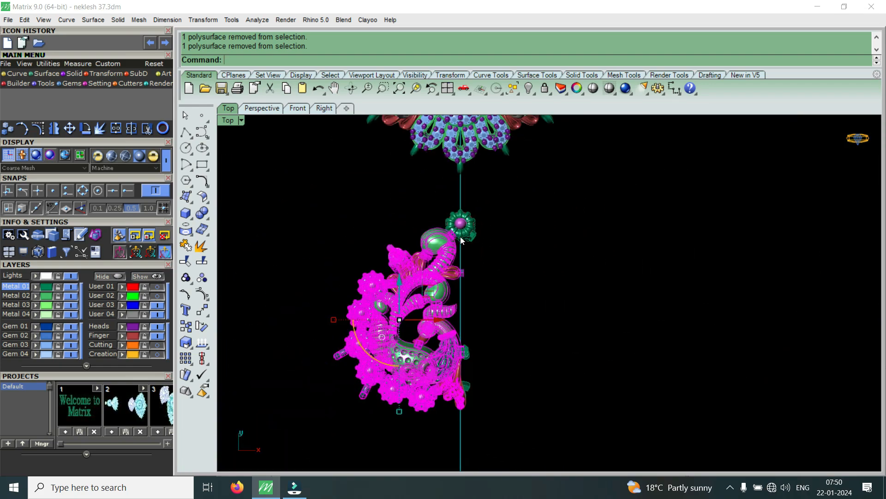
Mirror a copy of the selected left half across the vertical centre line, starting the mirror plane at 0, and clear the selection
click(54, 128)
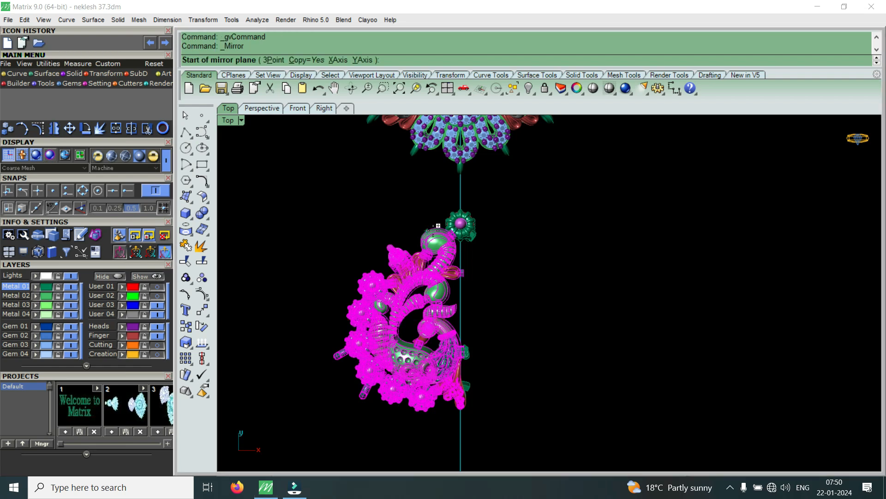
text(0)
key(Return)
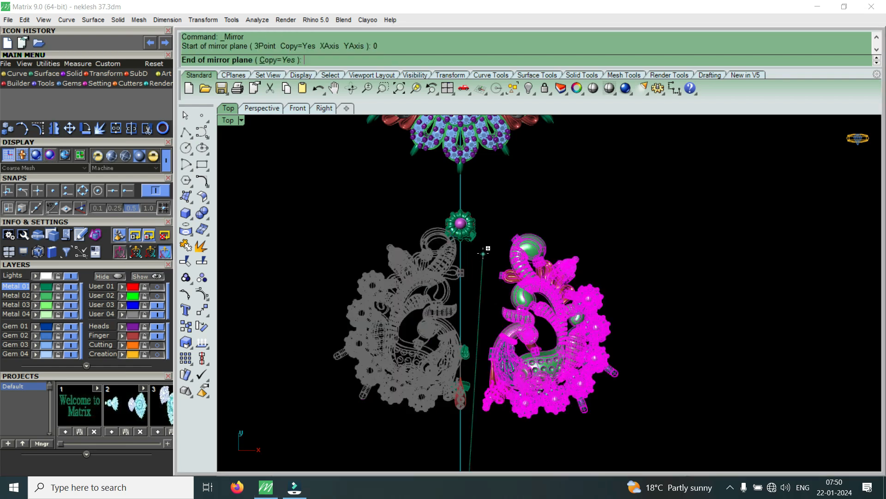
click(484, 253)
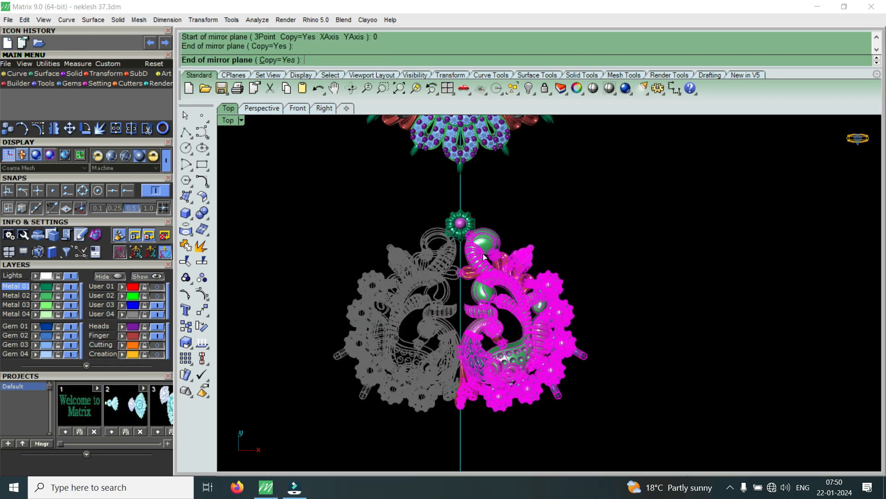
key(Escape)
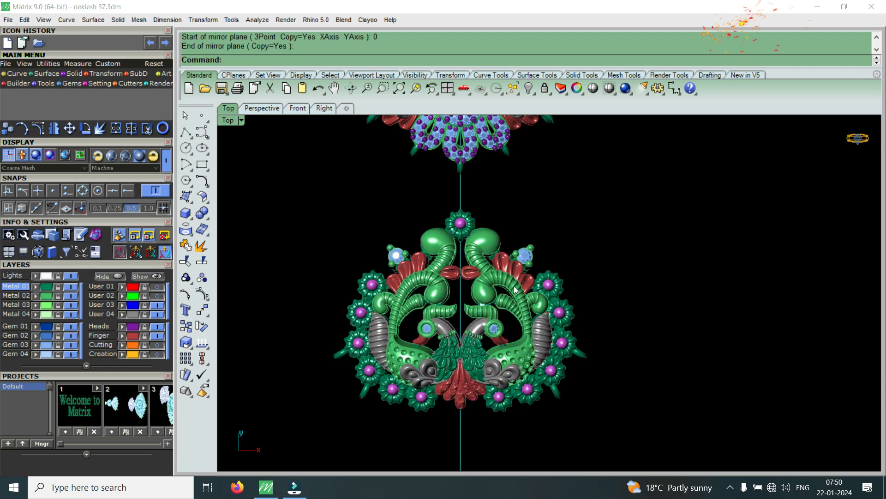
Select the uppermost flower on the left half's outer edge, try moving it slightly upward and undo that move
scroll(412, 340, up, 2)
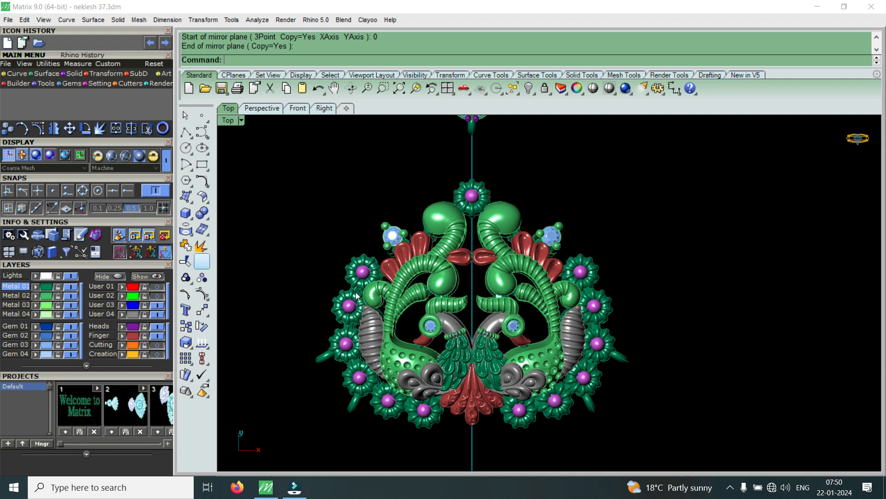
scroll(381, 267, up, 5)
drag(296, 213, 411, 317)
scroll(334, 310, up, 8)
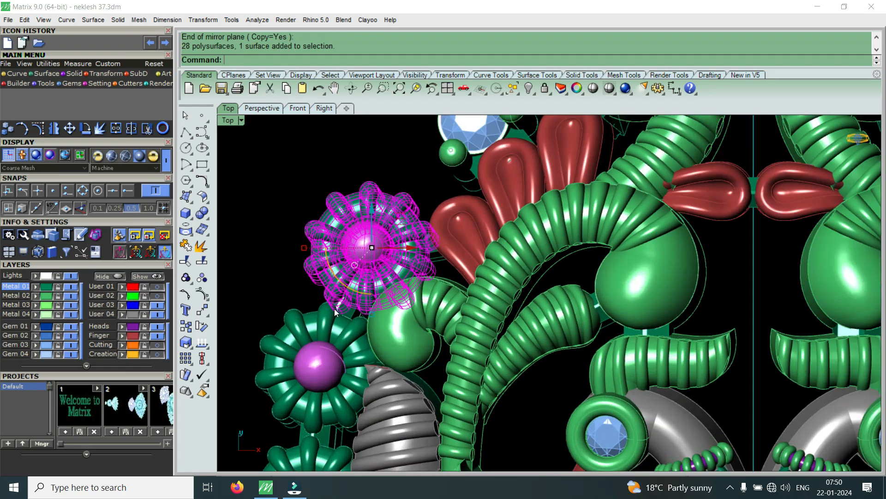
scroll(394, 289, down, 10)
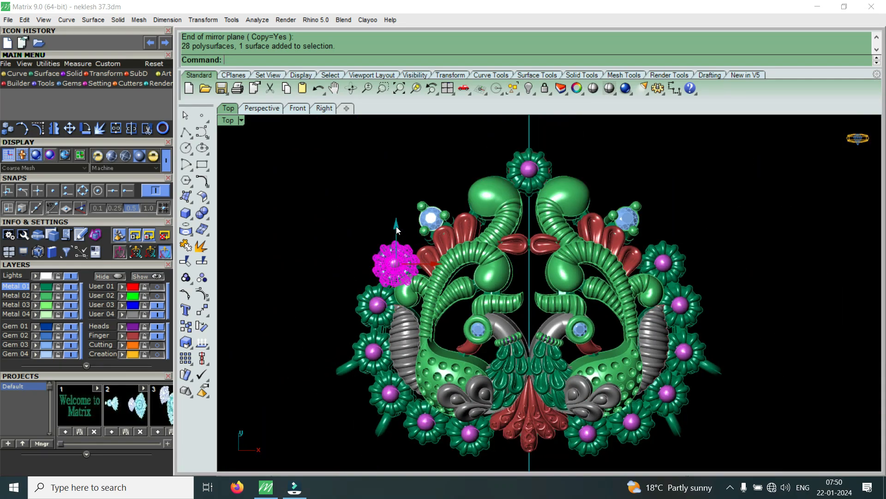
drag(395, 223, 395, 216)
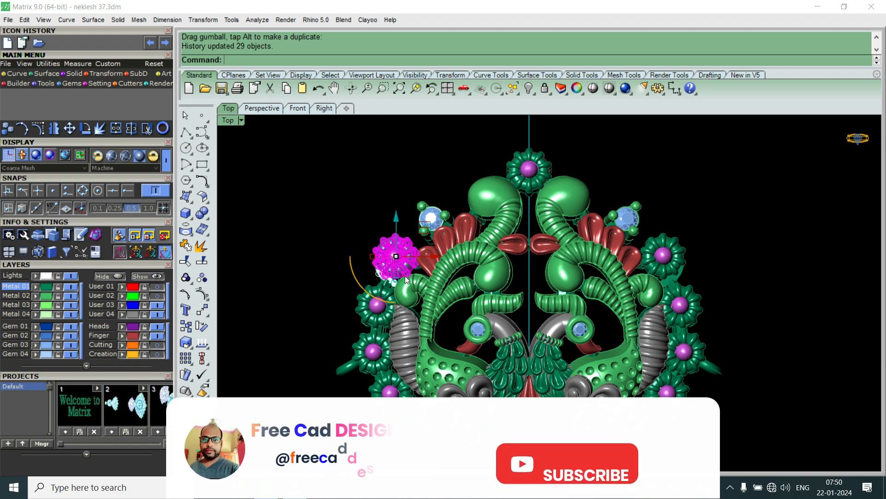
key(ctrl+z)
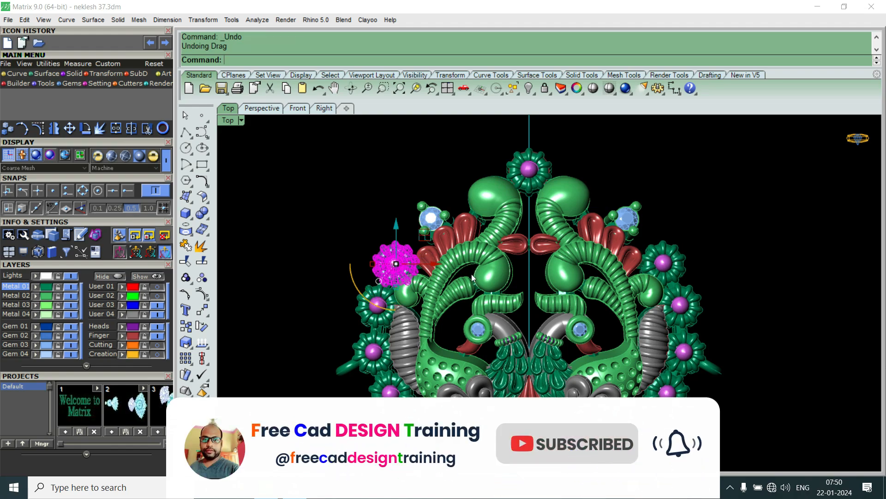
Add the missing piece to the flower selection and move the flower outward and up, about level with the left round blue gem
scroll(363, 260, up, 3)
scroll(363, 260, up, 2)
drag(412, 177, 346, 281)
scroll(456, 265, up, 3)
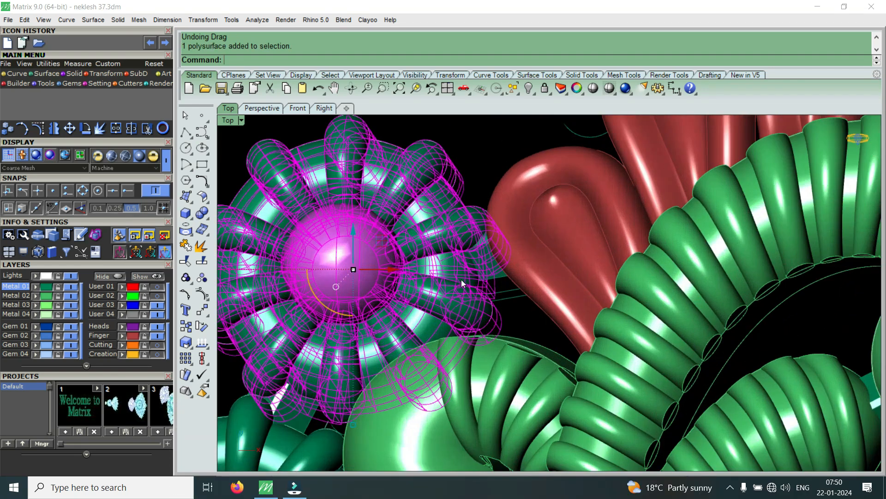
scroll(420, 318, down, 3)
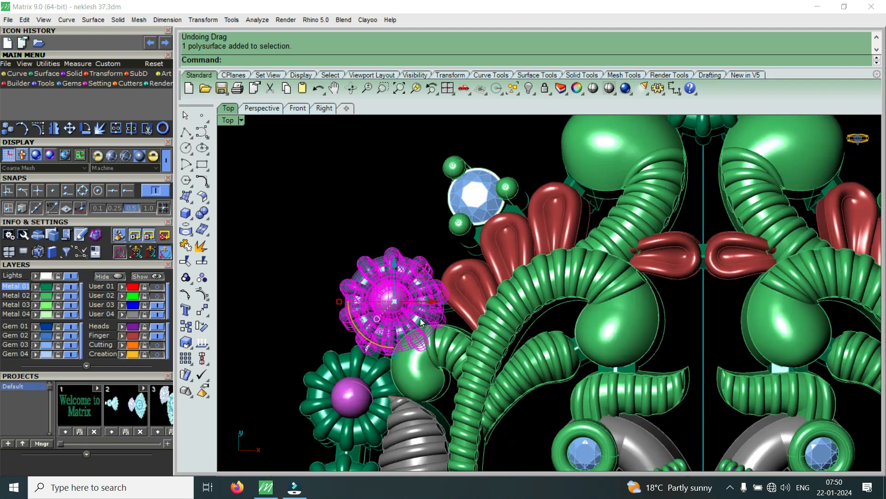
scroll(391, 282, down, 3)
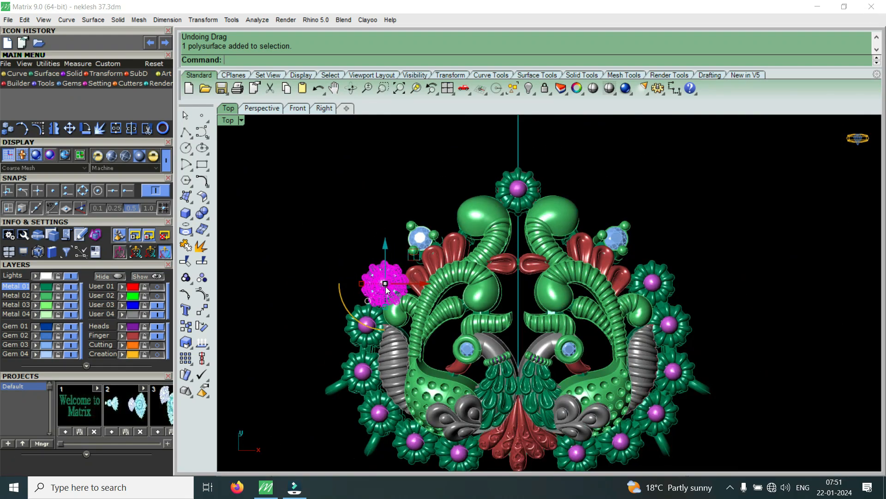
drag(405, 283, 343, 300)
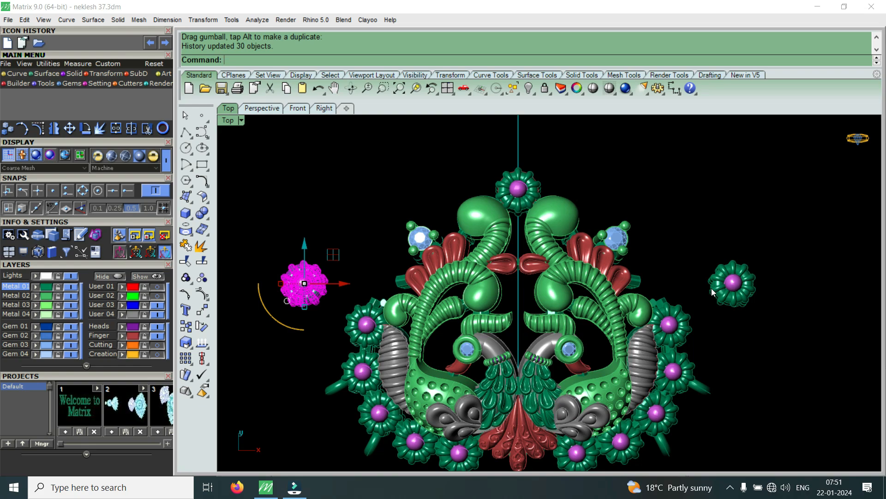
drag(306, 258, 353, 212)
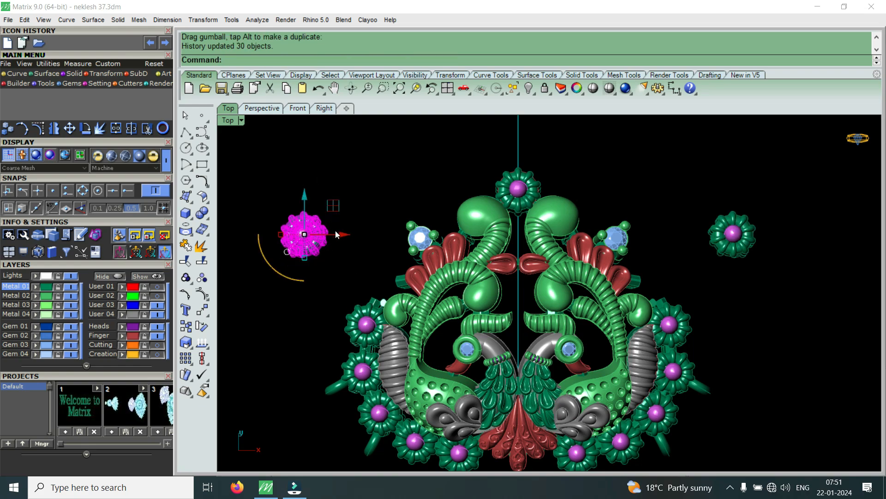
drag(340, 234, 382, 236)
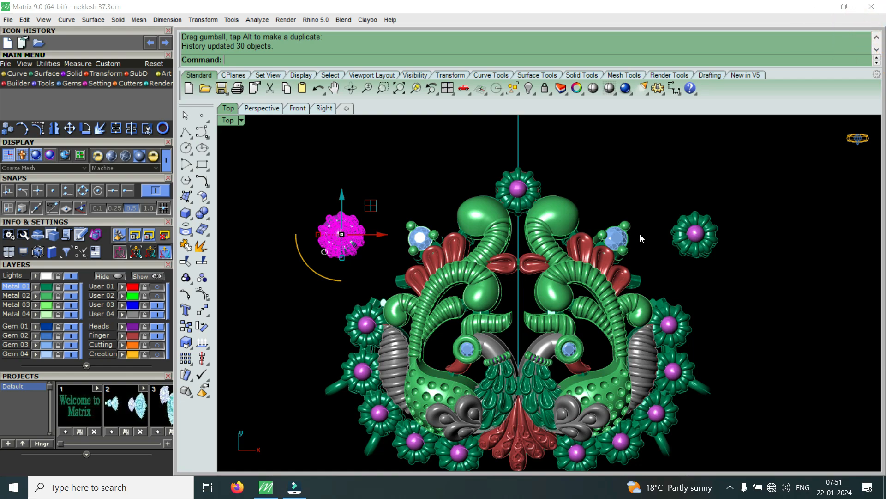
Undo the flower's last move and shift the left half's round blue gem setting up and outward, about level with the central top flower
key(ctrl+z)
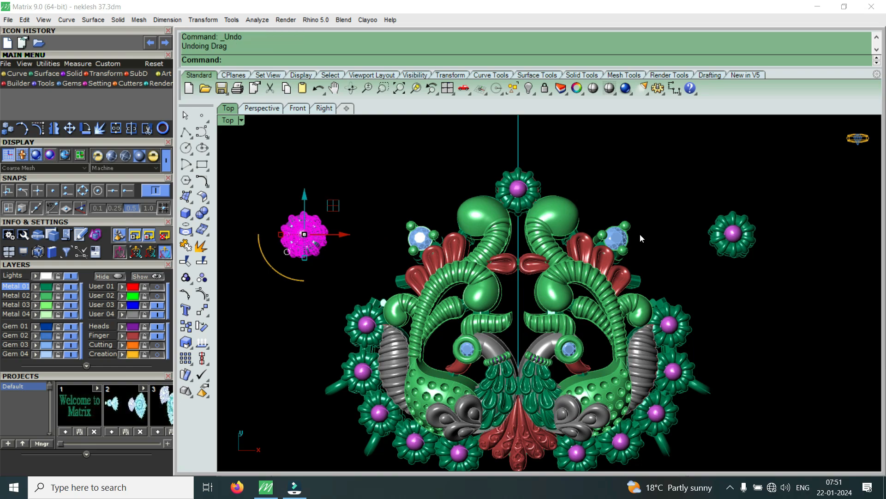
drag(443, 192, 395, 235)
drag(378, 190, 459, 273)
scroll(430, 256, up, 7)
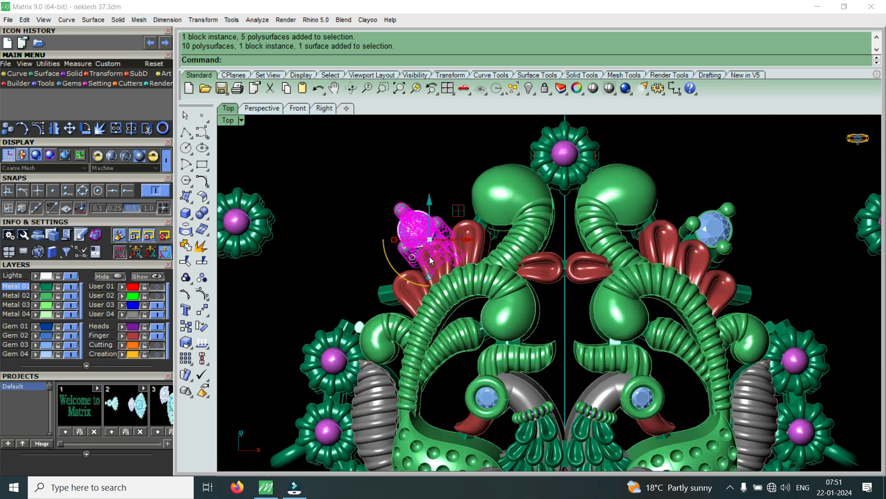
scroll(428, 272, down, 5)
drag(426, 225, 438, 211)
scroll(495, 289, down, 3)
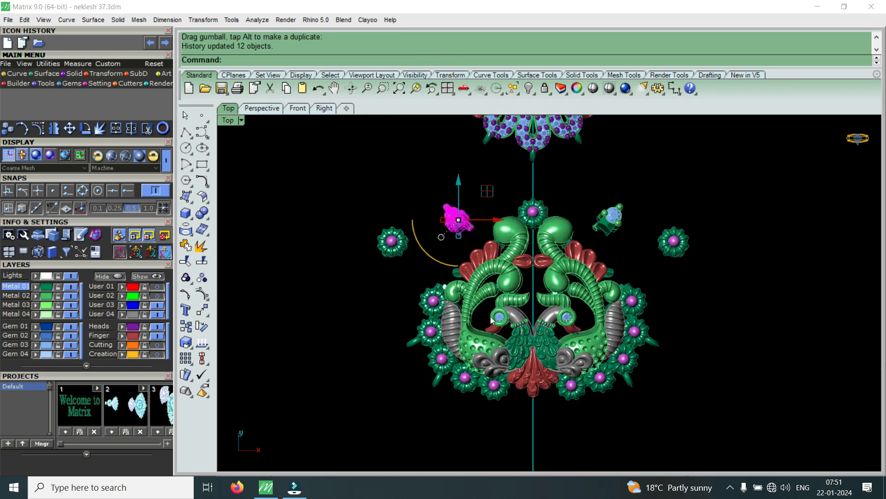
scroll(505, 261, up, 2)
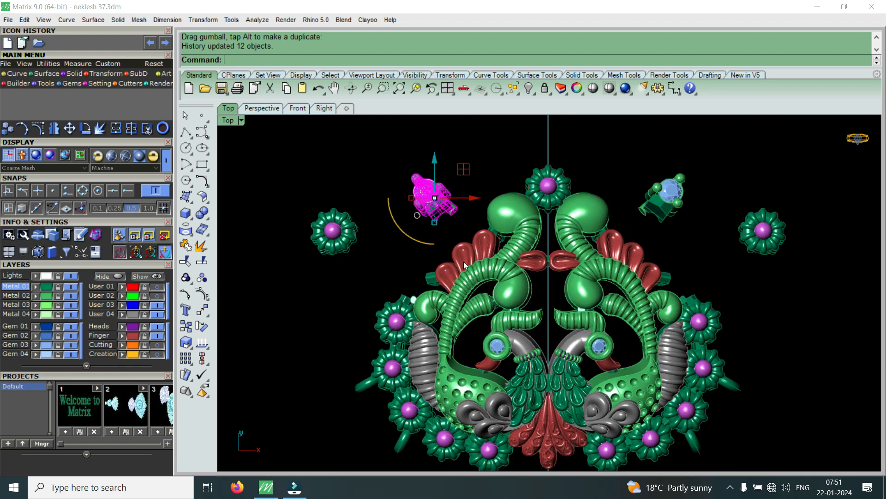
In the perspective view, select only the purple bead of a flower on the left half's outer edge
double_click(231, 120)
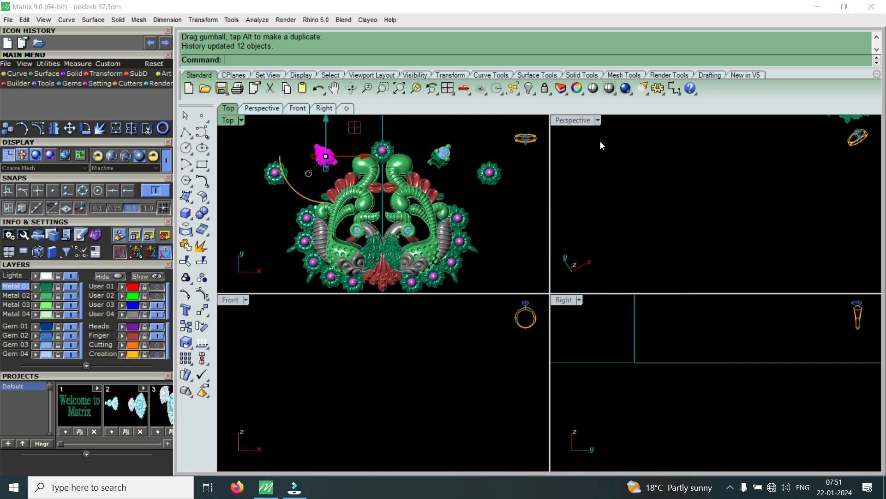
double_click(584, 123)
scroll(626, 292, down, 8)
scroll(701, 191, up, 8)
scroll(638, 317, up, 6)
right_drag(617, 320, 678, 191)
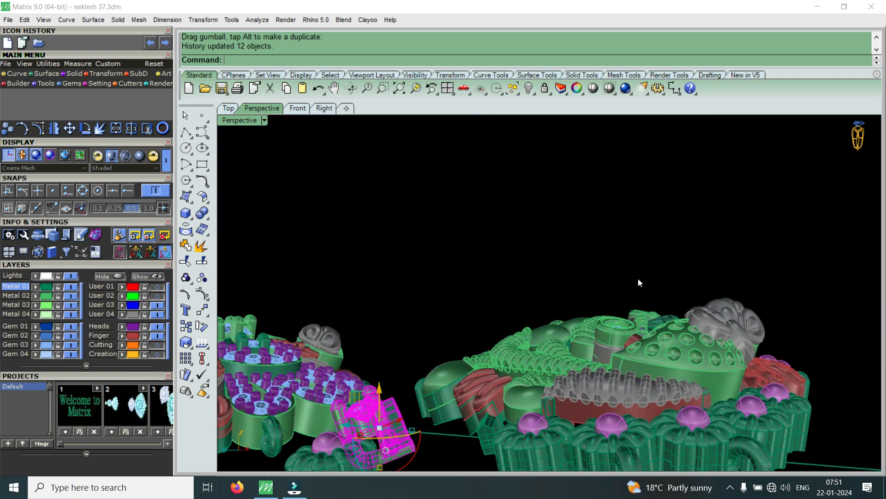
right_drag(653, 249, 567, 390)
scroll(673, 328, up, 5)
click(672, 327)
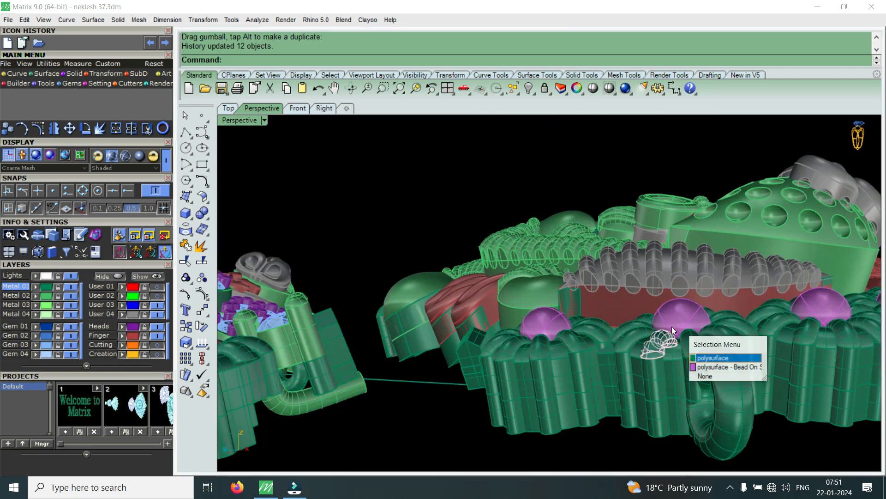
click(677, 309)
Add the purple beads of two lower flowers on the left half's outer edge to the selection
double_click(234, 122)
right_drag(677, 214, 639, 206)
scroll(639, 205, down, 5)
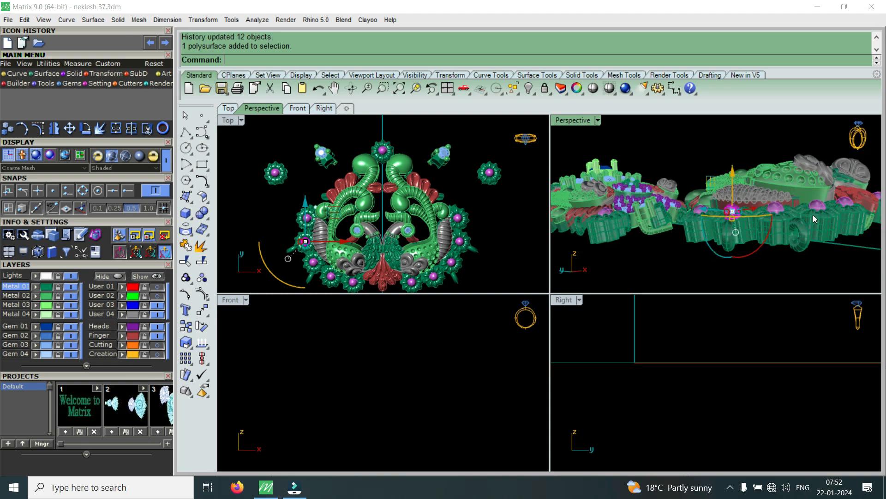
scroll(830, 218, up, 9)
right_drag(767, 240, 673, 273)
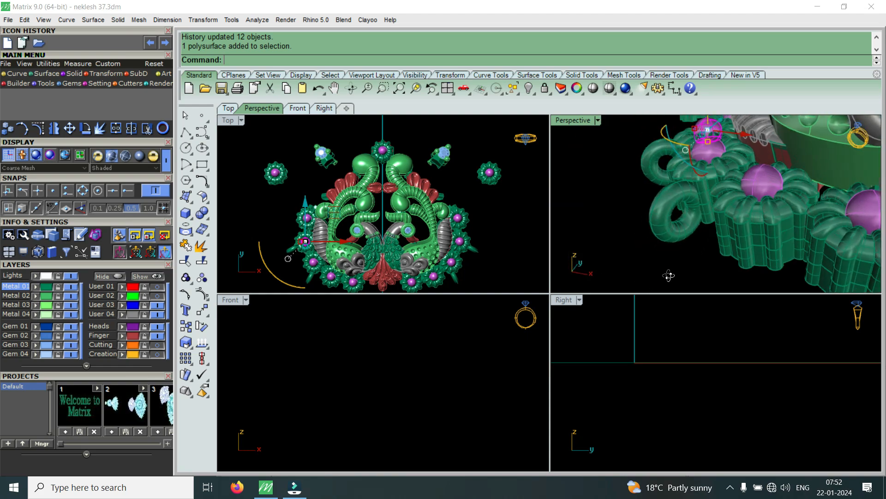
scroll(674, 270, down, 4)
scroll(765, 224, up, 8)
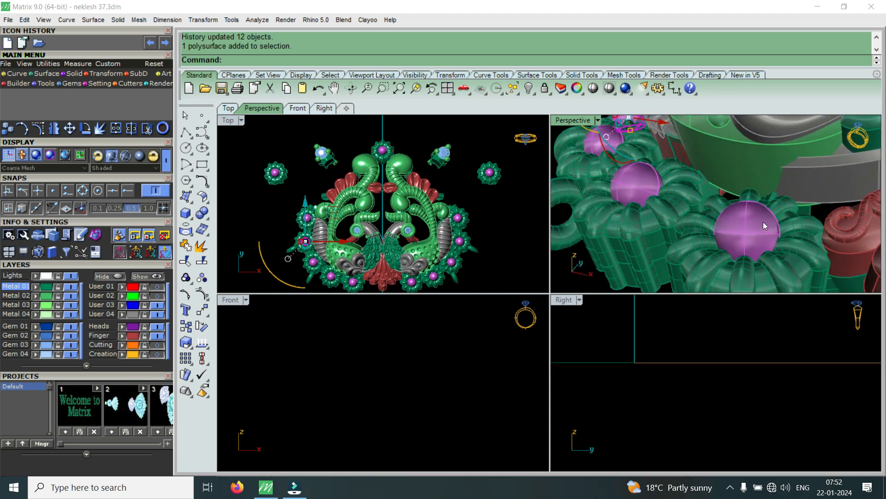
shift+click(763, 222)
shift+click(642, 183)
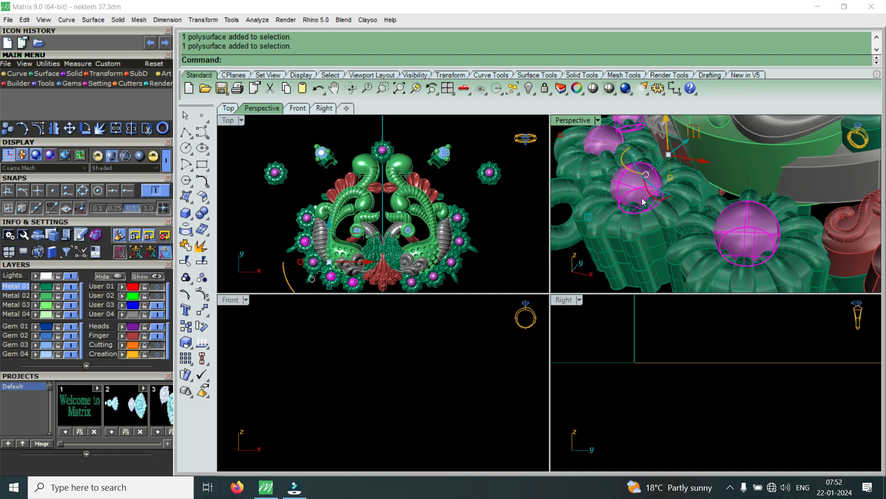
Extend the selection with two more purple beads, so five beads along the left half's outer edge are selected
scroll(643, 198, down, 6)
right_drag(658, 196, 574, 211)
scroll(587, 204, up, 7)
shift+click(639, 184)
scroll(692, 239, down, 7)
right_drag(670, 238, 740, 210)
scroll(605, 203, up, 5)
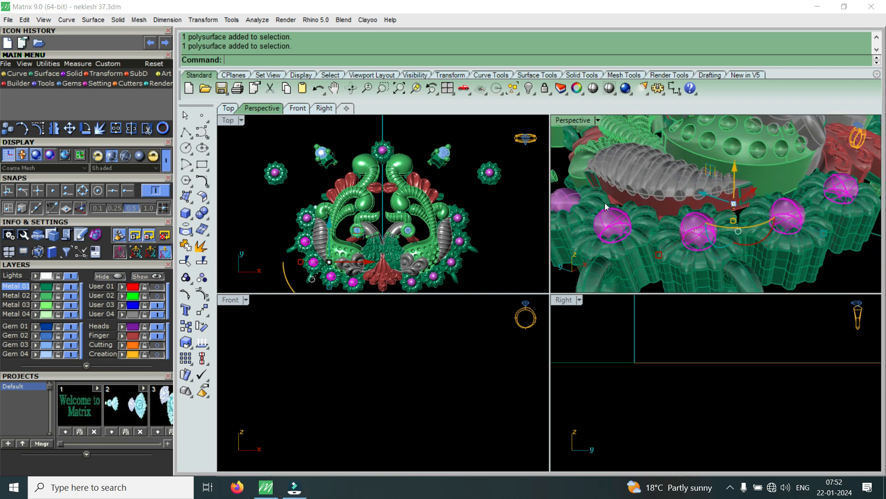
shift+click(574, 195)
Try to raise the five selected beads above their flowers, inspect the mirrored side and undo the move
scroll(647, 206, down, 6)
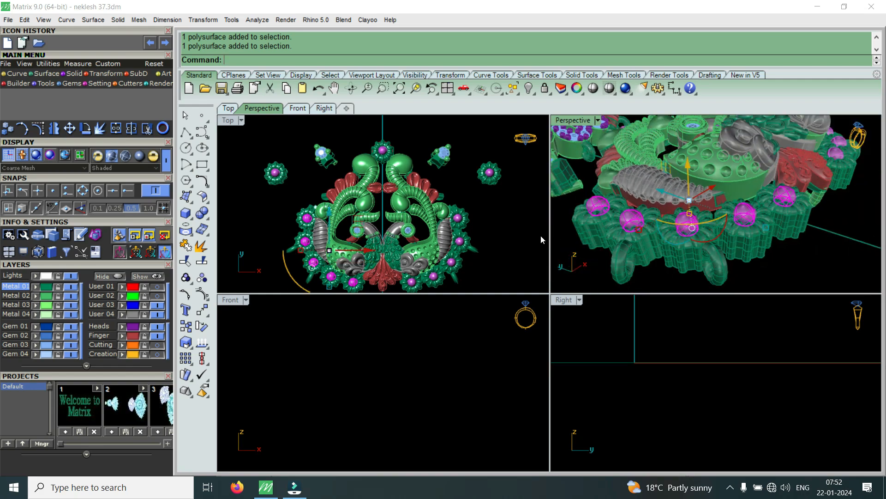
scroll(349, 270, up, 5)
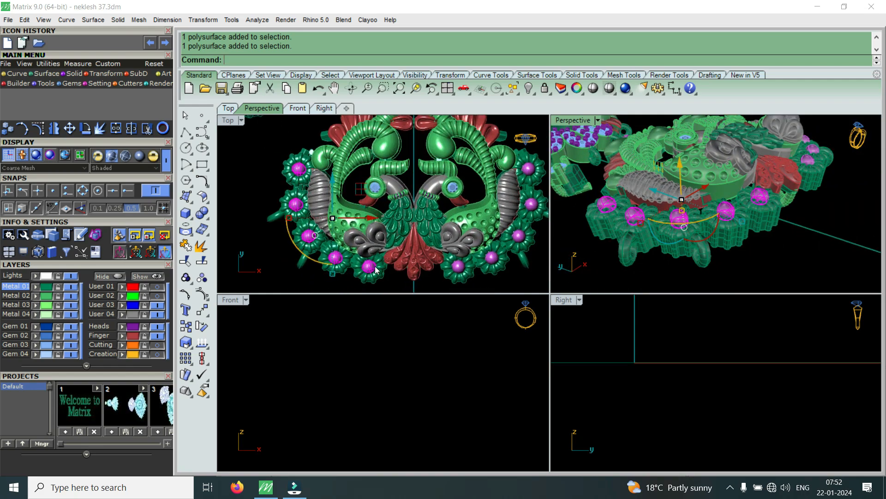
right_drag(758, 234, 690, 186)
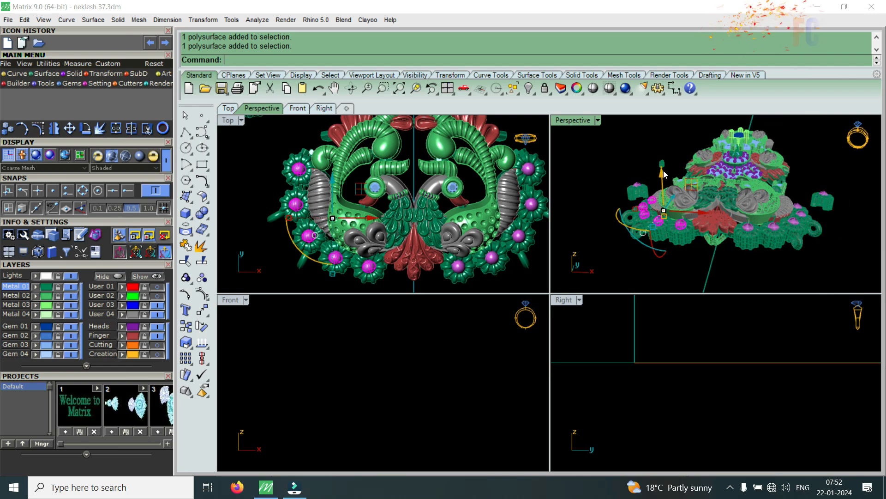
drag(666, 169, 685, 173)
scroll(799, 222, up, 10)
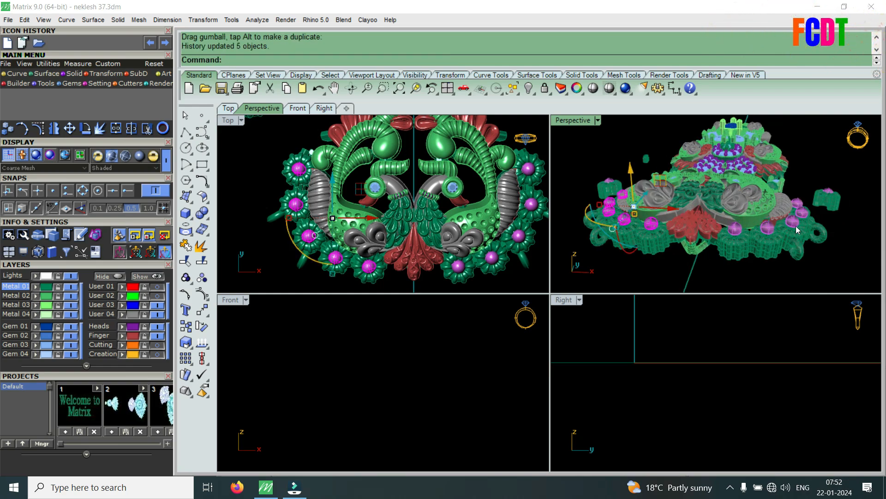
right_drag(813, 240, 713, 211)
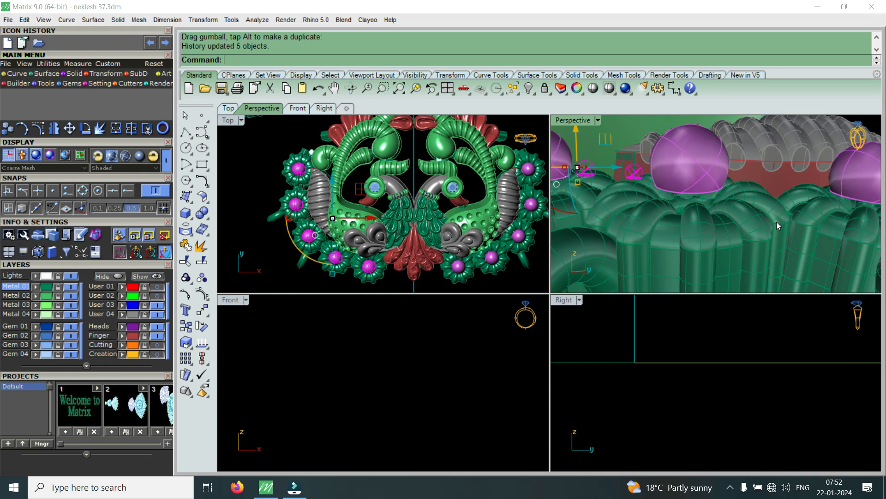
key(ctrl+z)
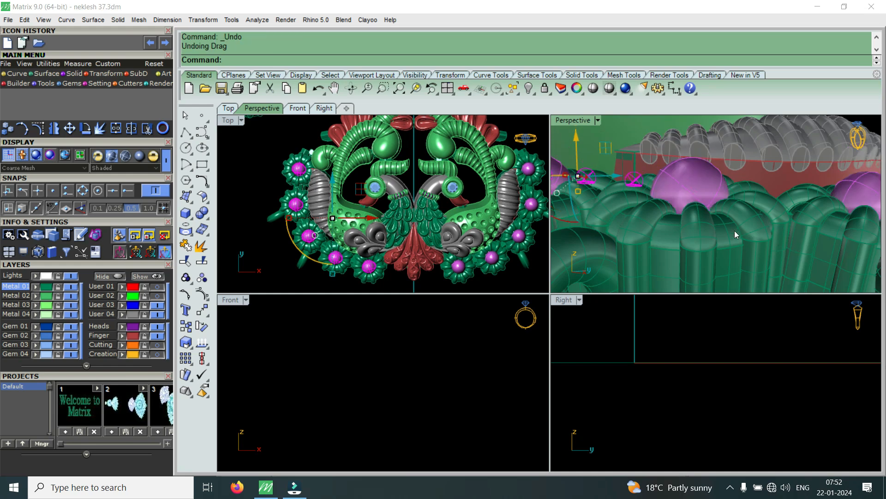
Undo the gem setting and flower moves and the mirror of the left half, and clear the selection
double_click(582, 119)
right_drag(699, 232, 754, 265)
right_drag(504, 352, 665, 351)
scroll(722, 297, down, 10)
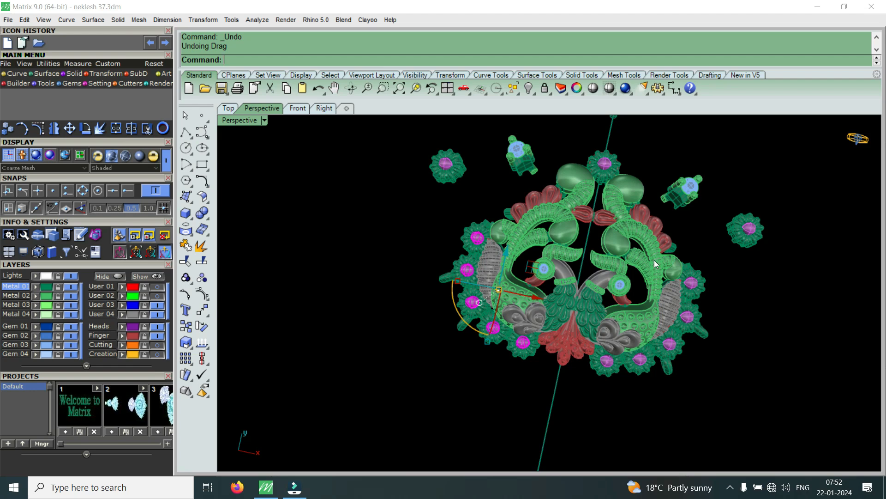
key(ctrl+z)
key(ctrl+z)
key(ctrl+z)
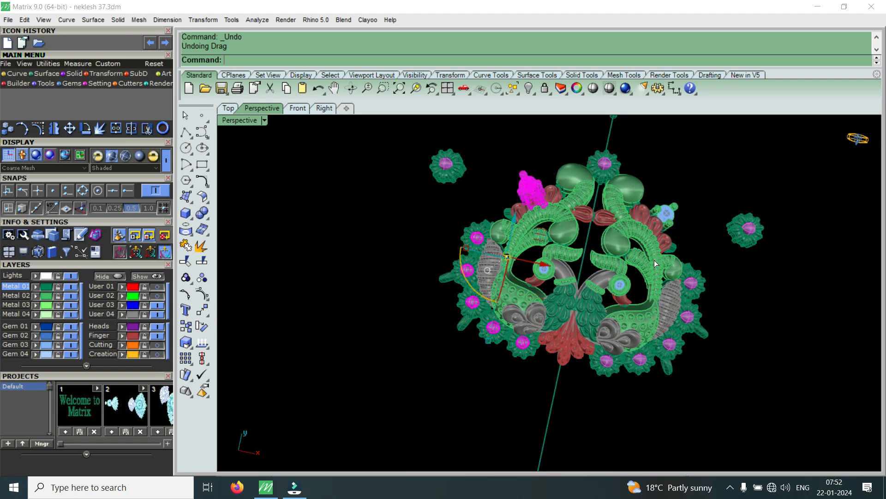
key(ctrl+z)
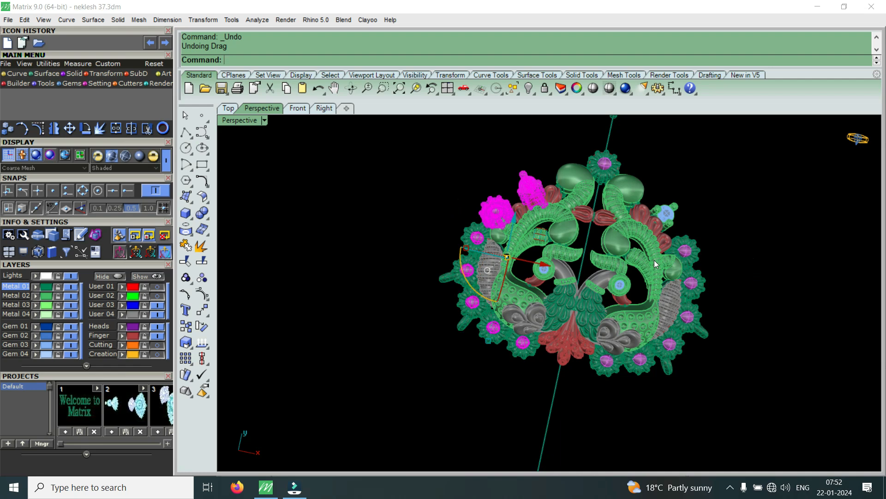
key(ctrl+z)
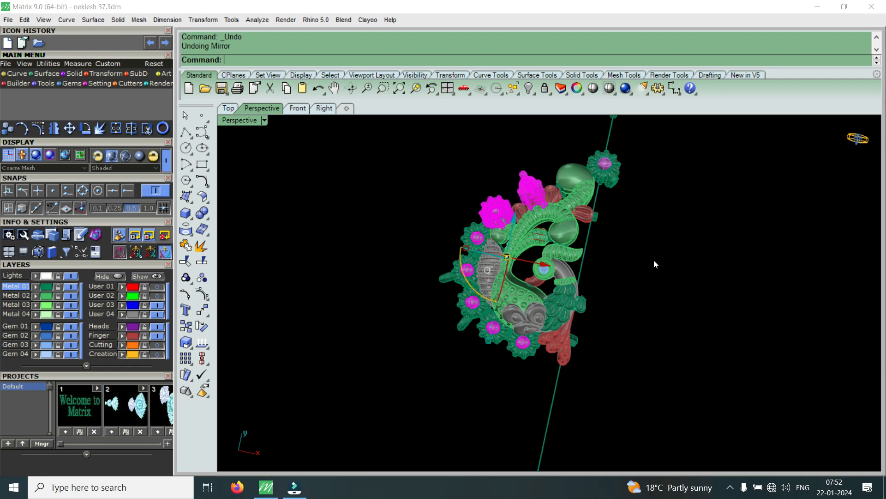
click(596, 284)
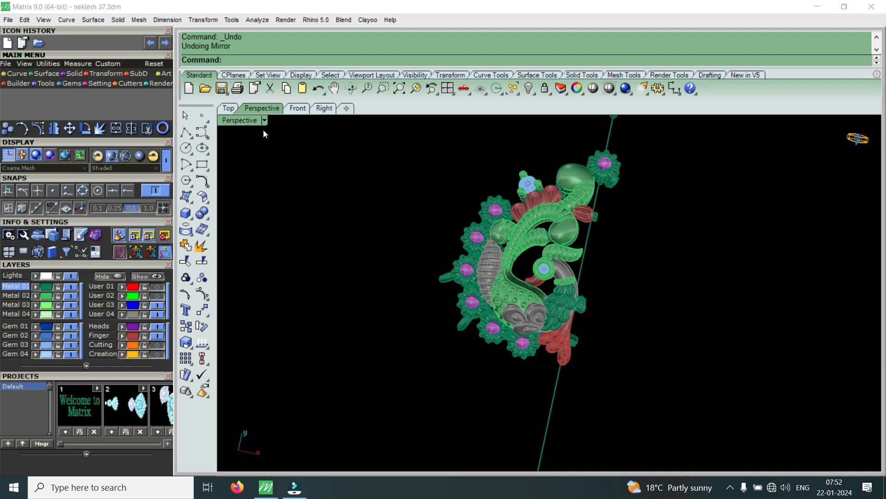
In the top view, select the round blue gem setting beside the red petals, leaving out the extra surface below it
double_click(239, 121)
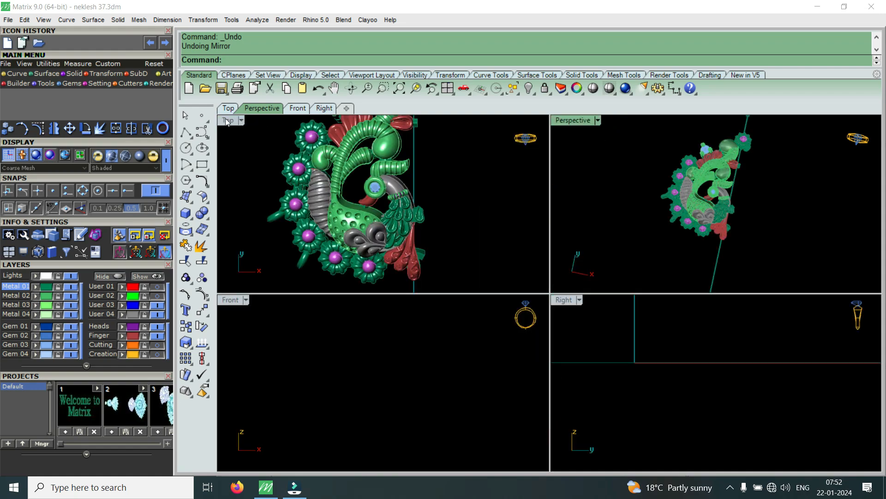
double_click(225, 118)
scroll(521, 224, up, 7)
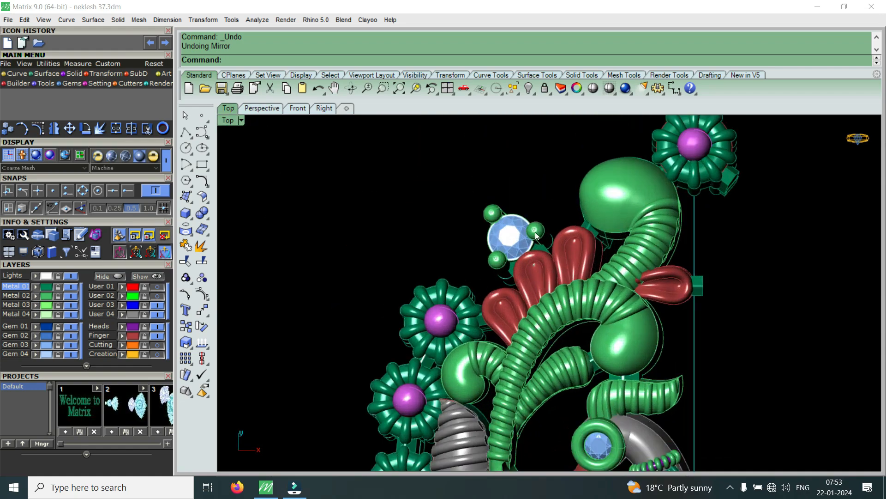
click(522, 226)
click(487, 237)
drag(420, 160, 577, 308)
scroll(554, 286, up, 3)
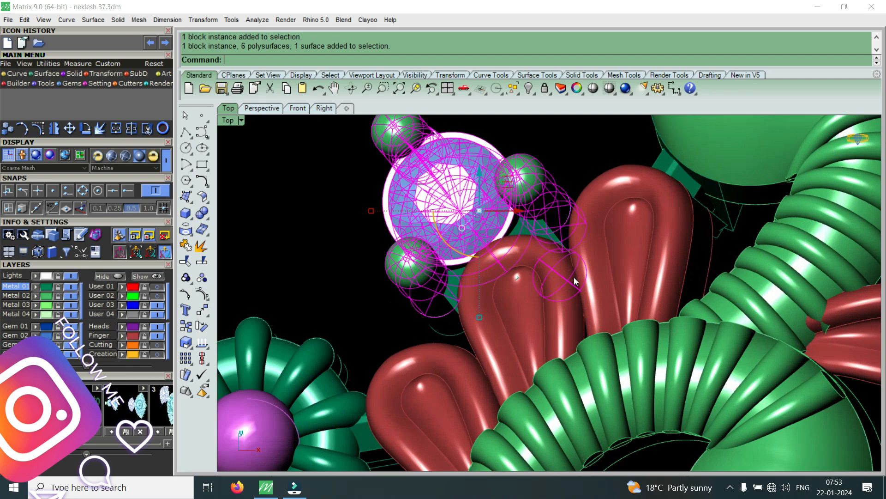
ctrl+click(574, 277)
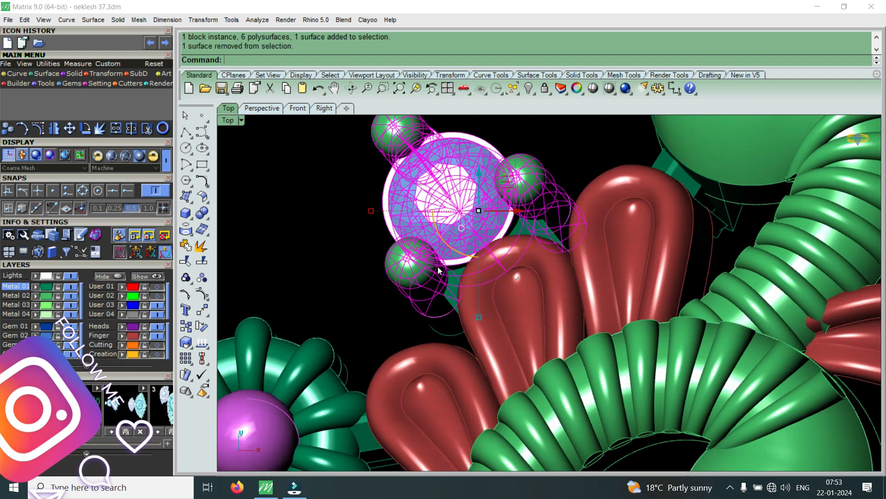
In the perspective view, remove two polysurfaces at the setting's front prong from the selection
double_click(228, 122)
double_click(573, 120)
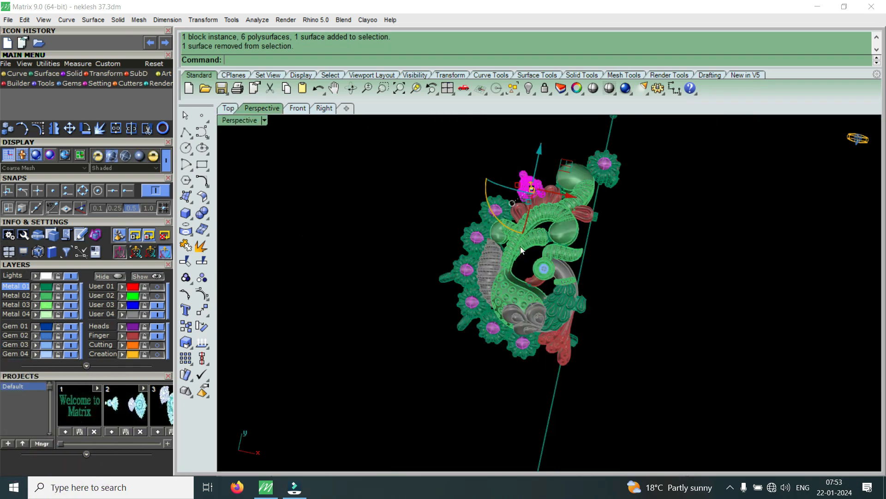
scroll(450, 274, up, 10)
scroll(416, 391, up, 6)
right_drag(417, 391, 524, 293)
scroll(482, 299, up, 4)
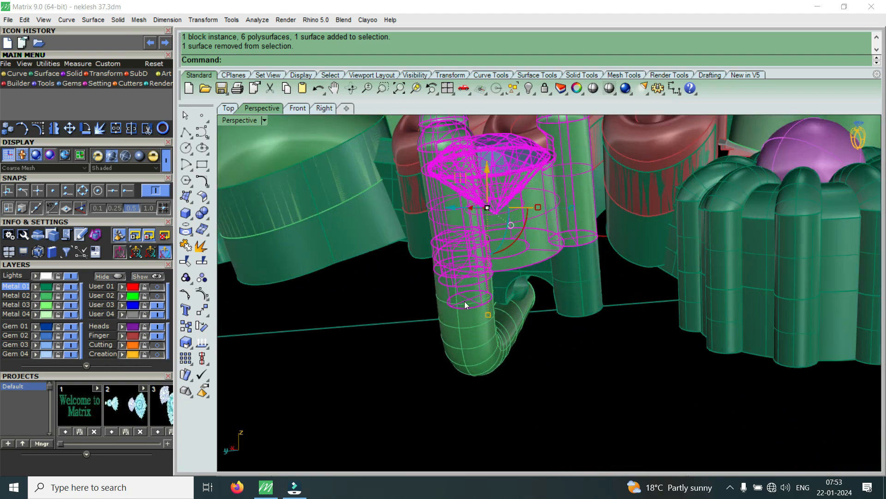
ctrl+click(465, 303)
scroll(475, 287, up, 4)
ctrl+click(461, 279)
scroll(508, 318, down, 3)
right_drag(509, 317, 516, 383)
Add the missing prong piece back to the selection and group the gem with its setting pieces
text(gvObjectActionsView)
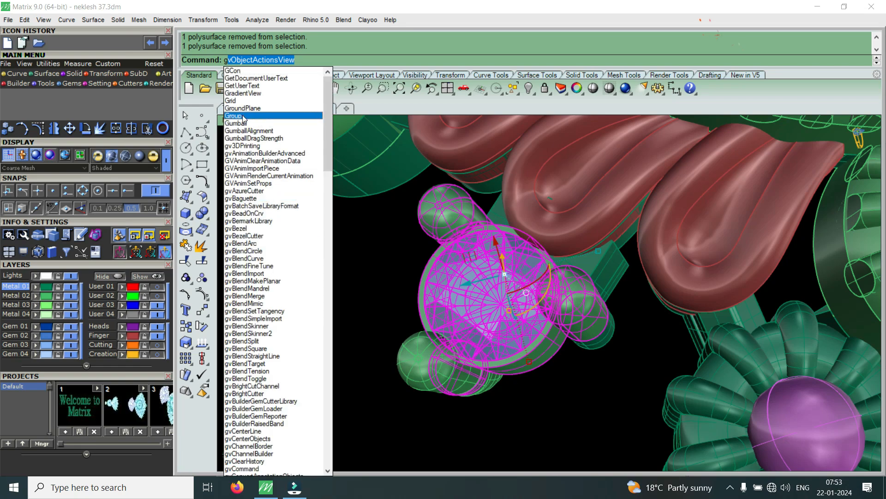
click(246, 116)
right_drag(444, 359, 442, 342)
shift+click(442, 342)
key(Return)
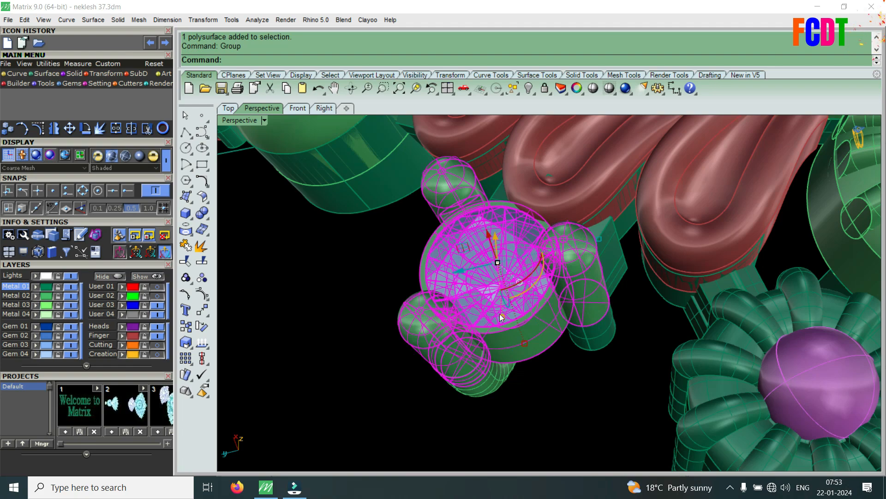
click(509, 298)
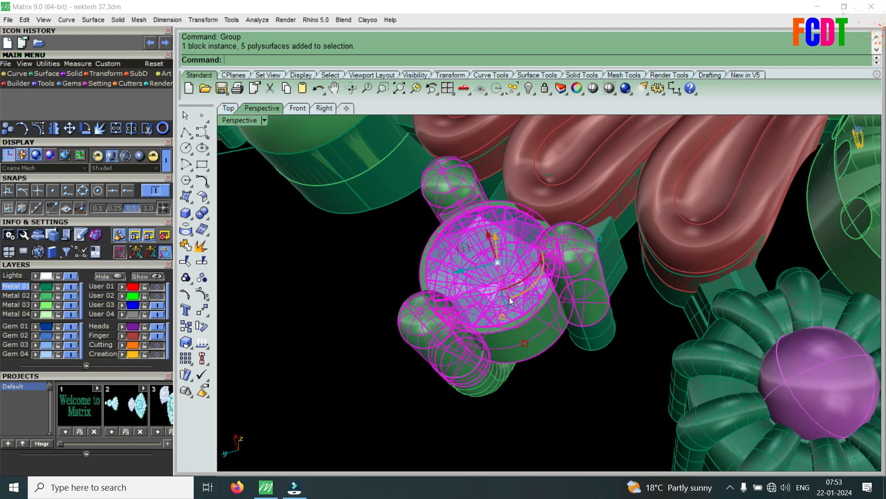
In the top view, copy the grouped gem setting across the centre line to the empty area, about level with the original
double_click(255, 120)
double_click(229, 121)
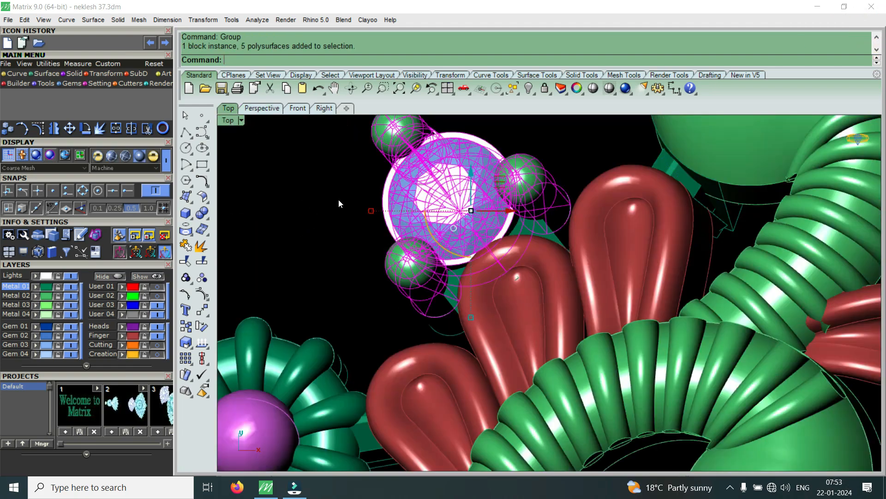
scroll(352, 236, down, 5)
click(7, 129)
click(390, 220)
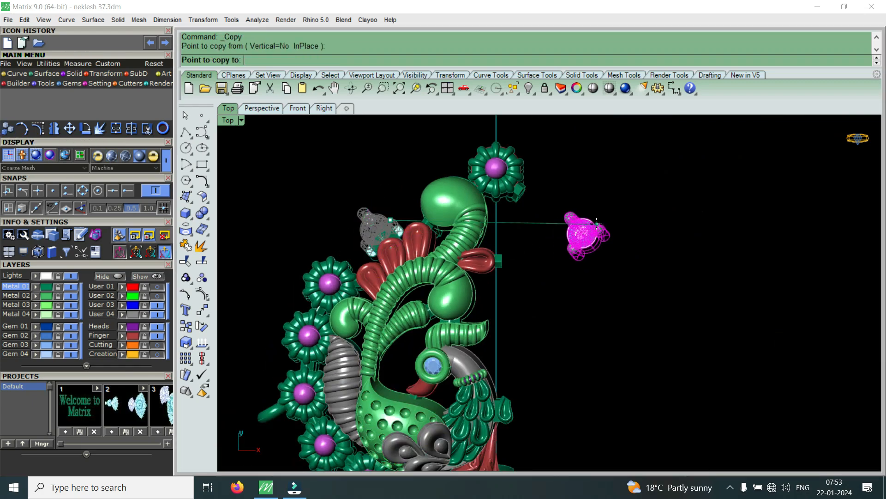
click(595, 224)
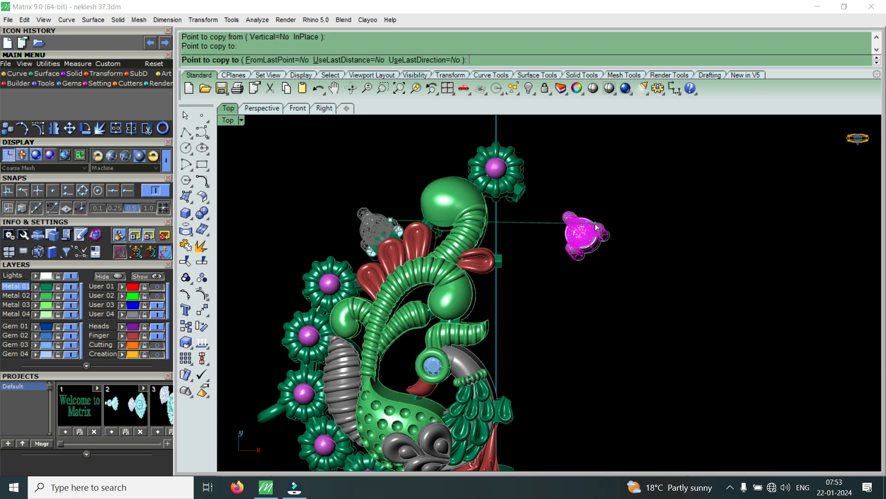
Finish the copy and select the duplicated gem setting and the original in turn to check that each group selects together
key(Return)
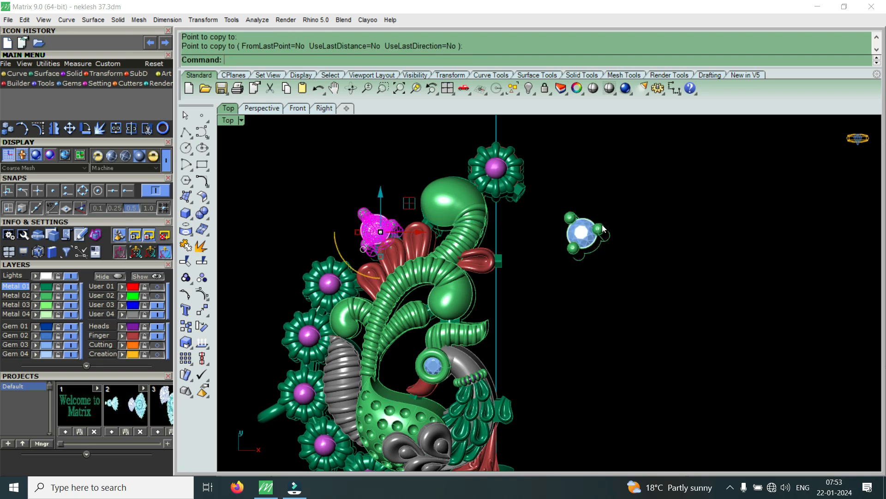
scroll(600, 233, up, 3)
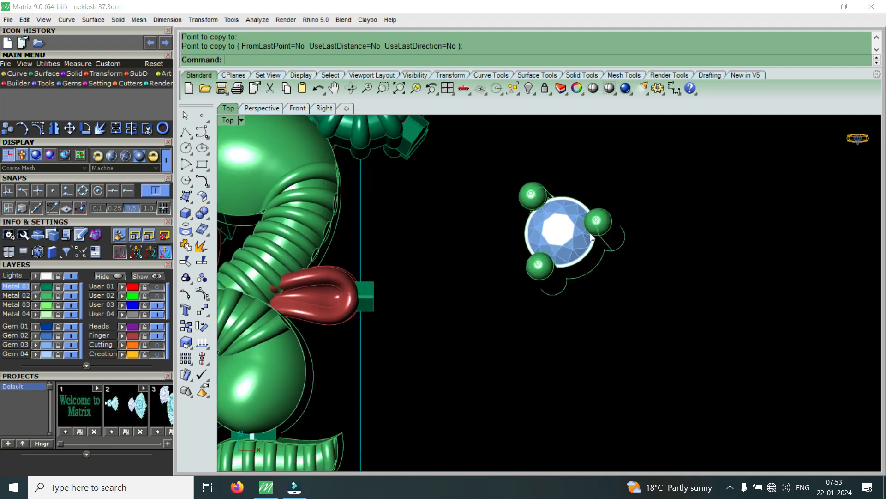
click(599, 230)
scroll(602, 233, down, 1)
scroll(596, 231, down, 4)
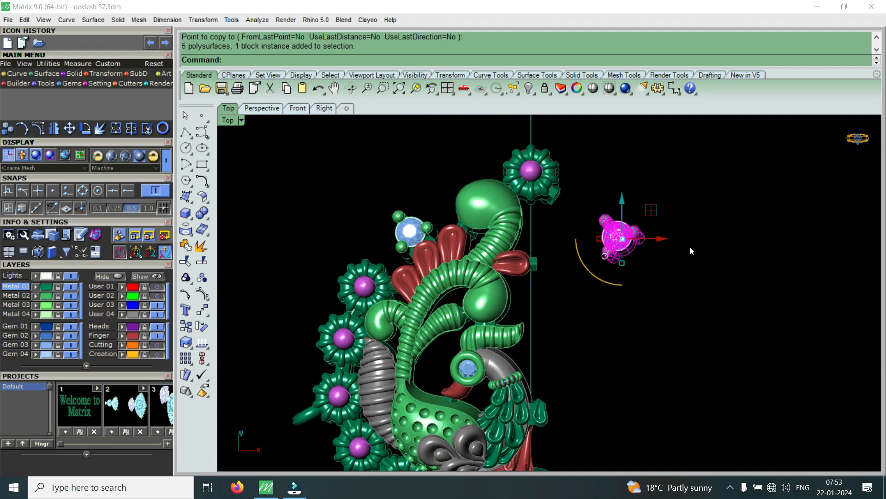
click(477, 230)
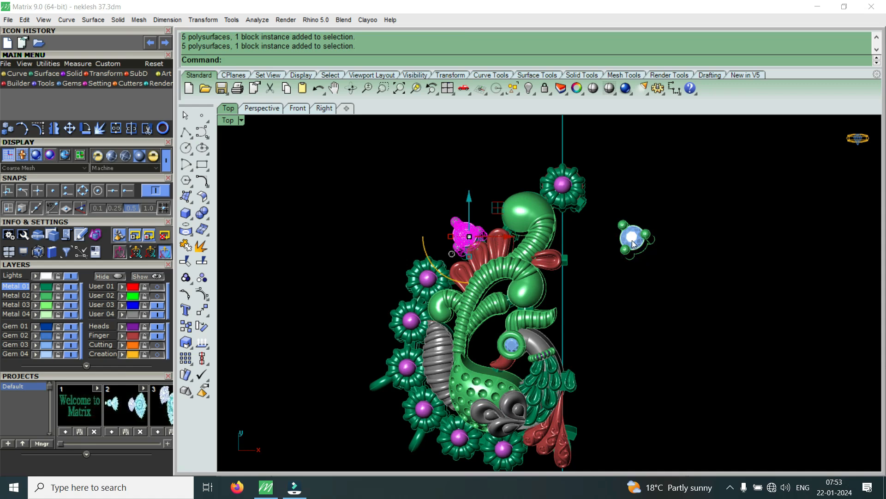
Copy the duplicated gem setting to a spot farther from the centre line and rotate the new copy so one prong points upward
scroll(633, 241, up, 3)
click(633, 251)
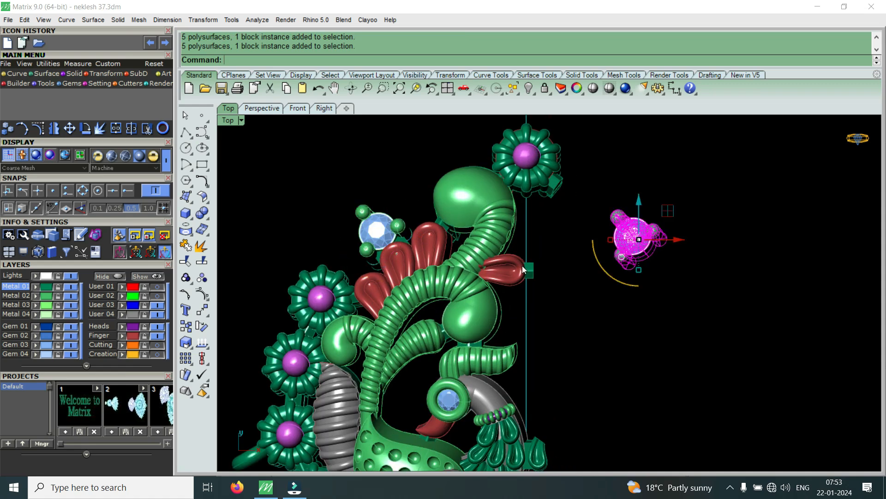
click(8, 129)
click(664, 248)
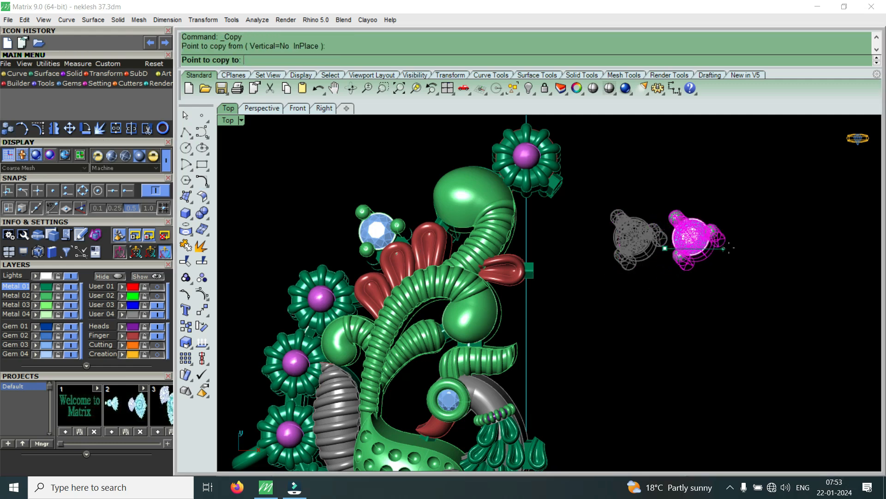
click(723, 248)
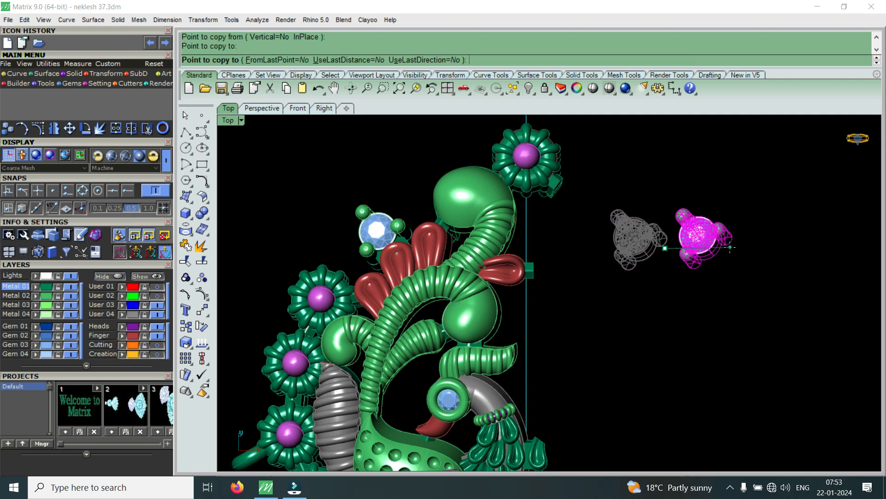
right_click(731, 247)
click(703, 237)
scroll(687, 276, up, 2)
drag(700, 277, 617, 276)
Copy the unrotated duplicate gem setting to an empty spot diagonally below it, closer to the centre line
click(616, 249)
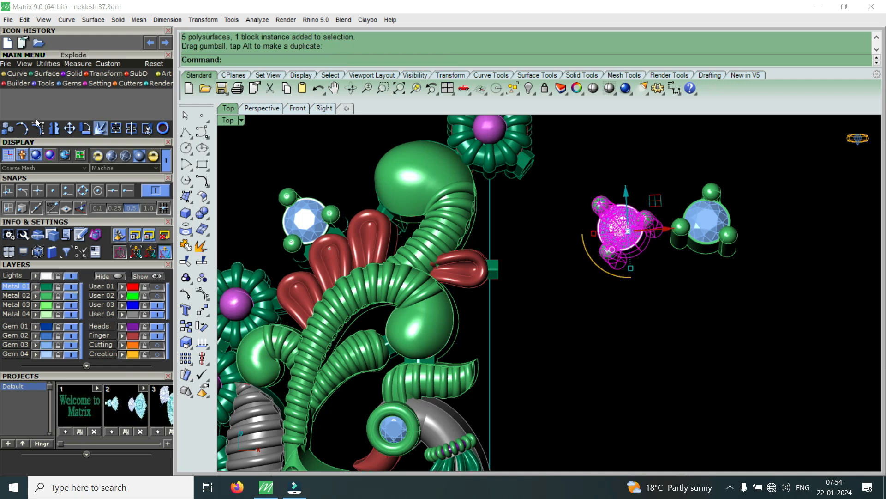
click(9, 130)
click(648, 262)
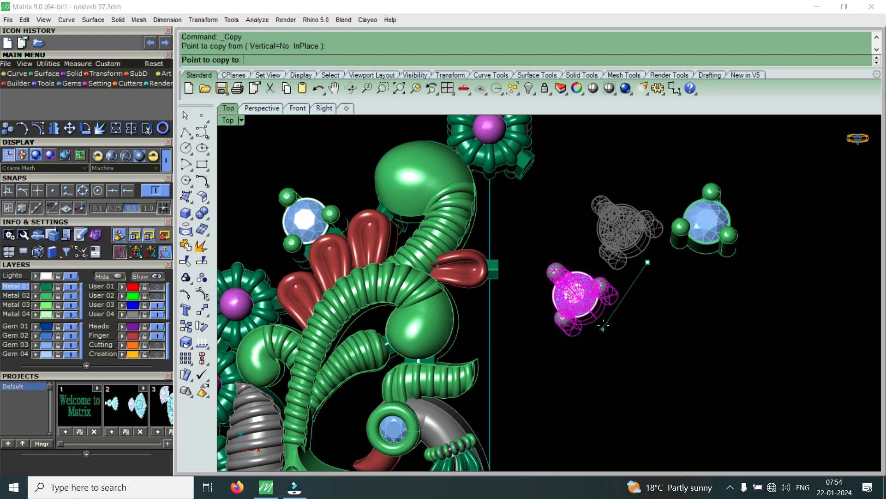
click(602, 330)
key(Return)
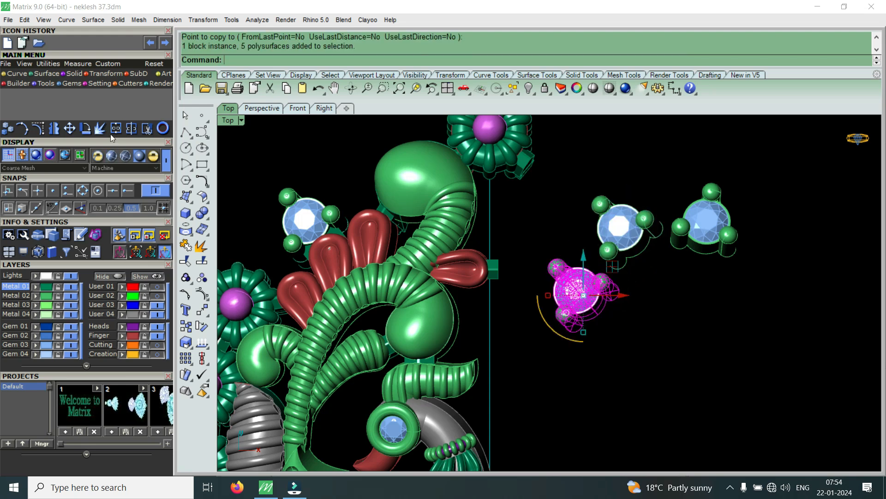
Rotate the lower gem setting copy in two small turns so its lowest prong points nearly straight down
click(85, 129)
click(611, 291)
click(583, 338)
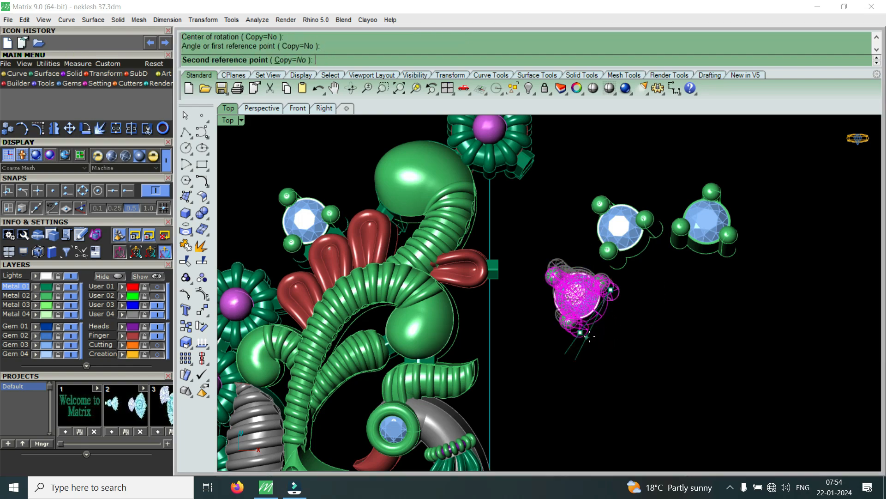
click(602, 343)
drag(580, 276, 581, 270)
Copy the gem setting with the upward prong to a spot slightly lower and farther from the centre line
click(692, 251)
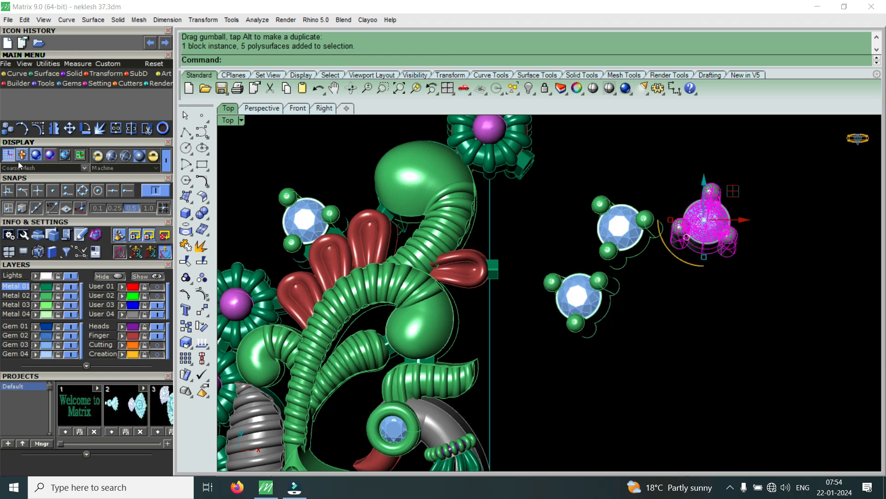
click(6, 129)
click(680, 228)
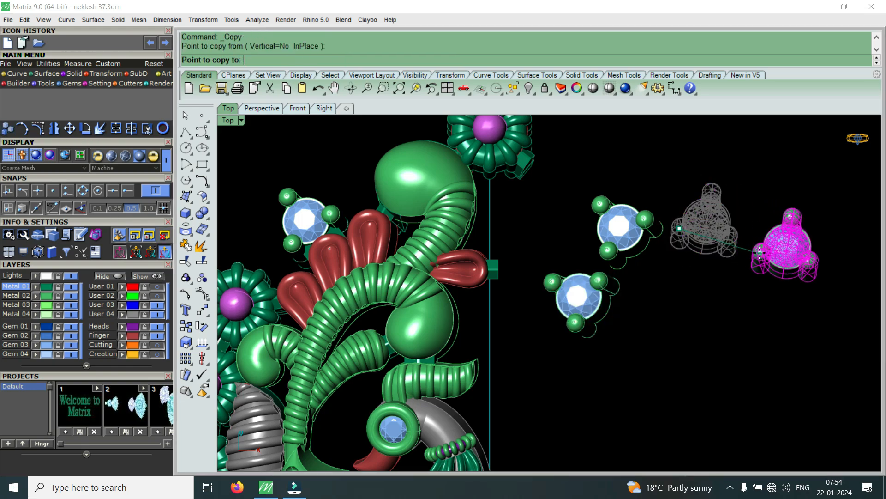
click(752, 253)
key(Return)
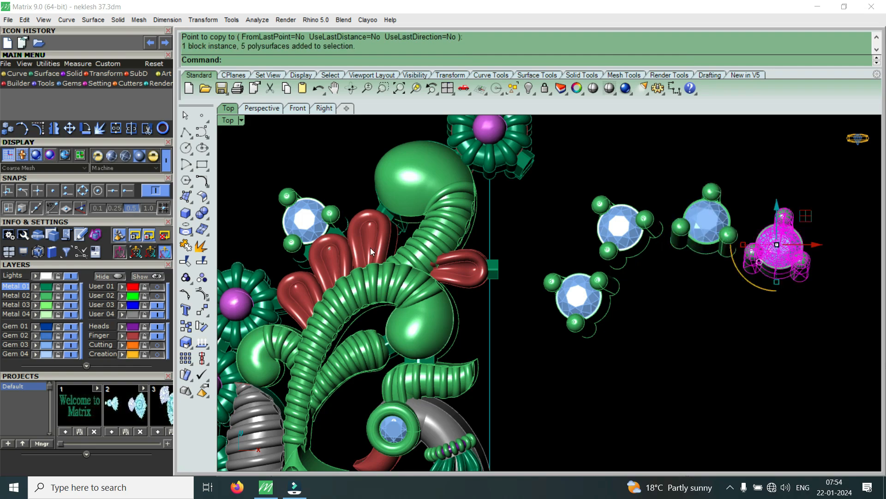
Rotate the outermost gem setting copy clockwise with two reference points, using a centre at its inner prong, and deselect it
click(85, 129)
click(756, 255)
click(817, 274)
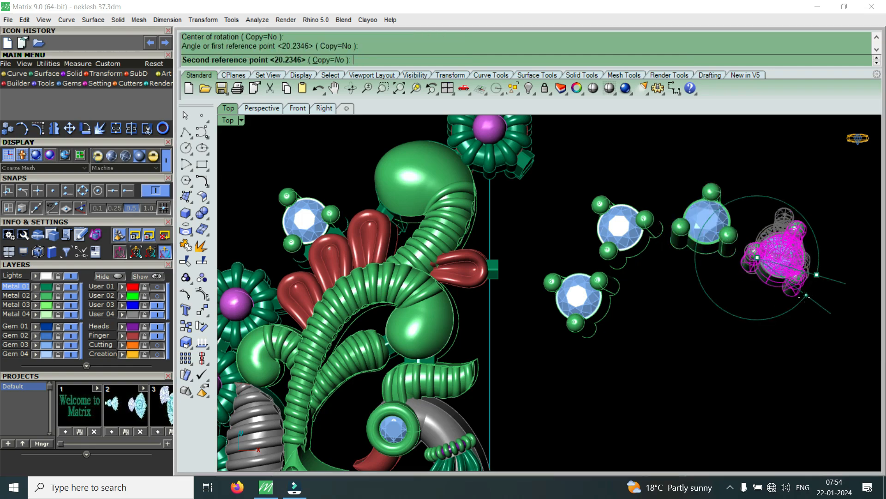
click(799, 301)
scroll(677, 306, down, 4)
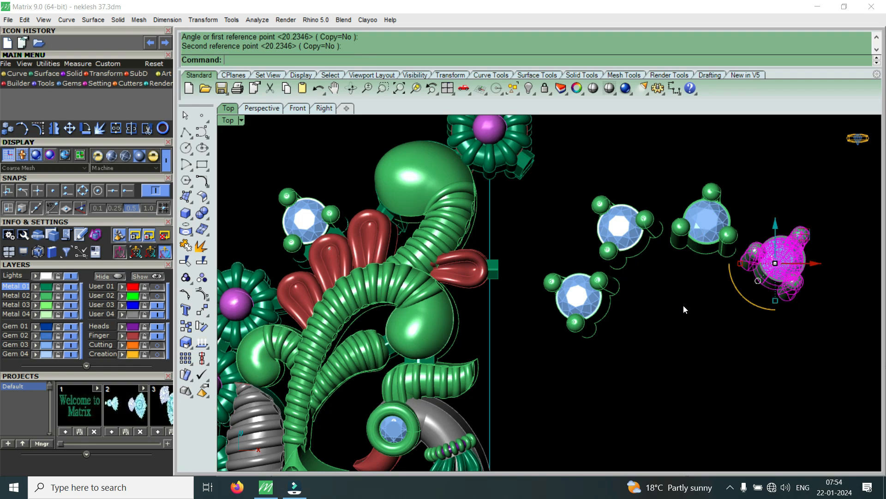
key(Escape)
Move the original gem setting upward, away from the red petals, and undo the move
scroll(502, 259, up, 2)
click(466, 255)
scroll(467, 255, down, 3)
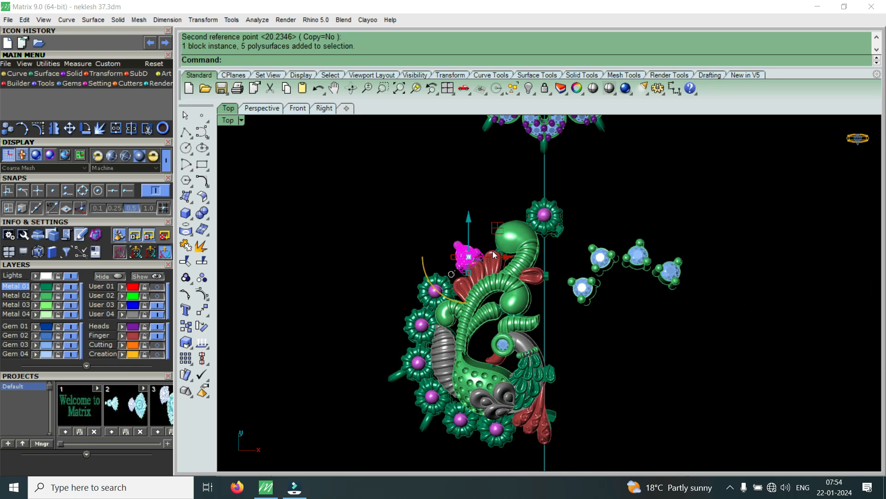
drag(467, 215, 480, 197)
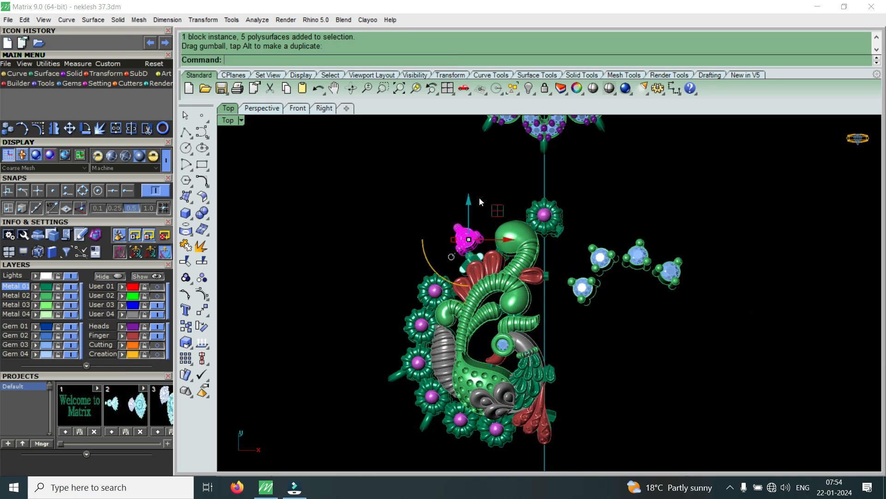
scroll(455, 242, up, 2)
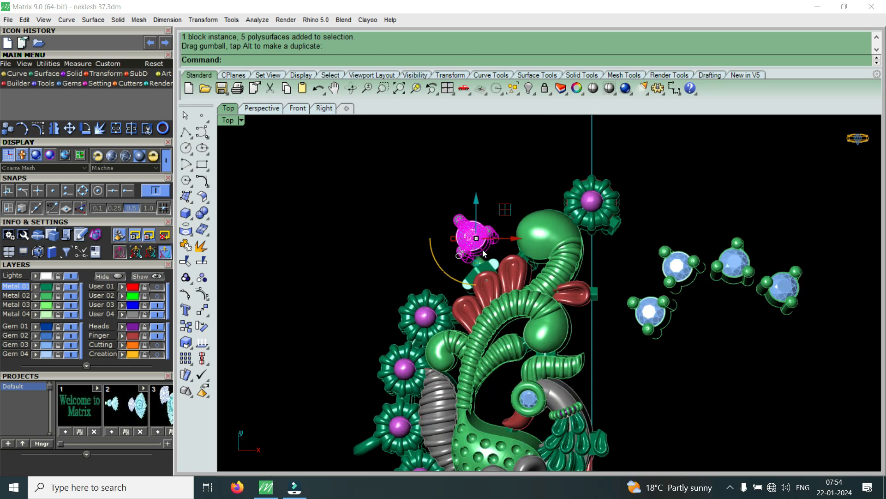
key(ctrl+z)
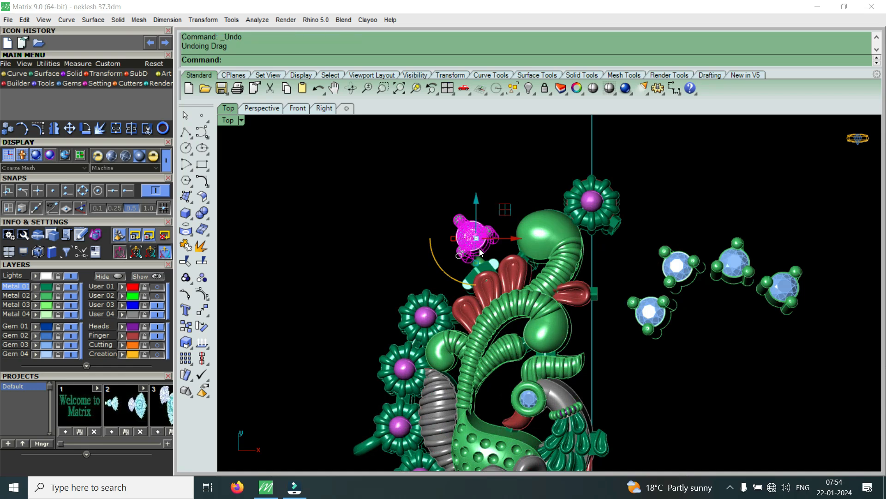
Shift the original gem setting away from the centre line and upward, and undo both moves
drag(511, 265, 488, 270)
drag(457, 206, 457, 192)
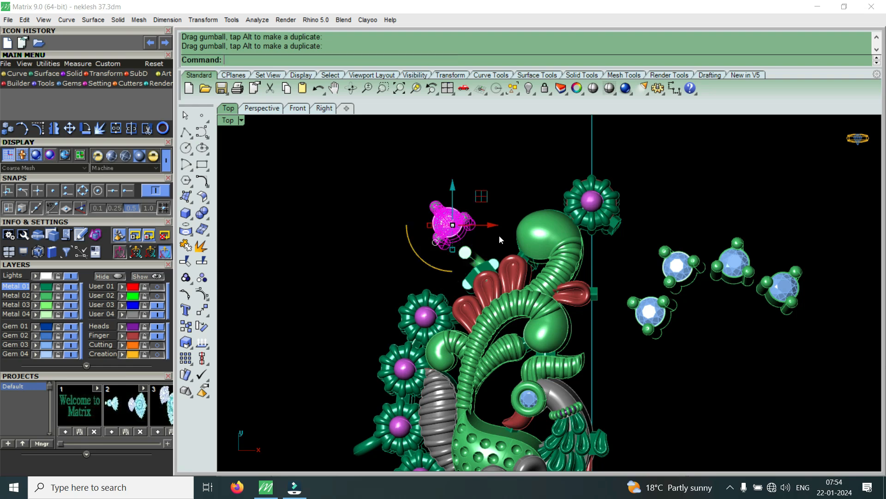
key(ctrl+z)
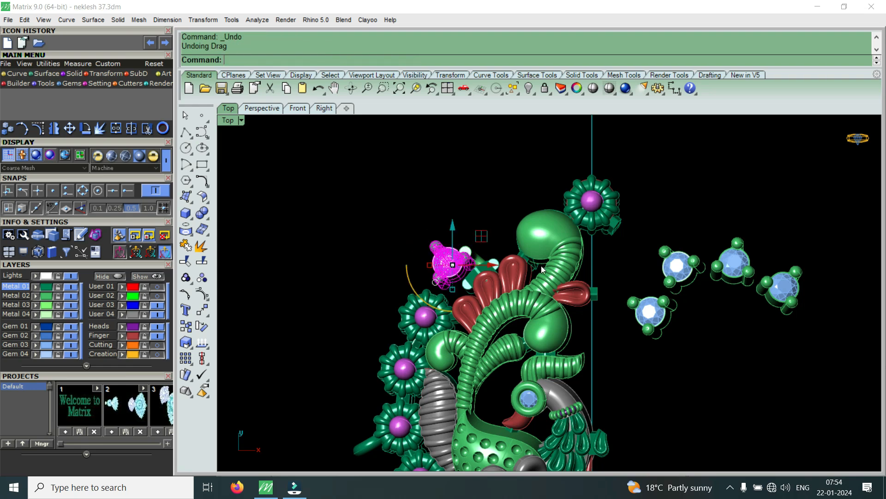
key(ctrl+z)
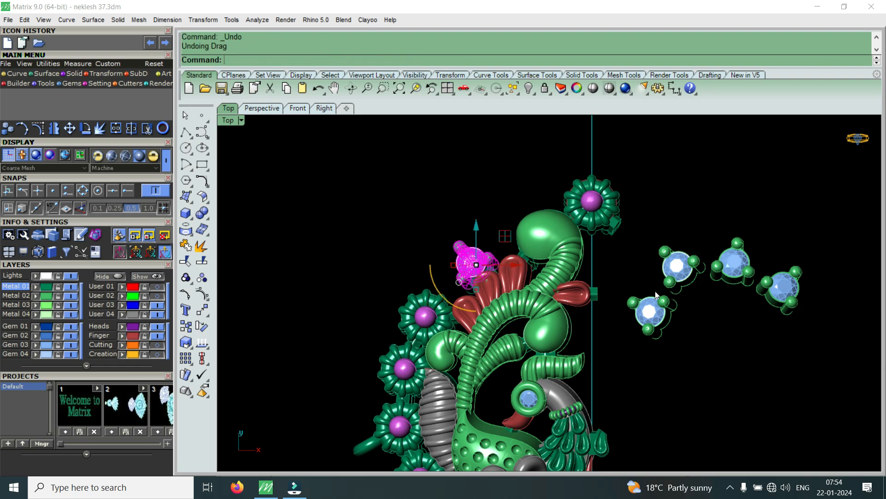
Undo the rotations and copies of the lower and outermost gem settings
key(ctrl+z)
key(ctrl+z)
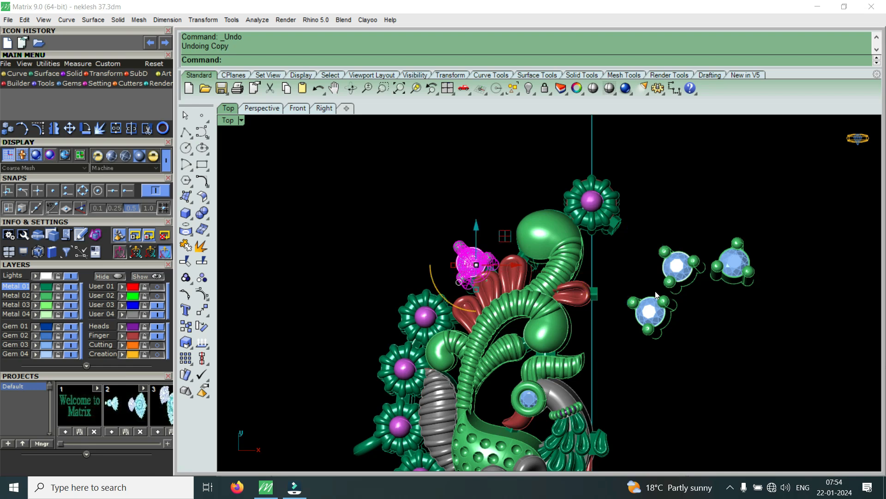
key(ctrl+z)
key(ctrl+z)
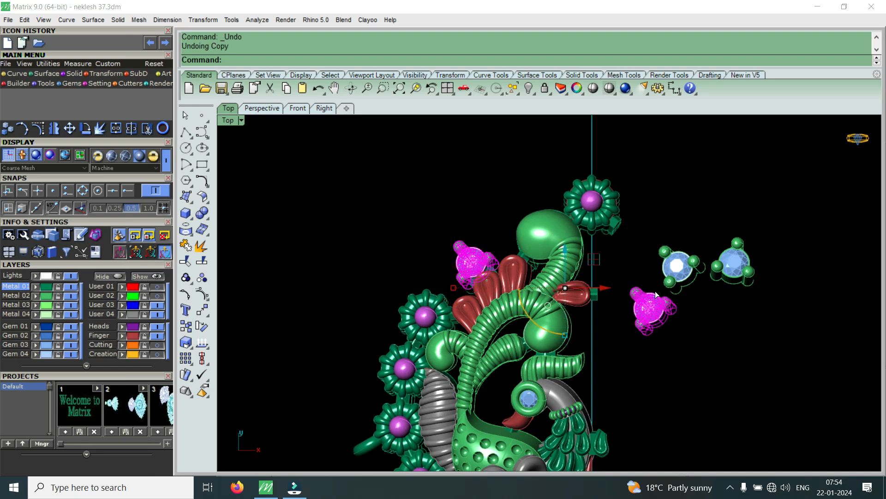
key(ctrl+z)
Delete the unrotated duplicate gem setting and move the original setting slightly upward from the red petals
click(664, 272)
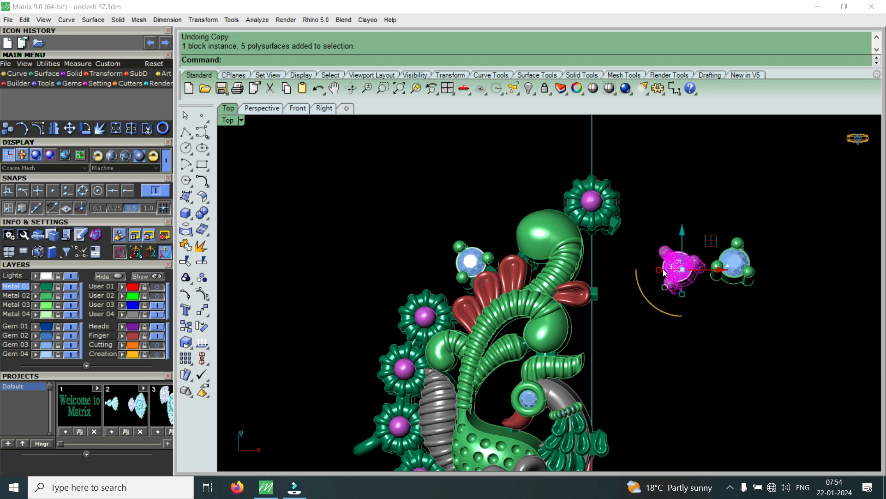
key(Delete)
click(488, 256)
drag(476, 230, 490, 217)
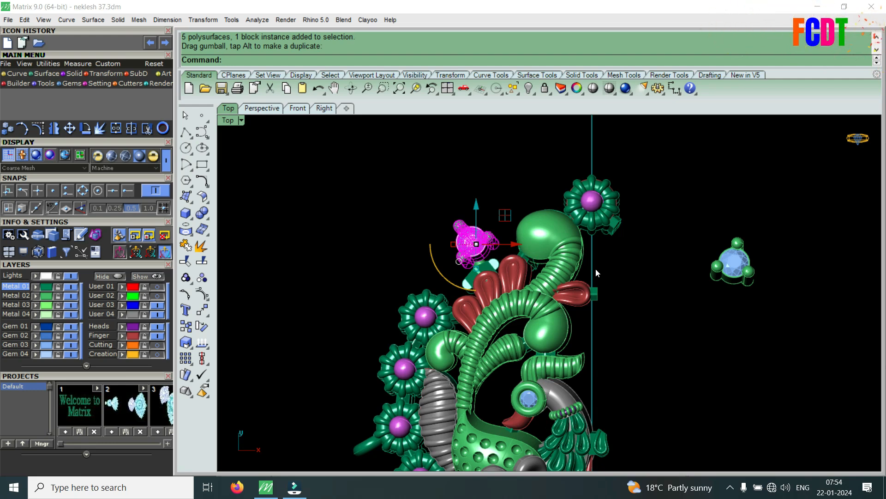
scroll(560, 254, down, 2)
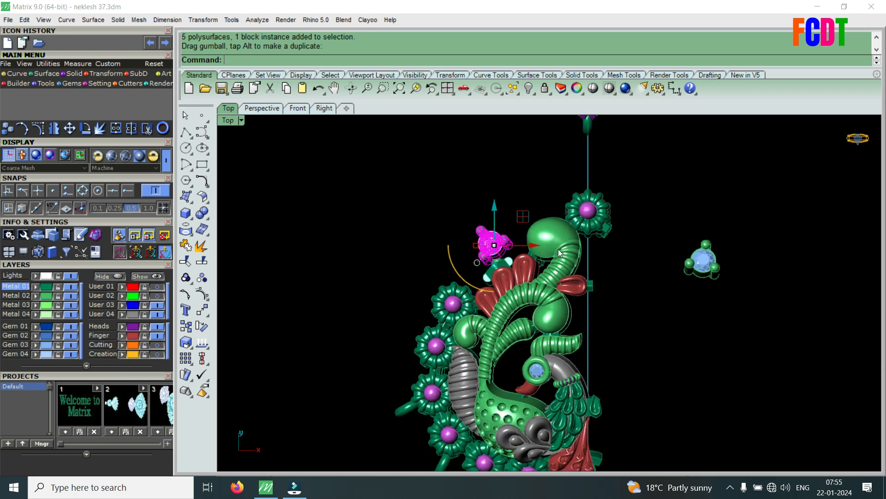
scroll(506, 266, down, 3)
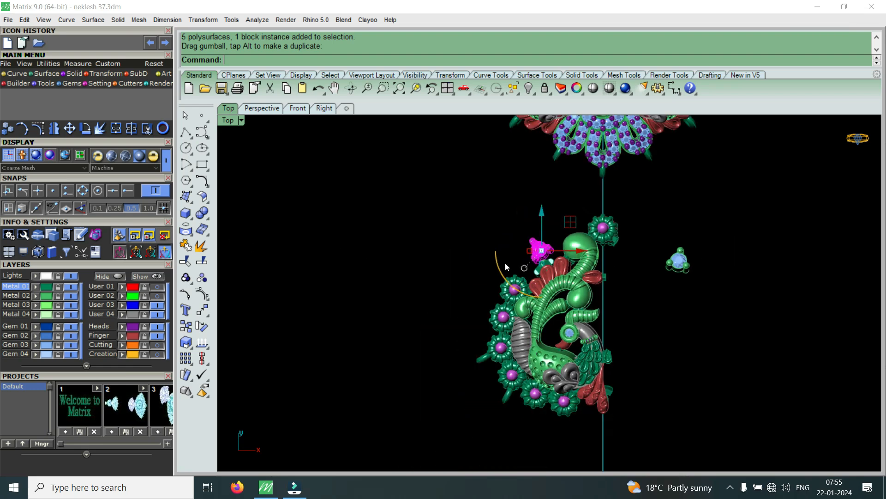
key(Escape)
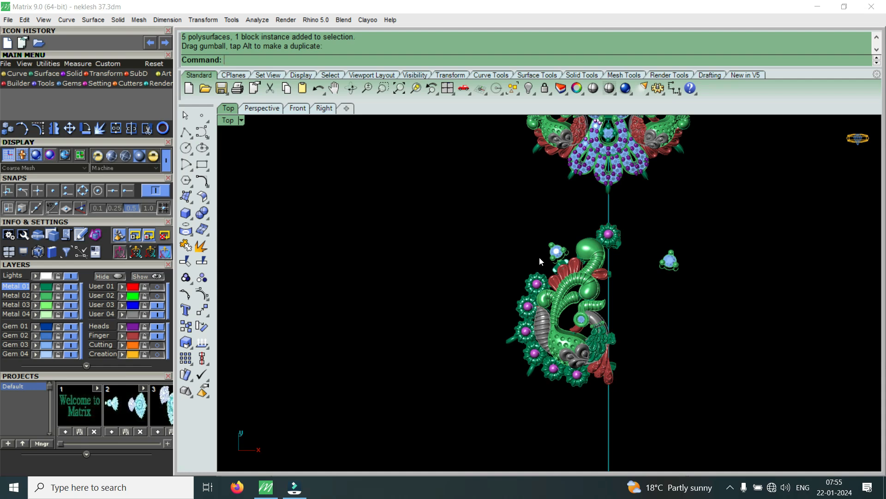
Undo the original gem setting's move and the deletion of the unrotated duplicate
scroll(539, 257, up, 5)
click(546, 275)
scroll(546, 275, down, 2)
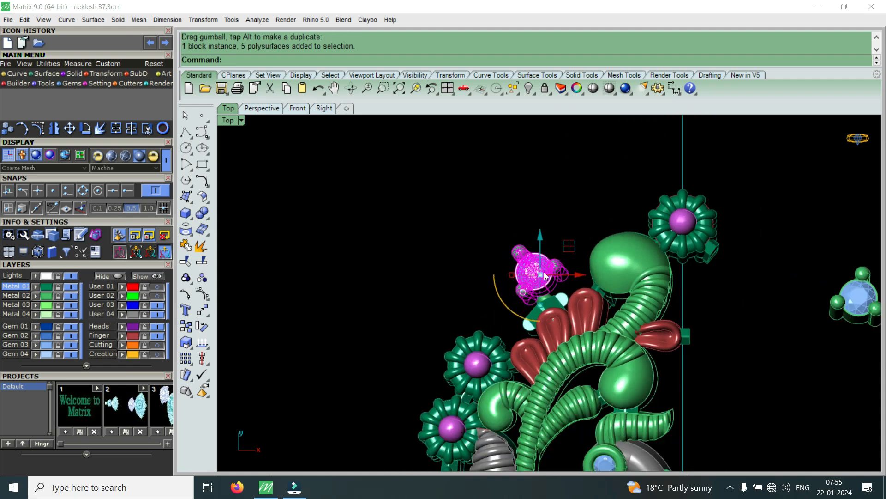
key(ctrl+z)
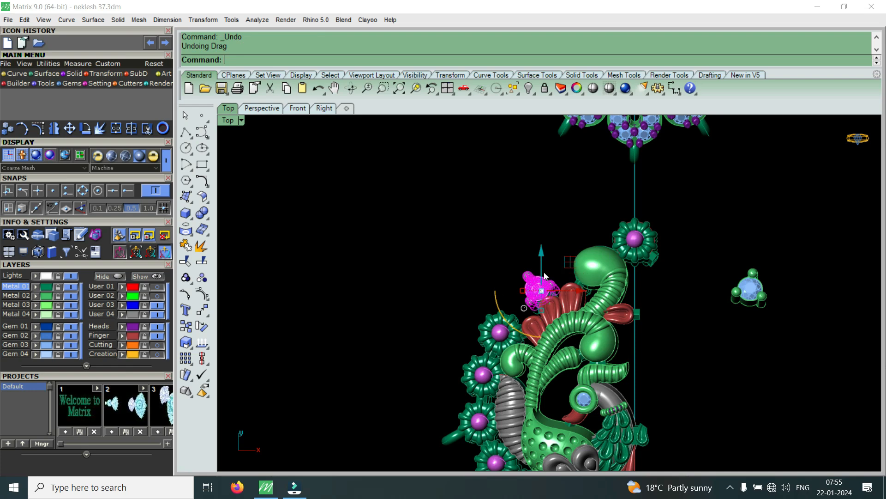
key(ctrl+z)
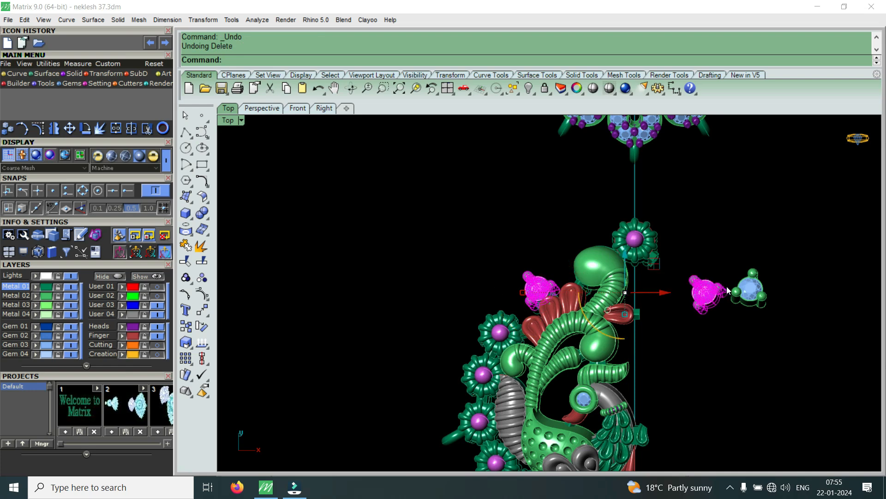
Delete the rotated gem setting copy, and move the remaining duplicate slightly upward and undo that move
click(746, 287)
key(Delete)
click(713, 301)
drag(710, 267, 707, 254)
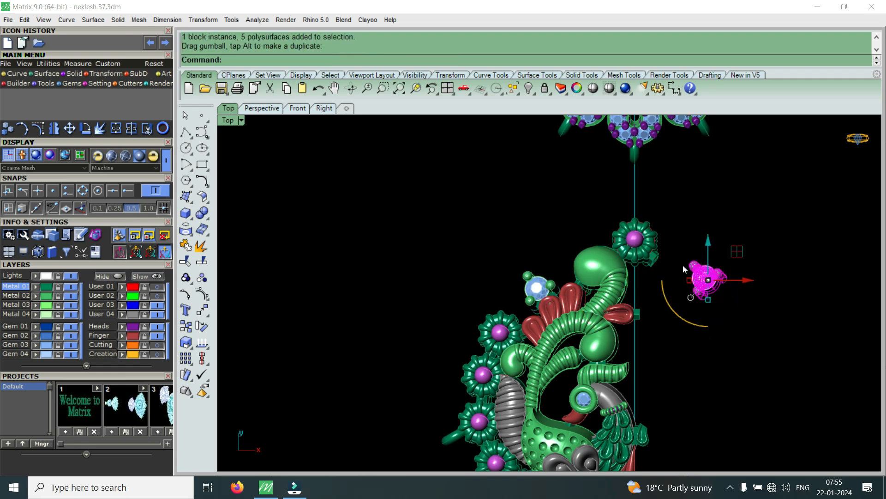
key(ctrl+z)
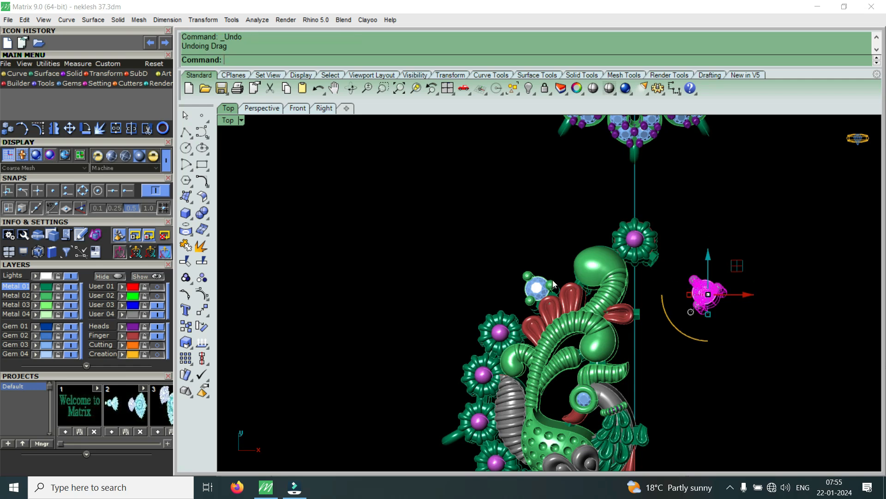
Try moving the original gem setting above the red petals slightly upward, and undo the changes
click(537, 286)
drag(546, 252, 554, 231)
key(ctrl+z)
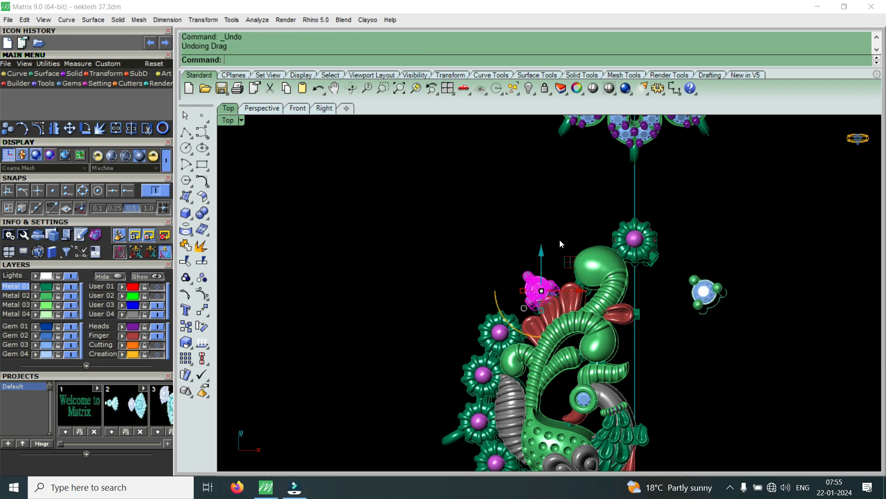
key(ctrl+z)
Delete the duplicate gem setting standing apart on the other side of the pendant's vertical centre line
drag(787, 234, 707, 298)
key(Delete)
scroll(609, 256, down, 4)
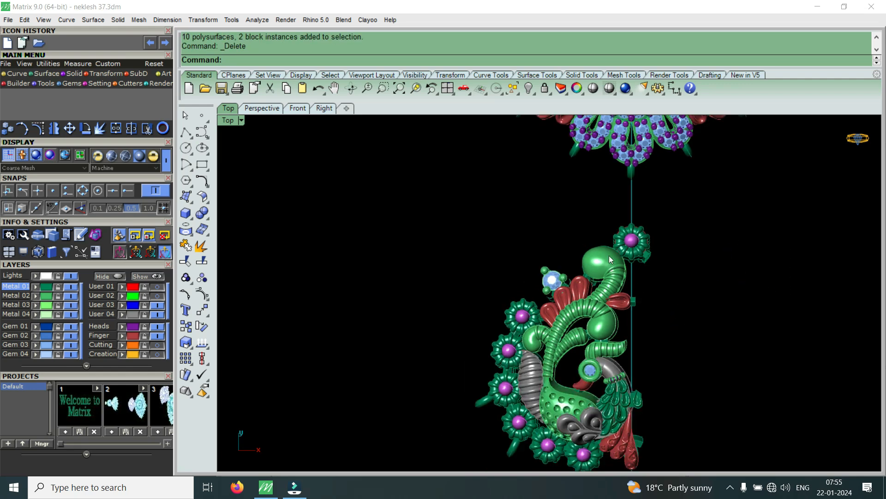
Draw an open spiral-shaped interpolated curve in the empty area beside the half pendant and set the viewport display to Shaded
click(16, 74)
click(38, 97)
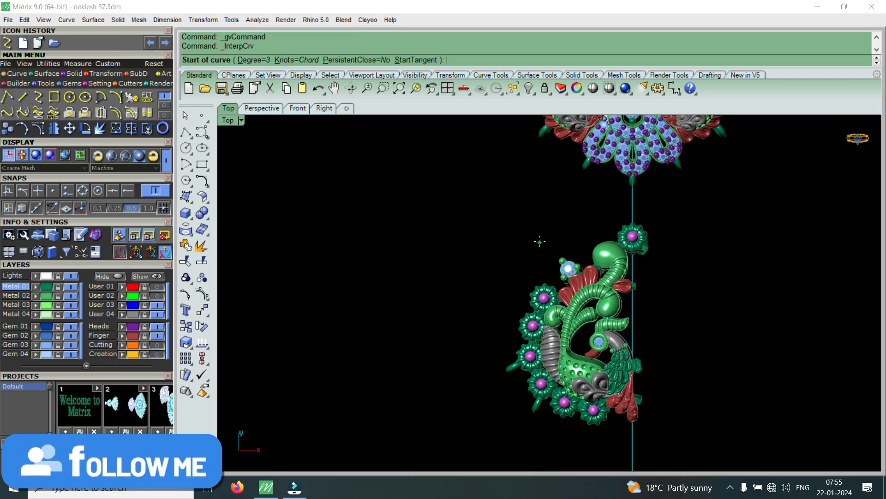
scroll(537, 241, up, 3)
click(515, 215)
click(473, 237)
click(443, 297)
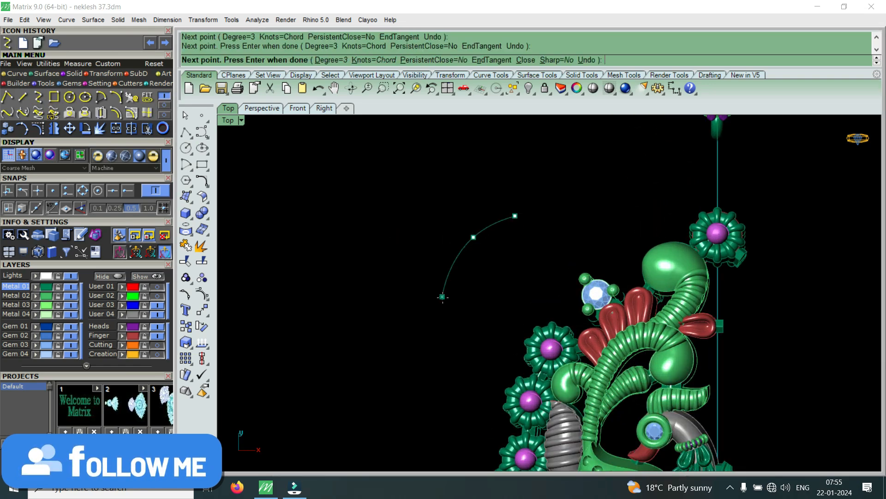
click(469, 332)
click(508, 323)
click(517, 287)
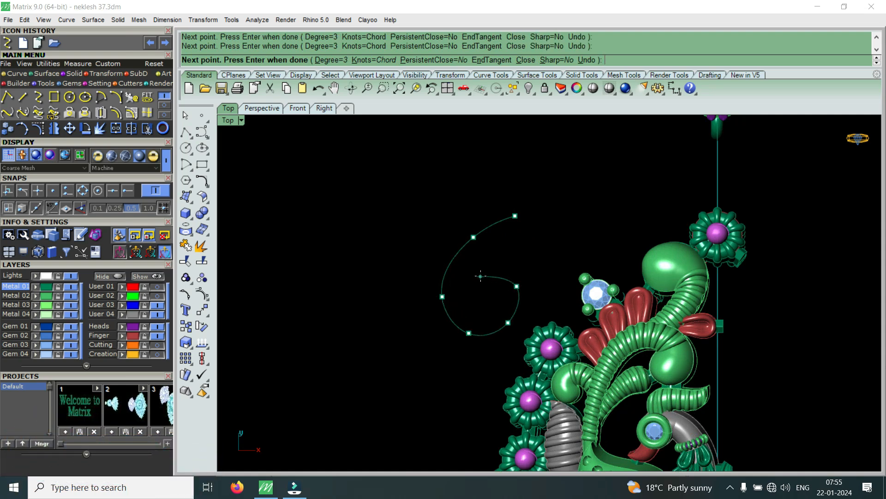
key(Escape)
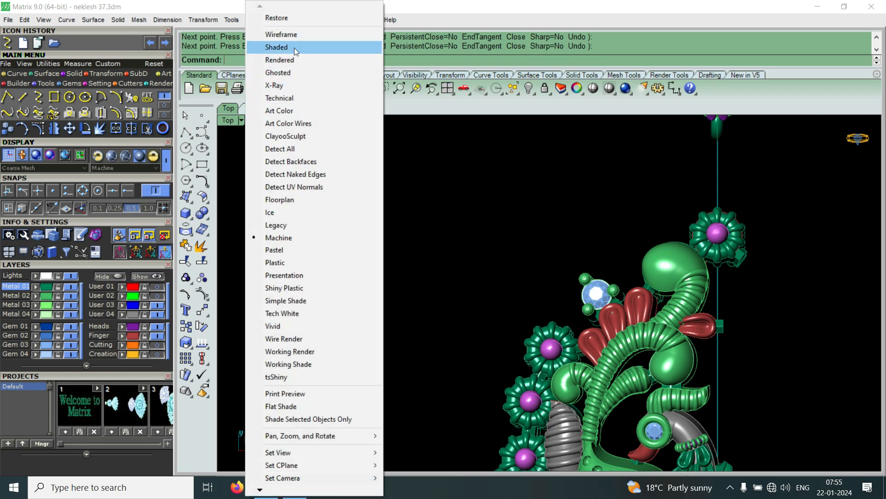
click(297, 49)
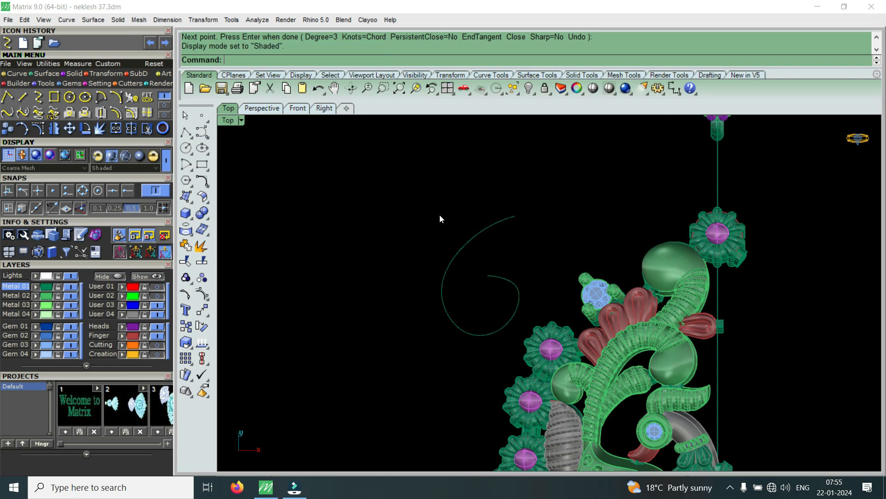
Turn on the spiral curve's control points and adjust the points near its inner end to smooth the curl
click(504, 277)
click(35, 126)
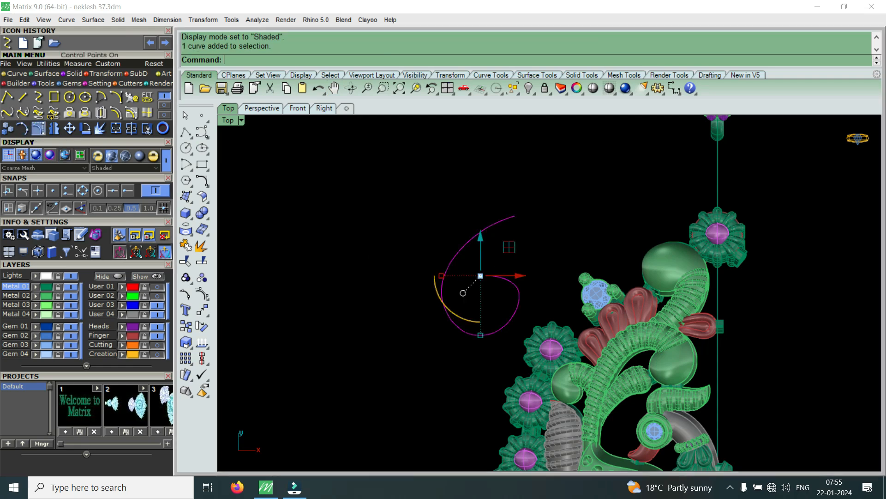
scroll(507, 308, up, 3)
click(529, 275)
drag(563, 277, 548, 284)
scroll(499, 330, up, 2)
drag(445, 300, 545, 353)
scroll(498, 261, up, 2)
click(528, 264)
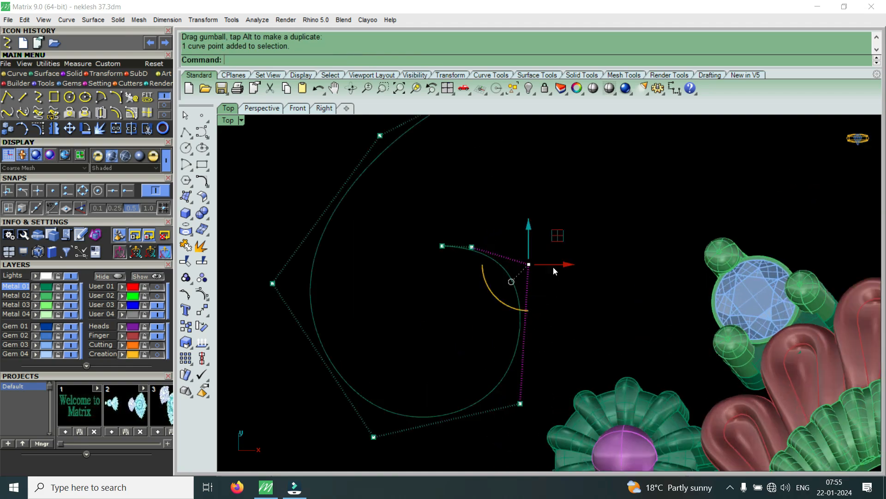
drag(530, 227, 530, 236)
scroll(409, 336, down, 5)
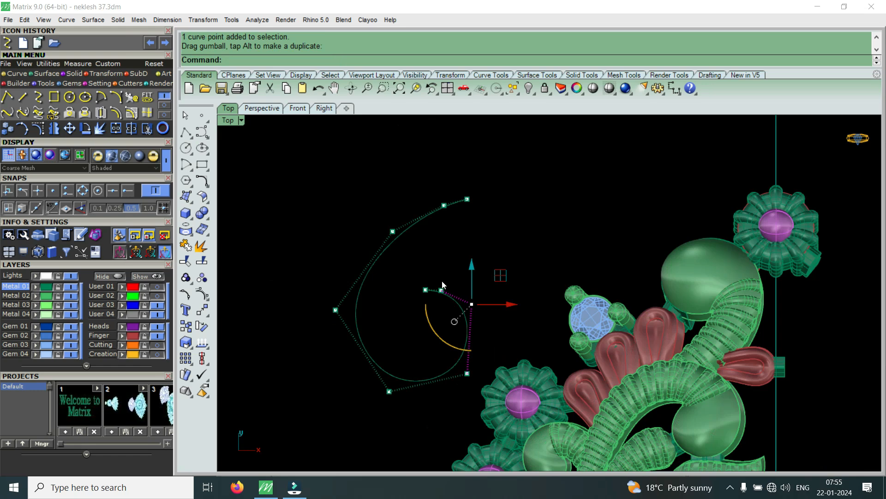
key(Escape)
key(Escape)
Draw a second interpolated curve snapped from the spiral's upper end to its inner end, closing the paisley shape
click(38, 97)
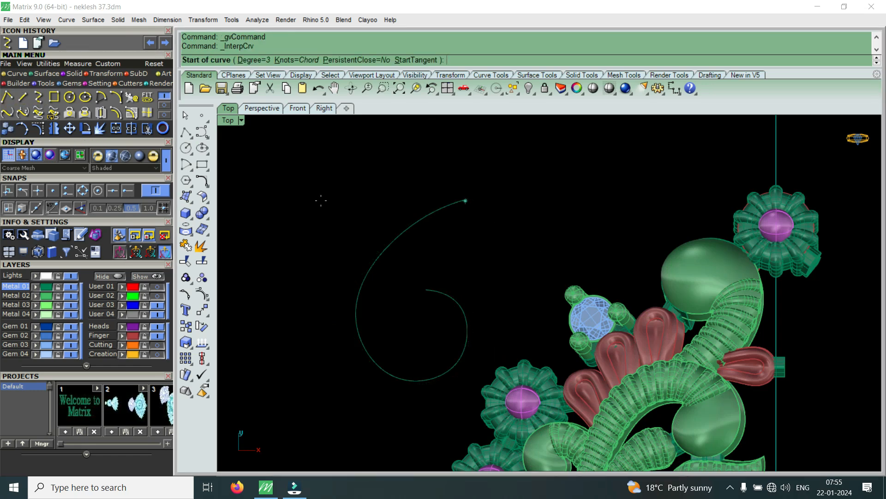
click(128, 191)
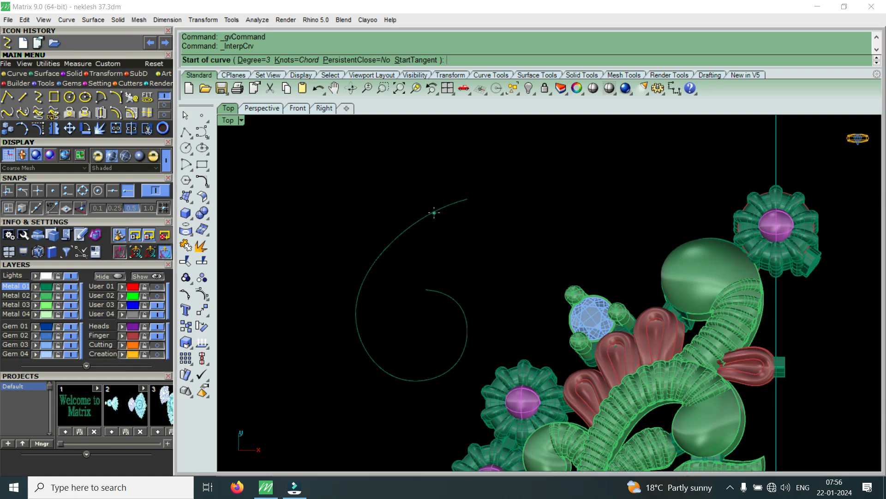
click(468, 199)
click(427, 251)
click(426, 290)
key(Return)
Copy both paisley curves to the empty area below and to the left of the original
scroll(425, 286, down, 2)
drag(441, 284, 374, 317)
scroll(464, 273, down, 3)
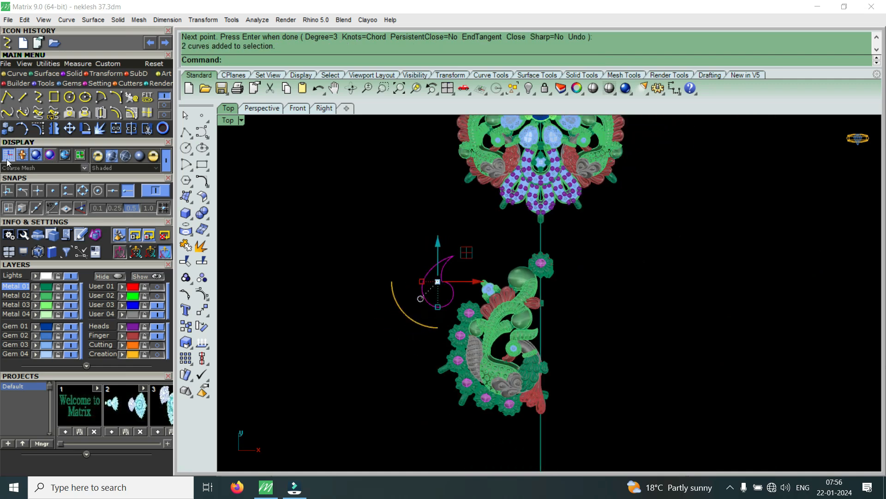
click(9, 132)
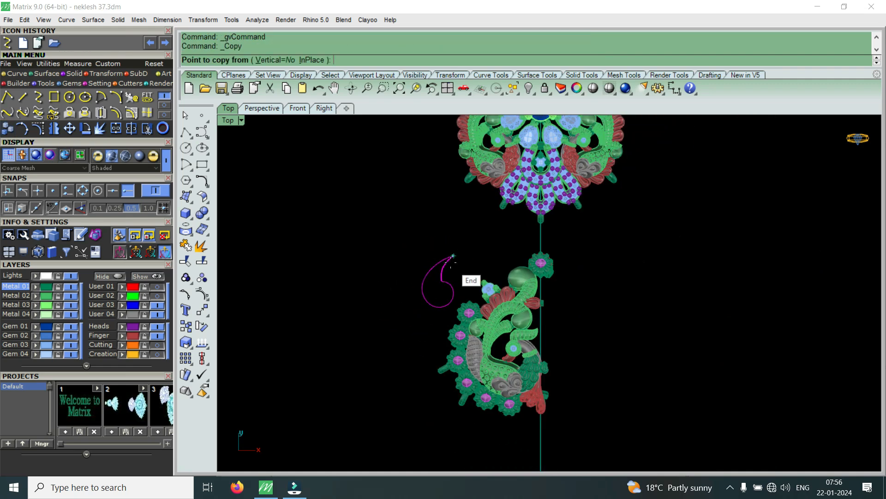
click(440, 237)
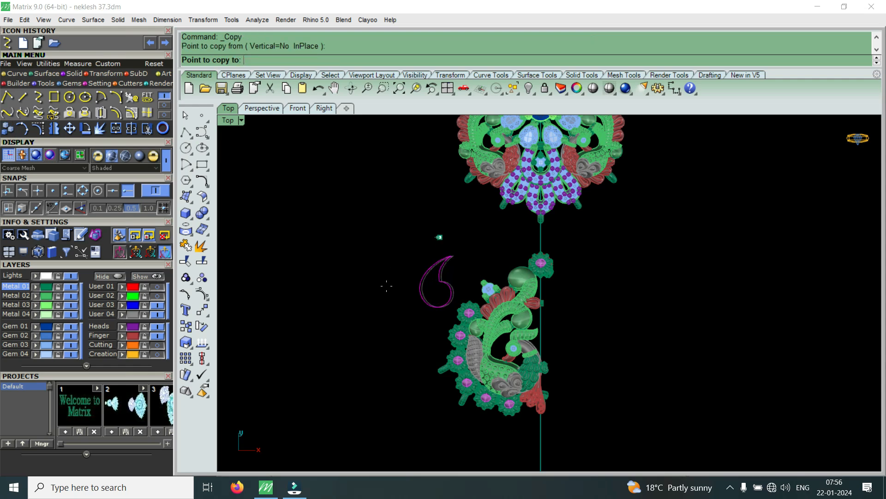
click(397, 304)
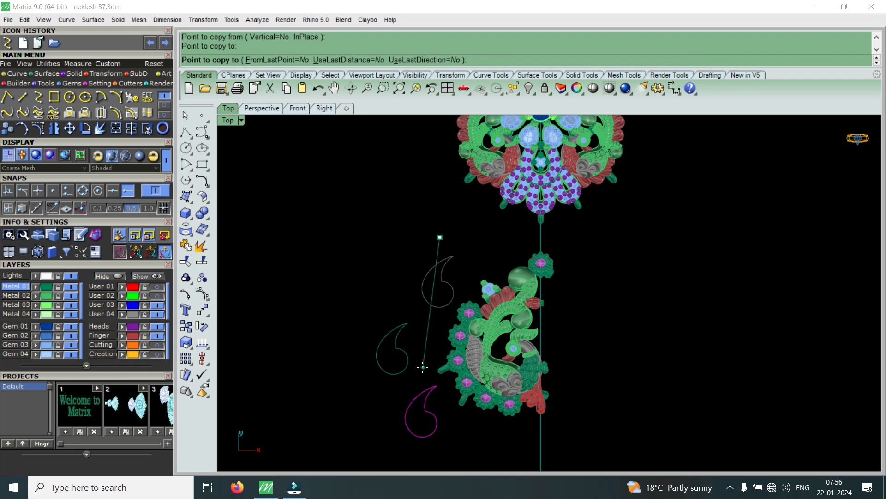
key(Return)
Rotate the original paisley curves counterclockwise with the linked copy following, and undo the rotation
scroll(436, 292, up, 3)
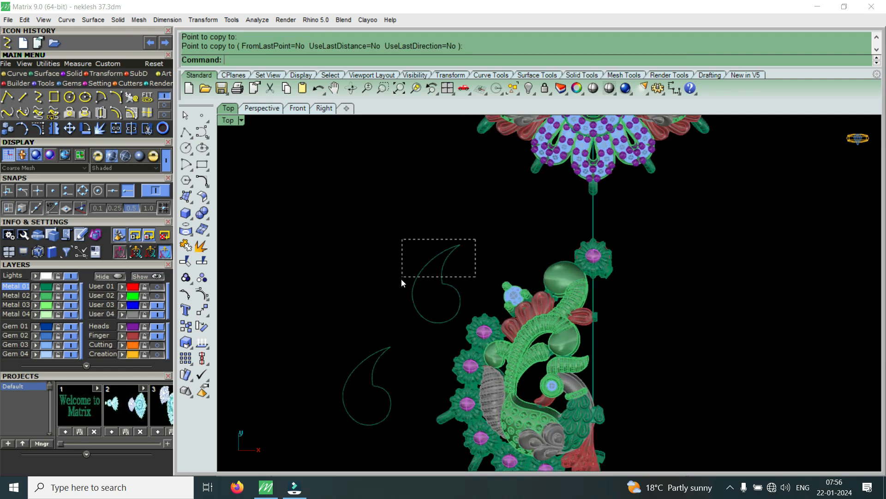
drag(403, 273, 404, 273)
drag(417, 311, 437, 324)
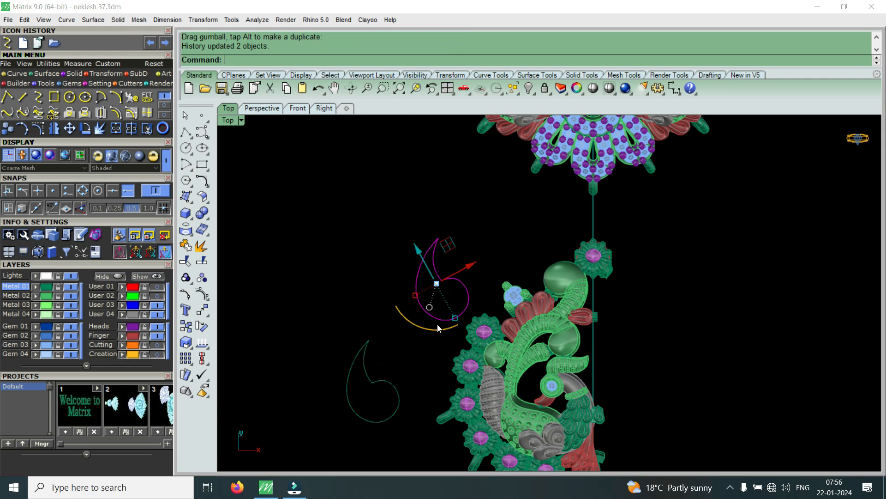
key(ctrl+z)
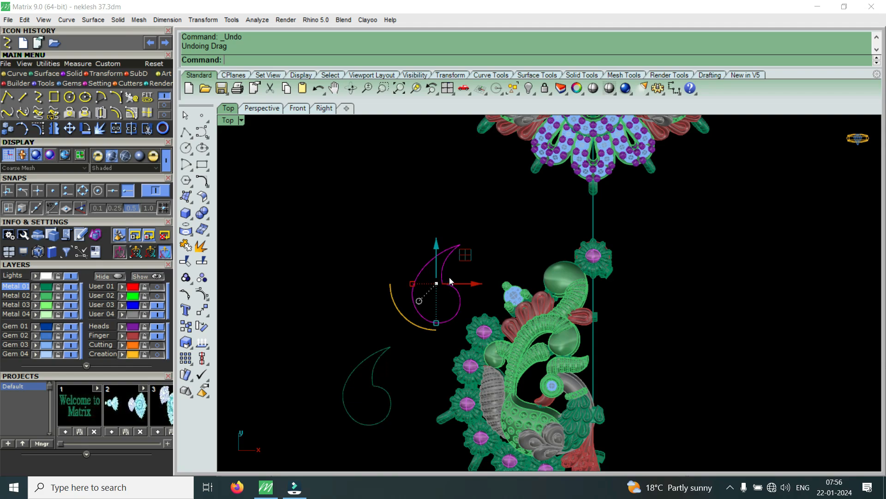
Copy the gem setting to the space above it and rotate the original setting slightly counterclockwise
scroll(450, 277, up, 8)
scroll(439, 240, down, 8)
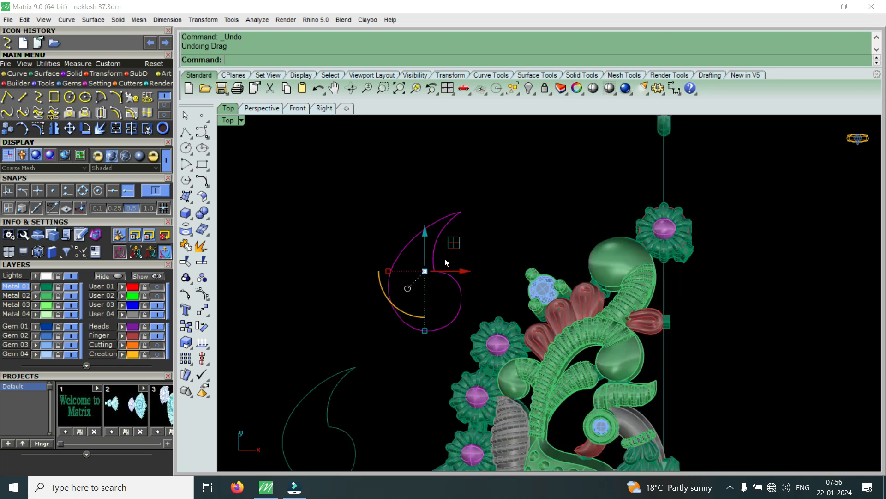
click(536, 284)
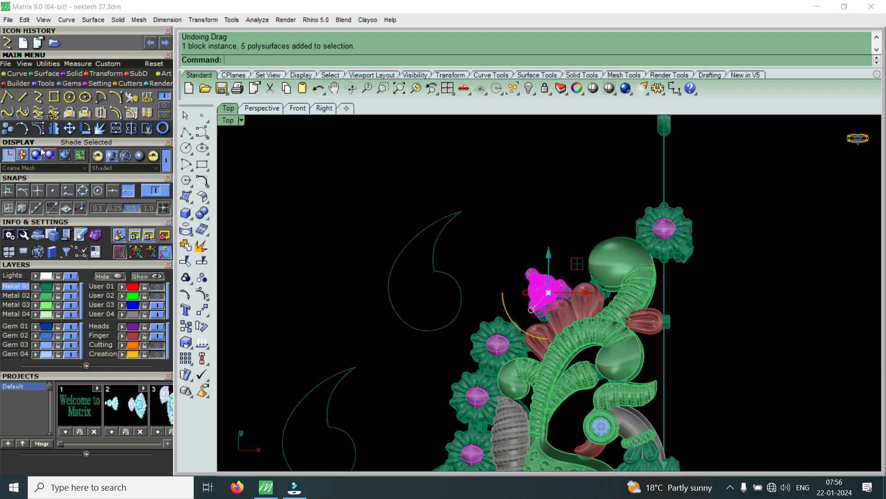
click(7, 128)
click(545, 281)
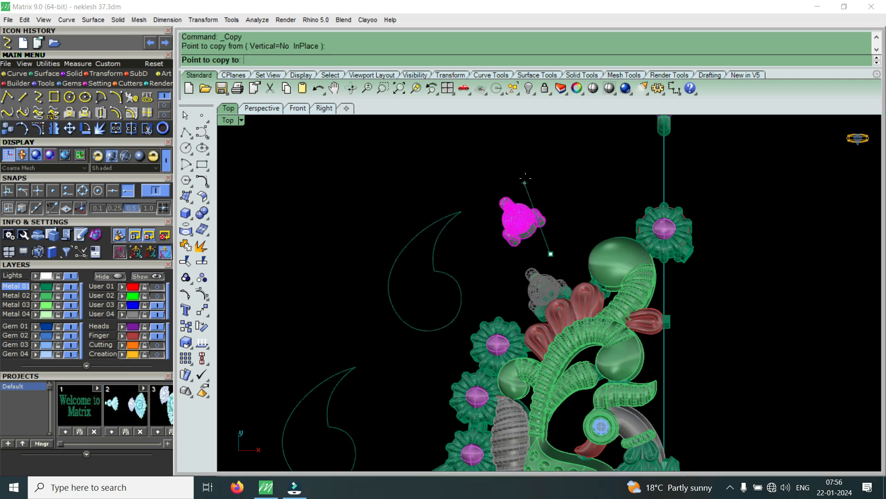
click(526, 175)
key(Return)
drag(514, 320, 536, 319)
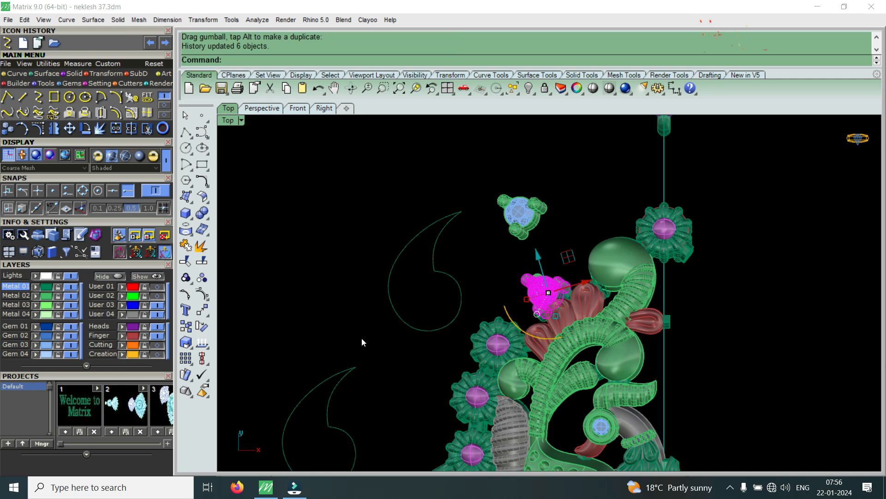
Undo the original gem setting's rotation and delete its copy above
key(ctrl+z)
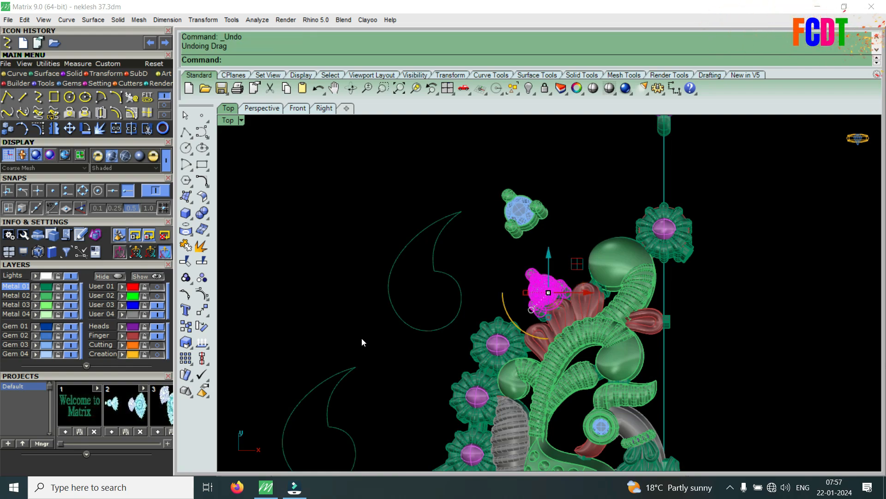
scroll(549, 292, up, 2)
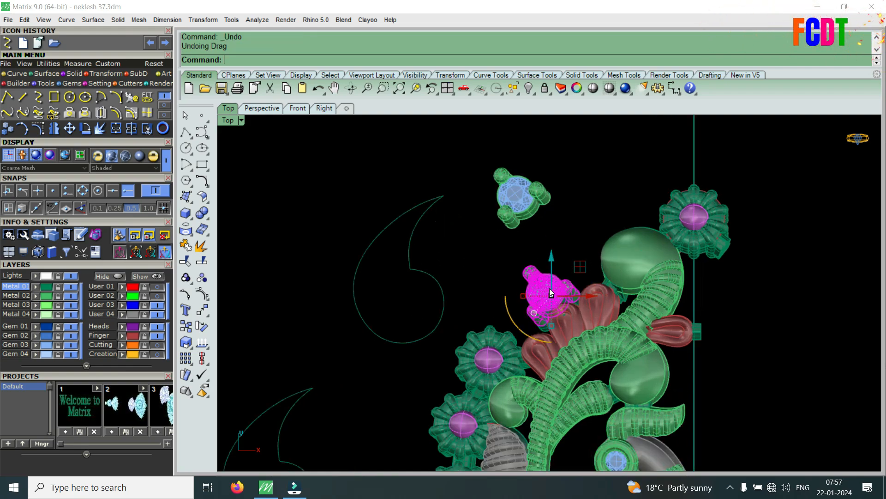
scroll(549, 292, up, 4)
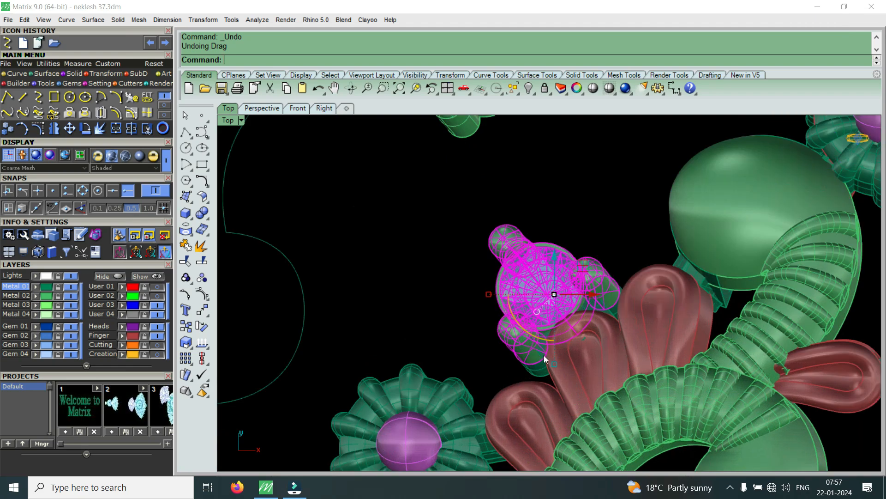
scroll(544, 353, down, 7)
scroll(531, 267, up, 3)
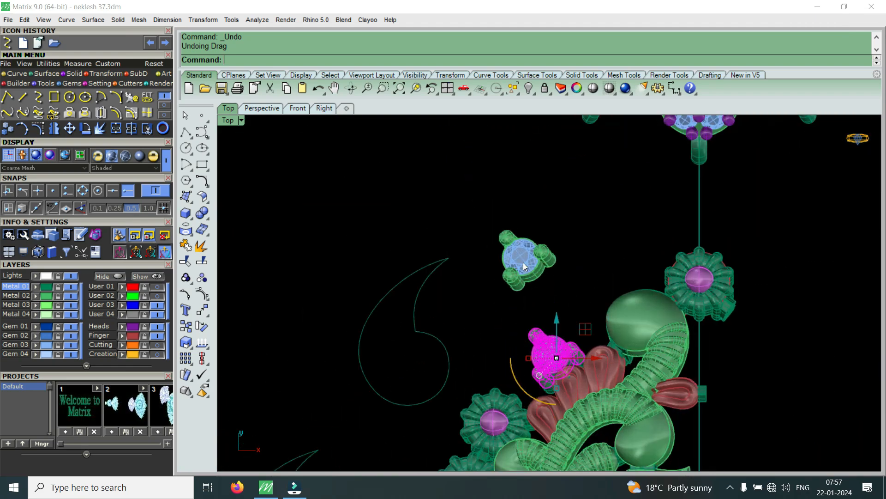
scroll(523, 262, down, 5)
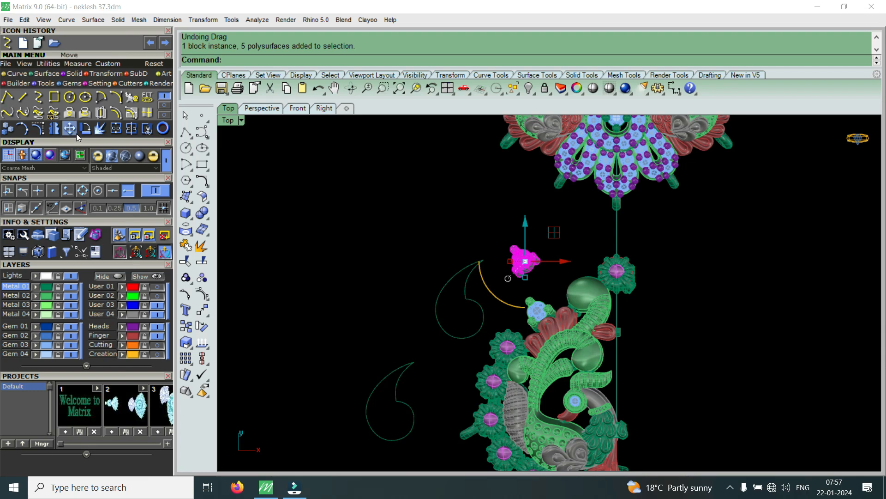
key(Delete)
Copy the original gem setting from the red petals to the upper left edge of the large green bead
drag(513, 265, 529, 318)
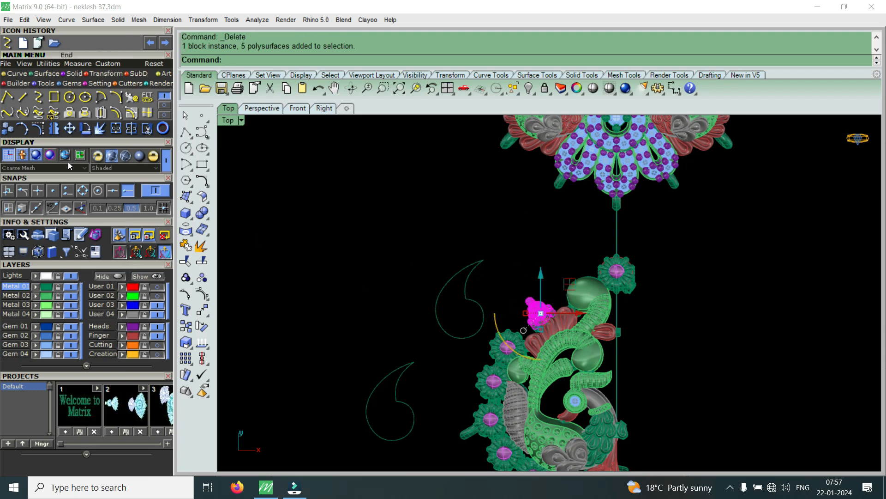
click(8, 129)
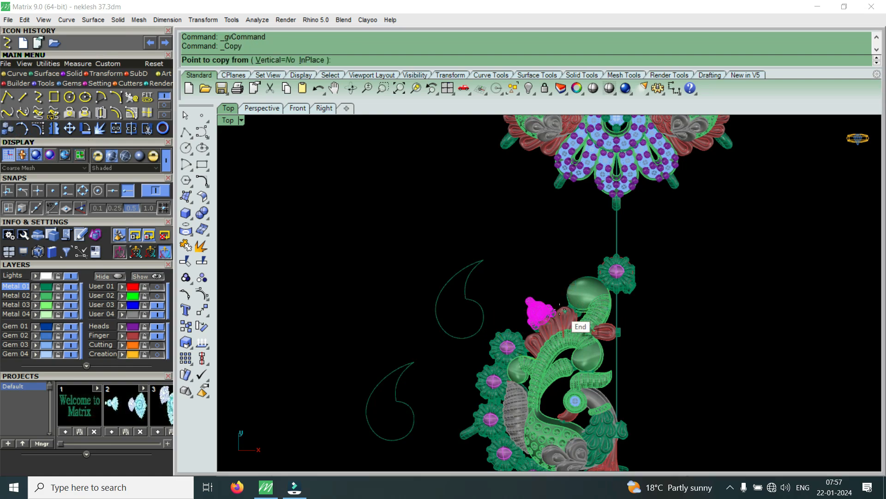
scroll(565, 310, up, 3)
click(564, 310)
scroll(577, 254, up, 4)
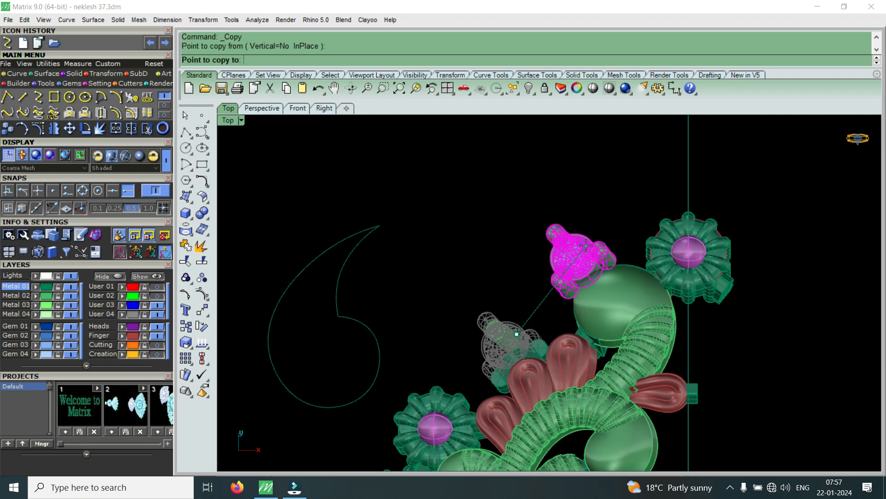
scroll(585, 245, up, 3)
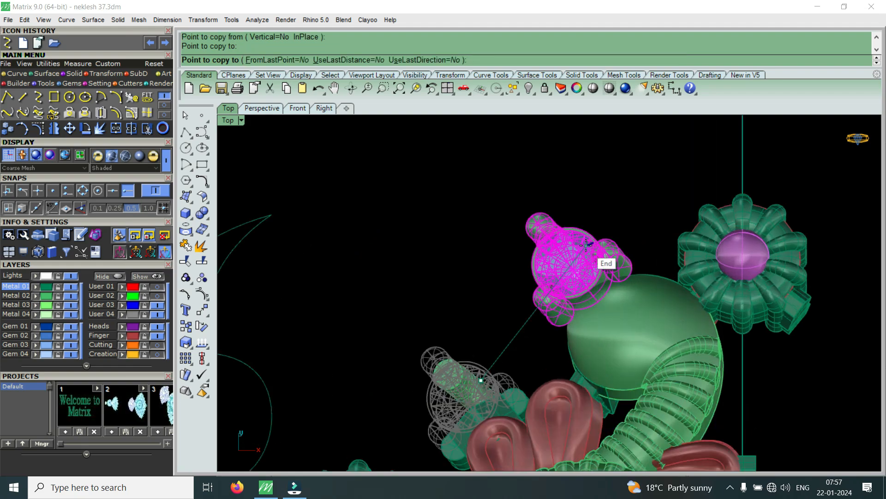
click(587, 245)
key(Return)
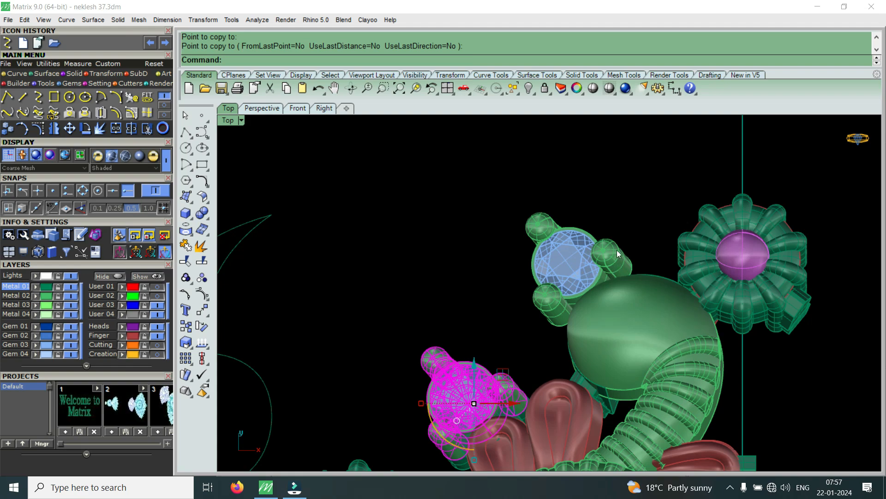
scroll(617, 250, down, 3)
scroll(606, 276, up, 2)
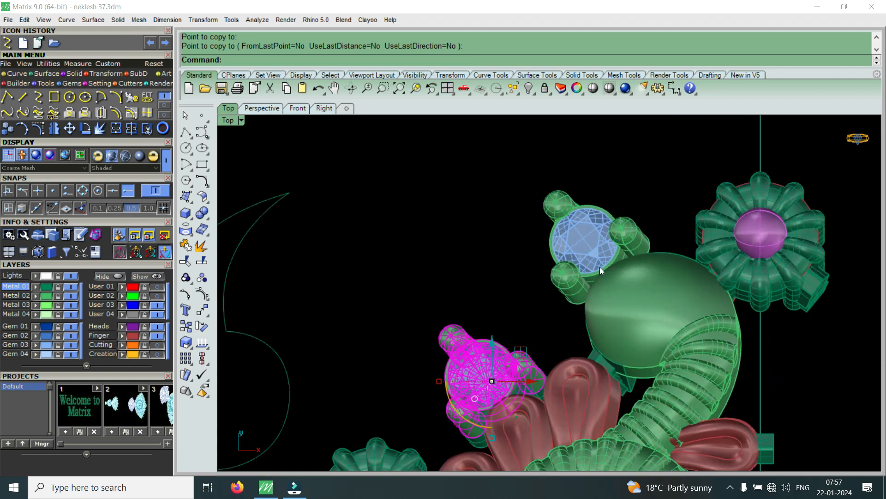
scroll(598, 265, up, 3)
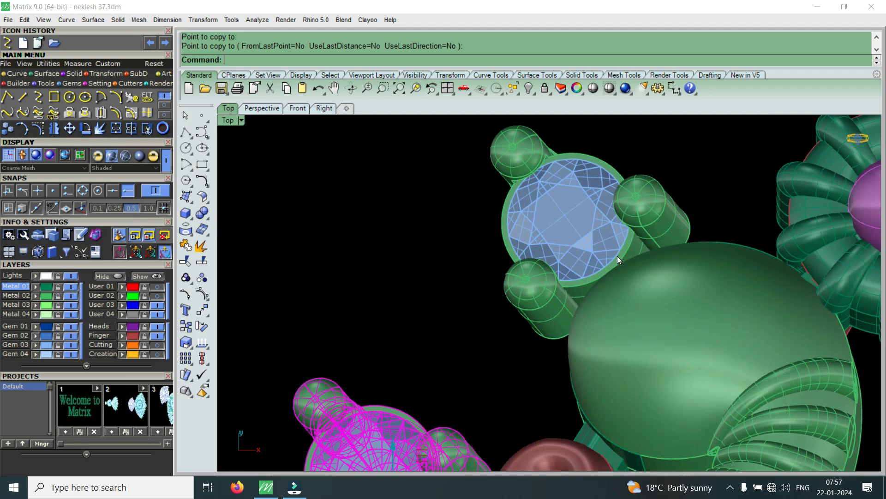
Rotate the original gem setting beside the red petals slightly counterclockwise about a point at its lower right edge
scroll(599, 249, down, 2)
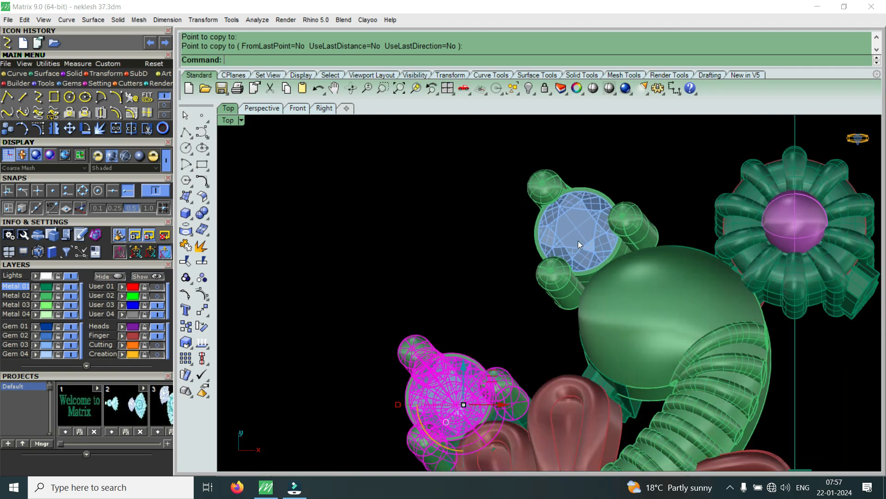
scroll(539, 247, down, 3)
scroll(561, 308, up, 3)
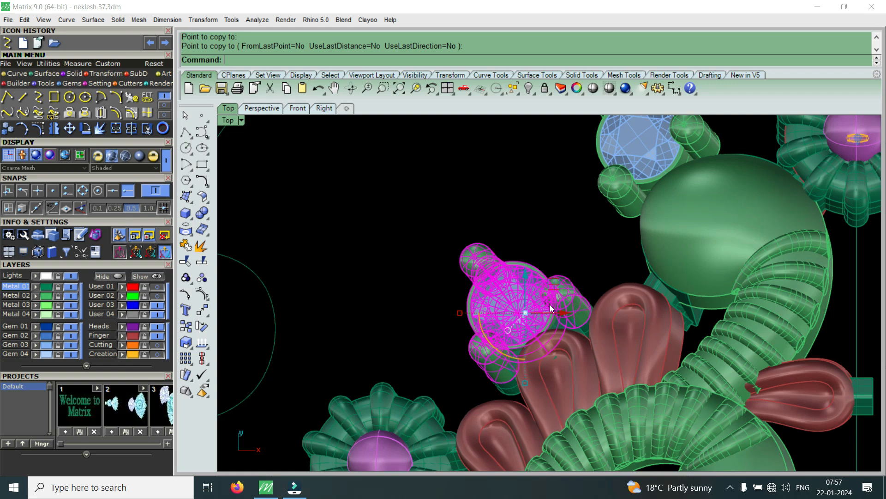
click(86, 132)
click(541, 351)
click(435, 153)
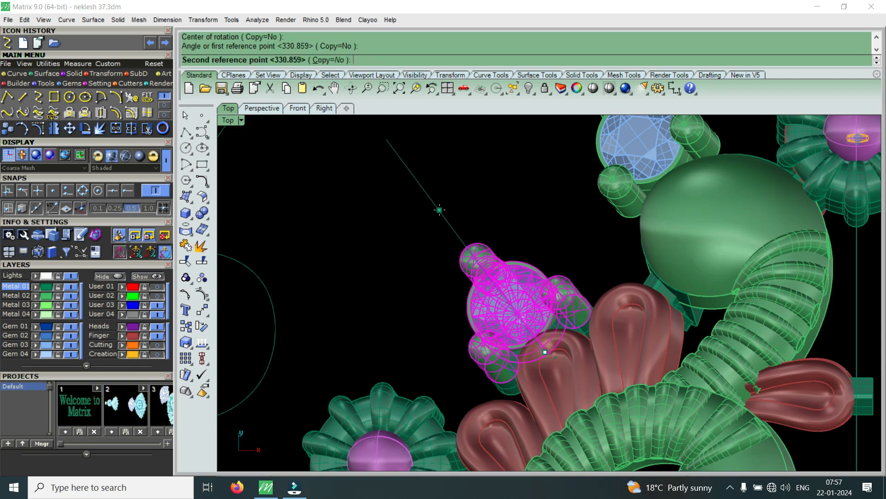
click(424, 236)
Check the linked gem setting copy beside the large green bead and undo the original's rotation
scroll(542, 316, down, 8)
scroll(598, 246, up, 8)
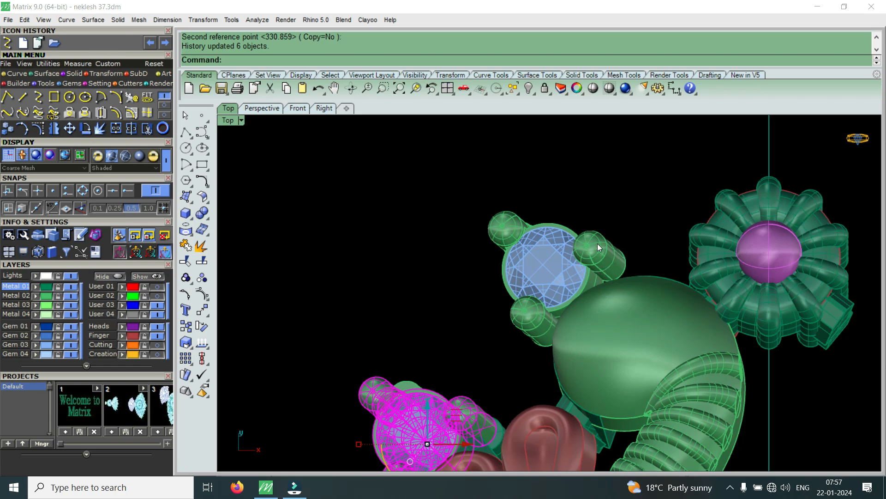
scroll(609, 246, down, 4)
scroll(614, 253, up, 3)
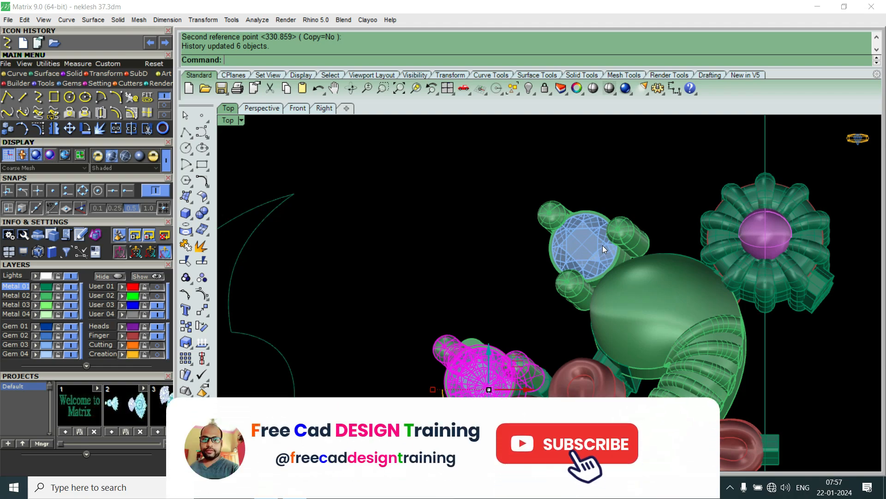
key(ctrl+z)
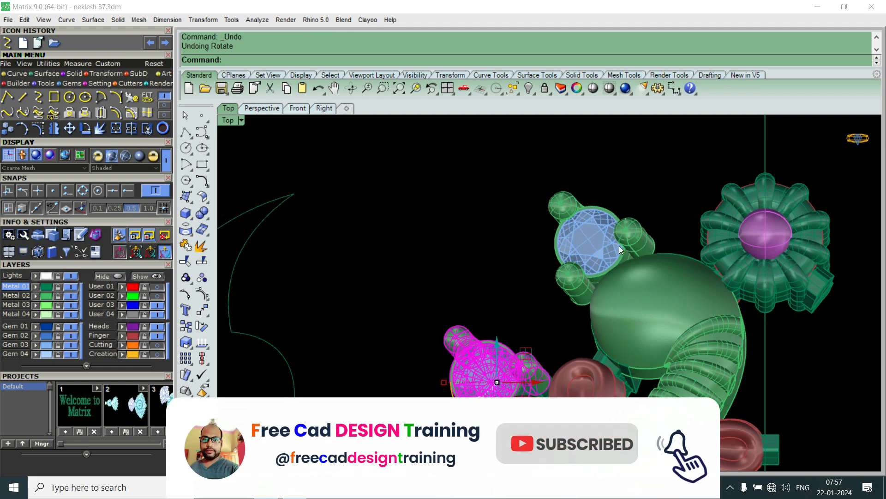
scroll(609, 261, down, 3)
scroll(619, 254, up, 1)
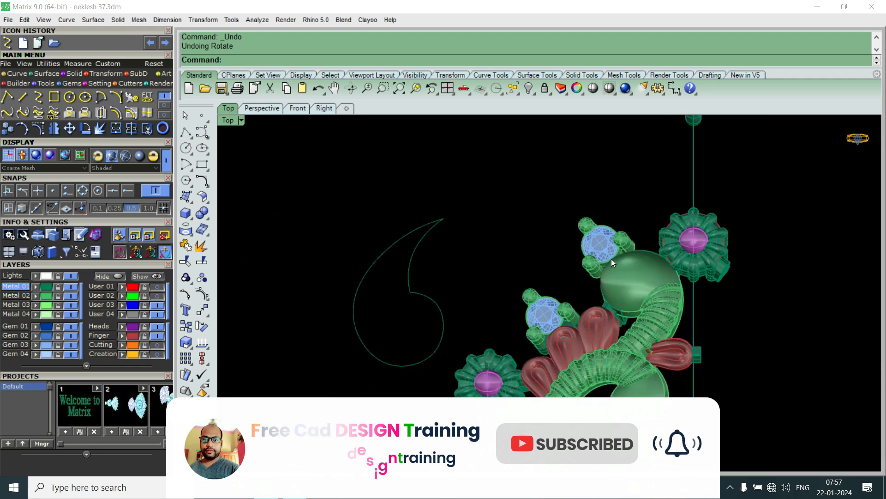
Move the original gem setting diagonally down and left, toward the uppermost purple-centred flower on the pendant's left edge
scroll(611, 259, up, 3)
click(605, 228)
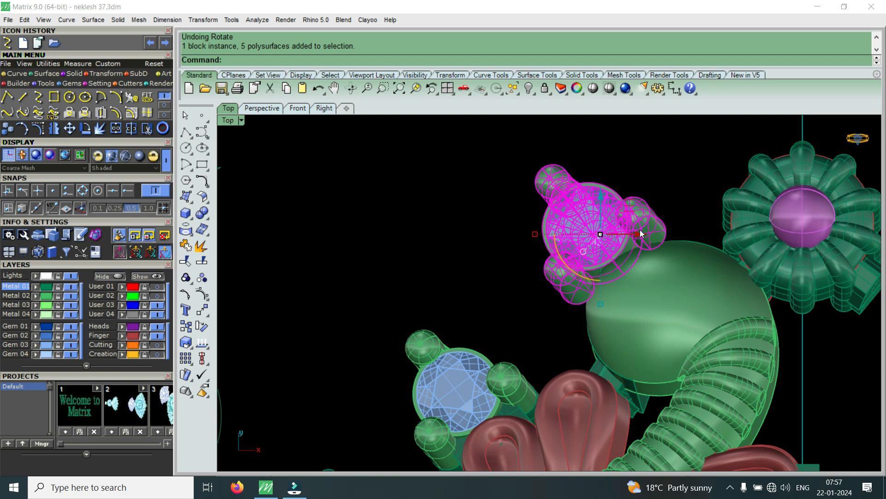
scroll(586, 224, down, 6)
scroll(535, 335, up, 4)
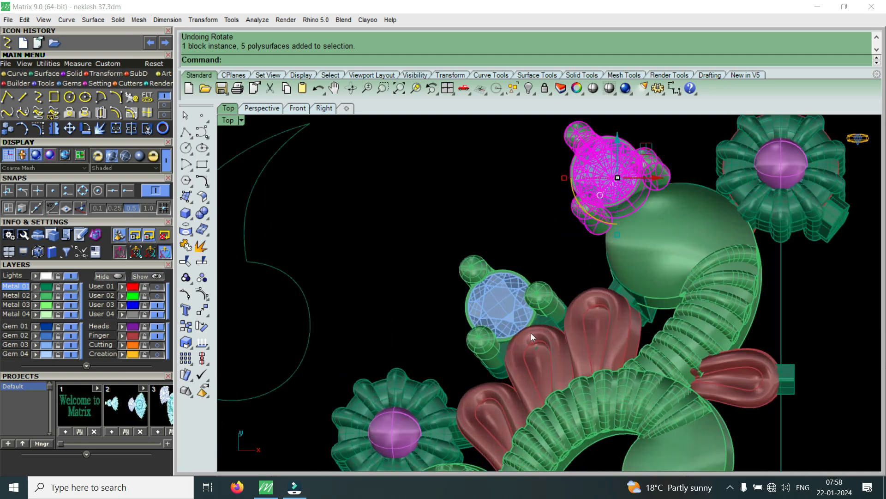
click(514, 302)
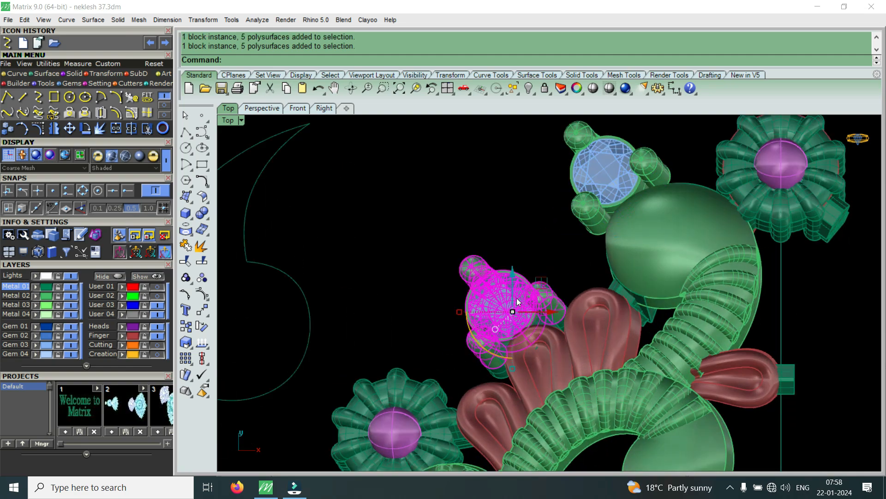
drag(449, 221, 581, 383)
click(480, 290)
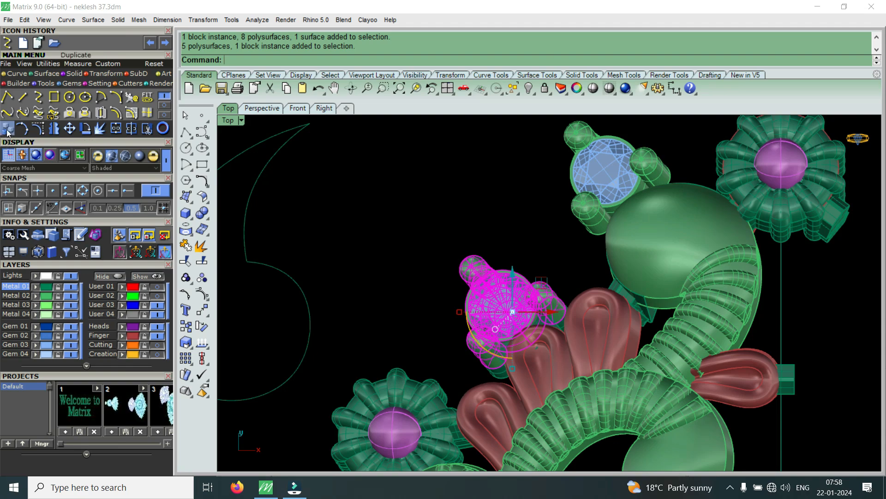
click(73, 131)
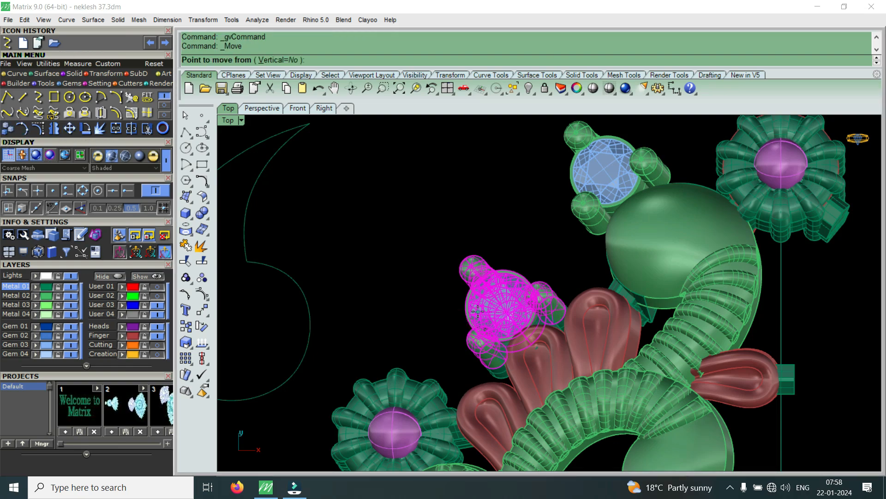
click(441, 309)
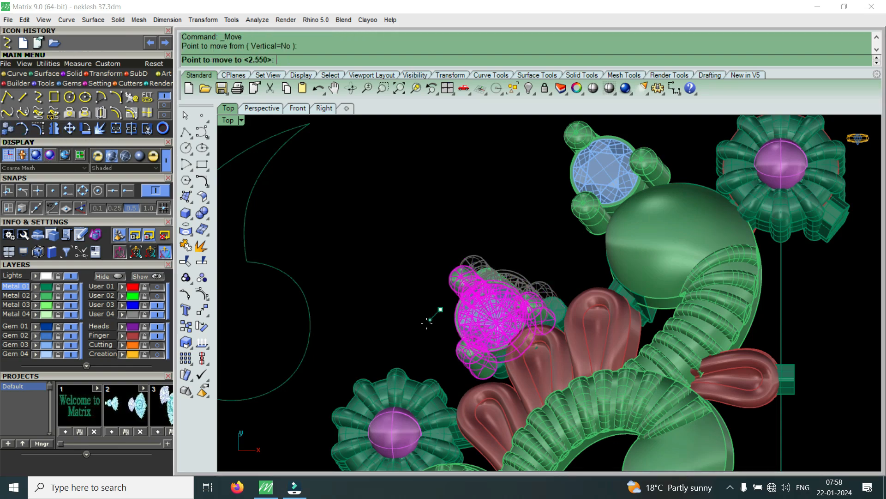
click(412, 344)
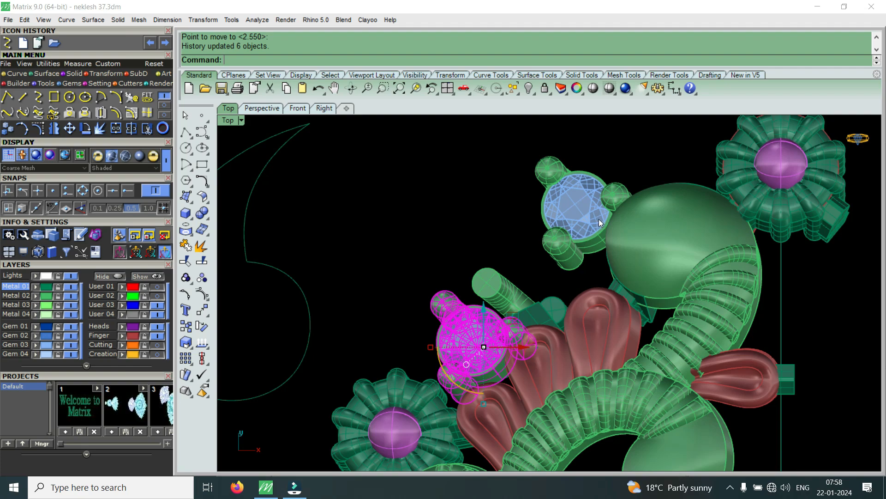
Undo the original gem setting's move and clear the selection
scroll(600, 220, down, 2)
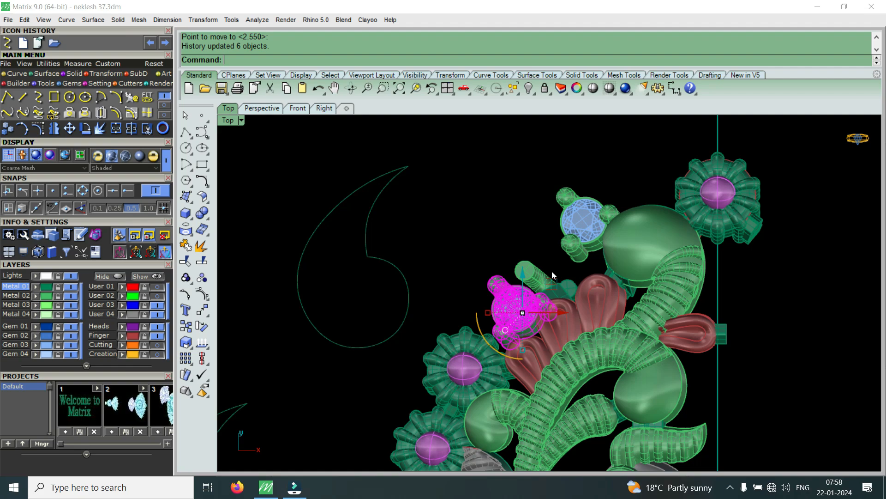
key(ctrl+z)
key(Escape)
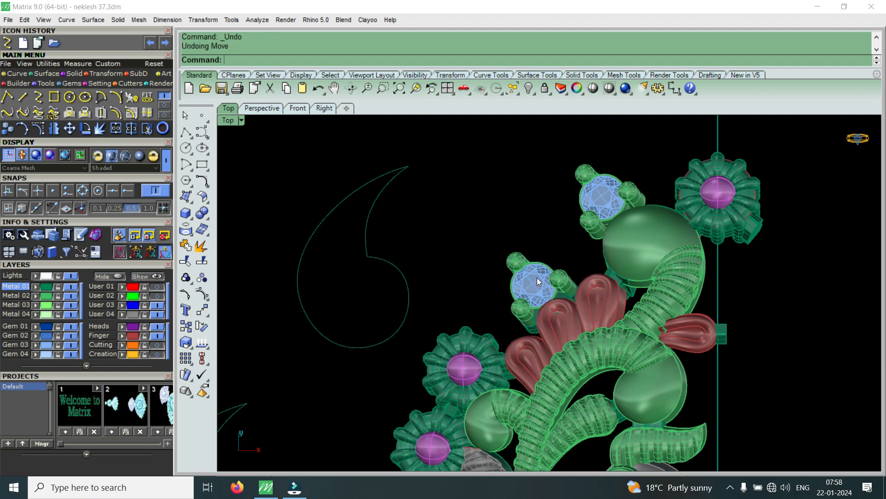
Move the original gem setting a short distance down and left, over the tips of the lower red petals
click(537, 277)
scroll(644, 183, up, 2)
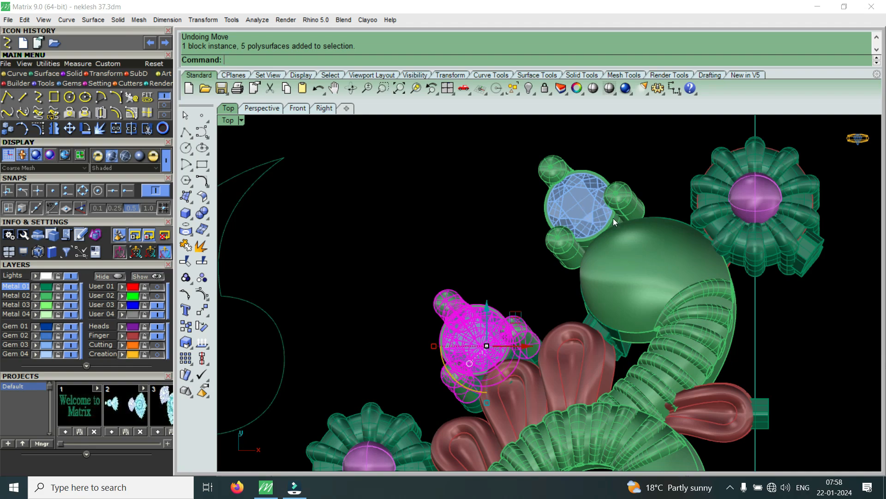
scroll(614, 220, down, 3)
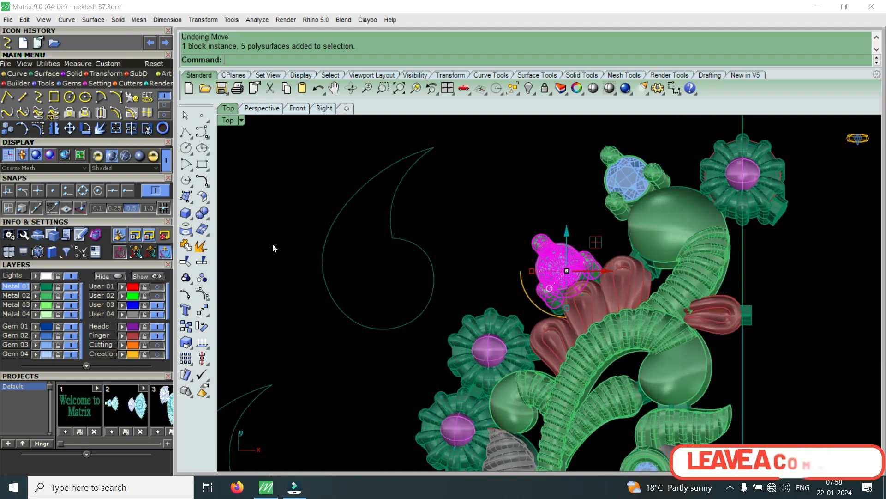
key(m)
scroll(466, 271, up, 4)
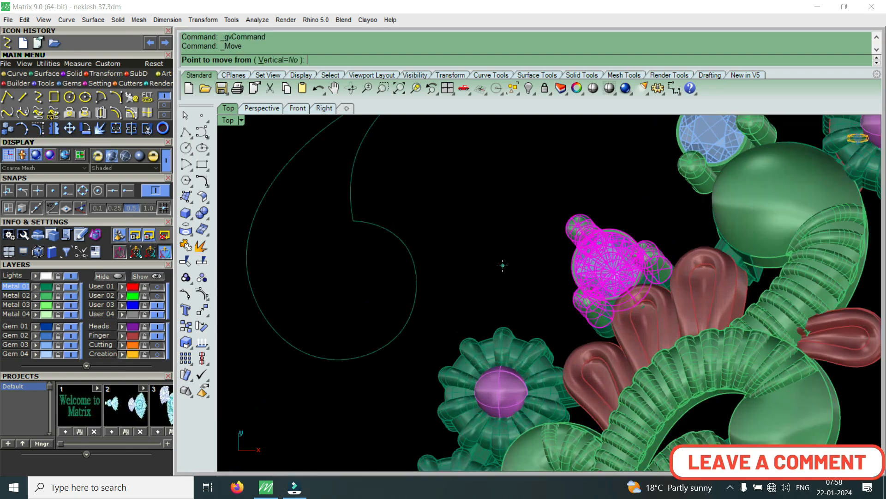
click(502, 266)
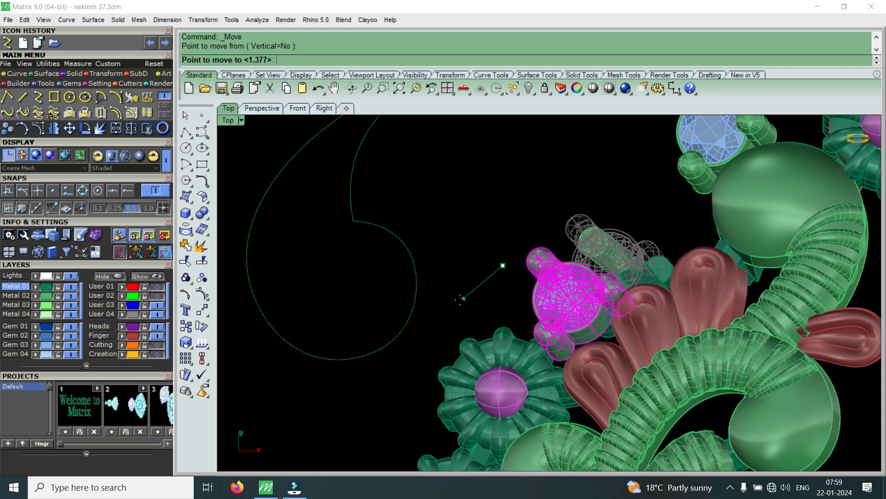
click(468, 299)
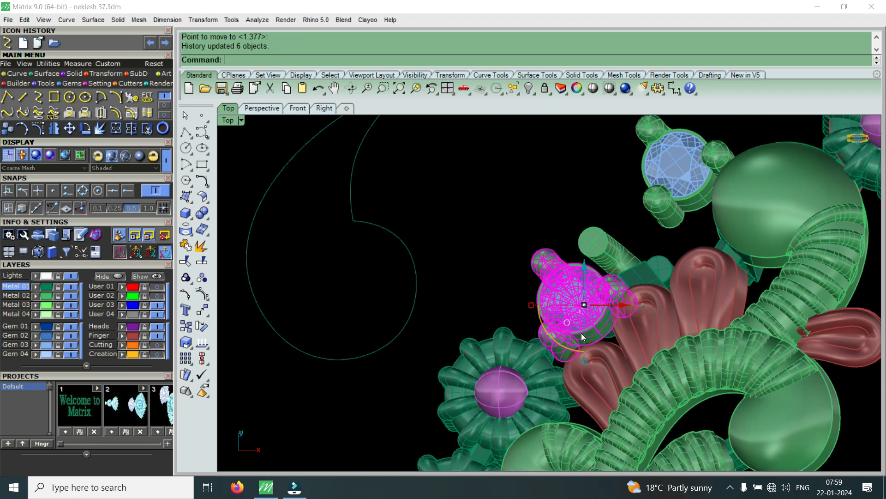
Examine the moved gem setting, its linked copy by the green bead, and the whole left half of the pendant
scroll(583, 337, down, 3)
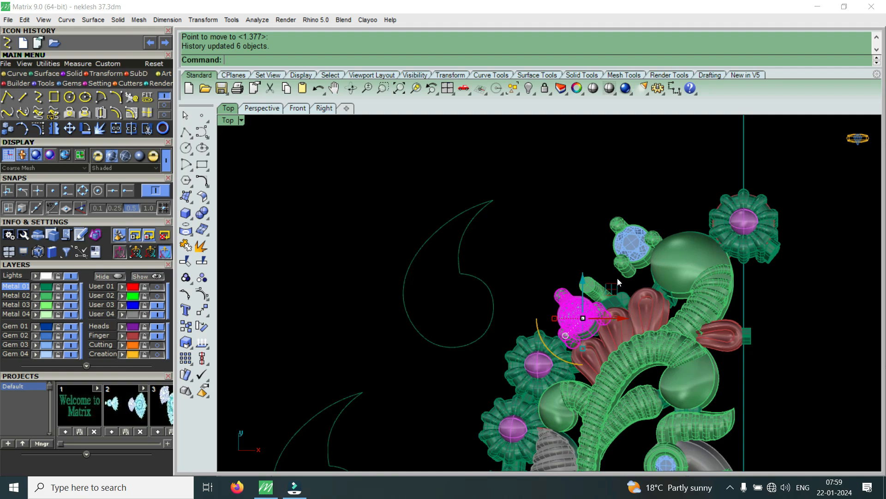
scroll(622, 295, down, 5)
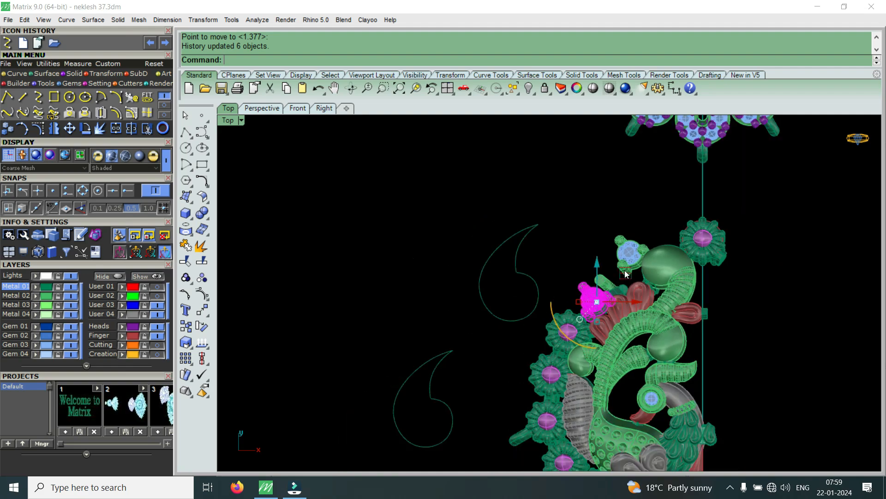
scroll(657, 289, up, 3)
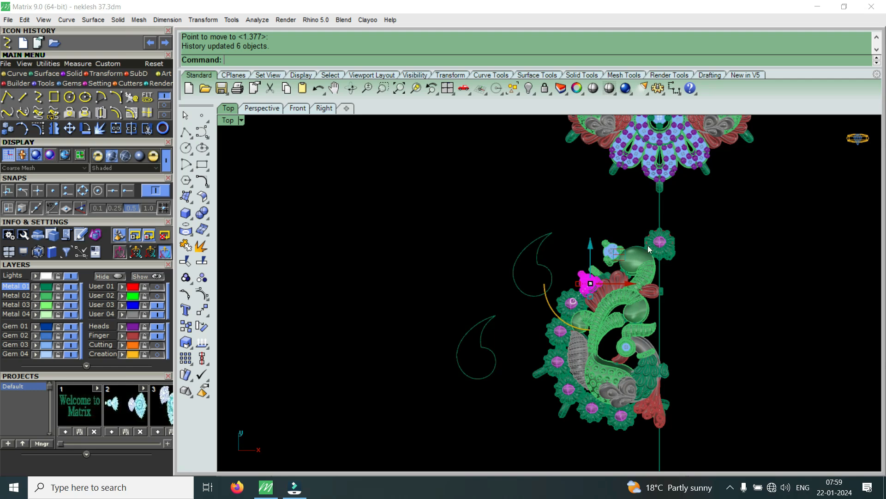
scroll(653, 243, up, 2)
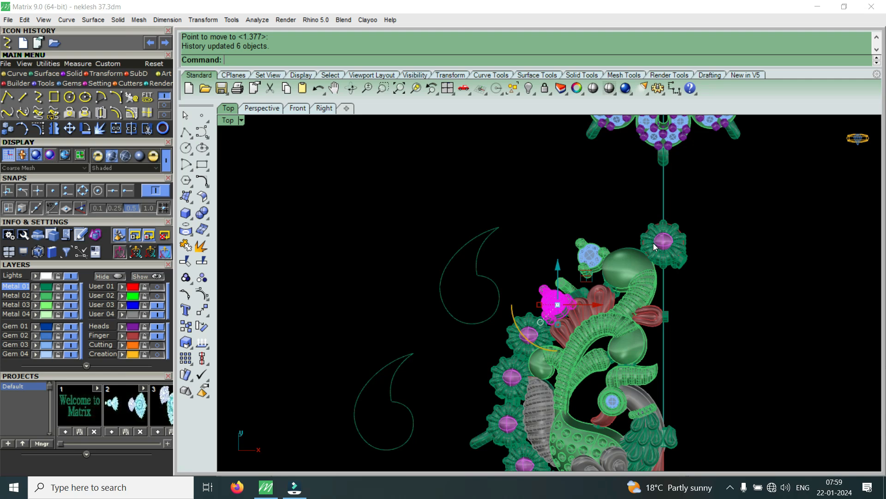
scroll(600, 251, down, 4)
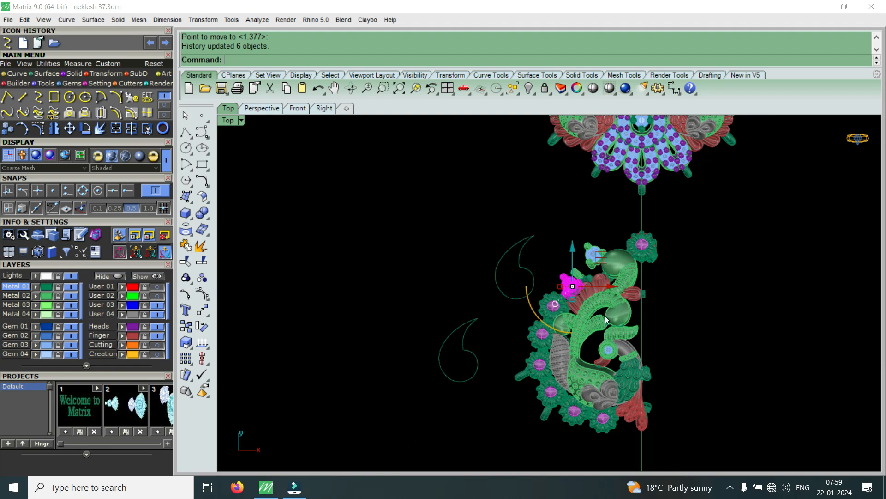
scroll(612, 405, up, 8)
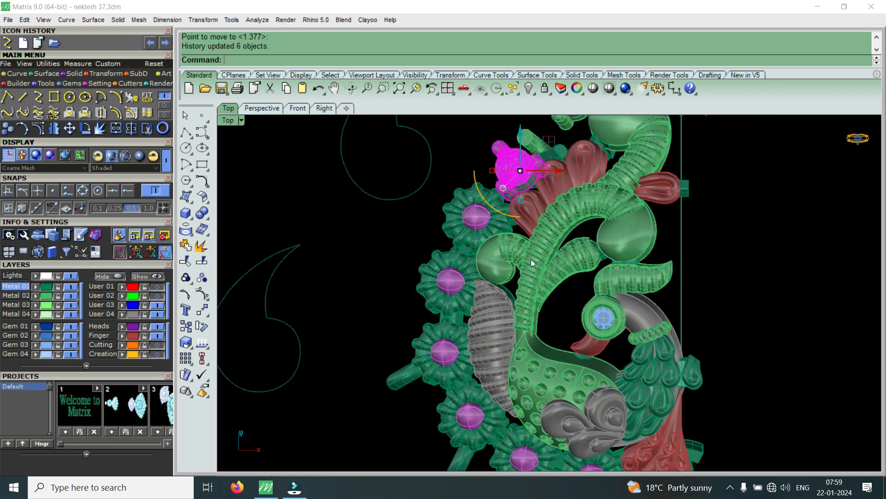
scroll(533, 262, down, 3)
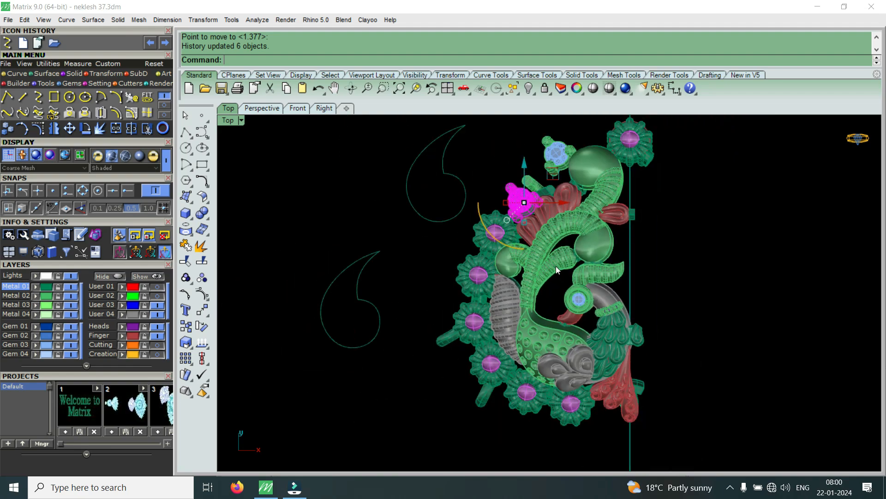
scroll(552, 297, down, 7)
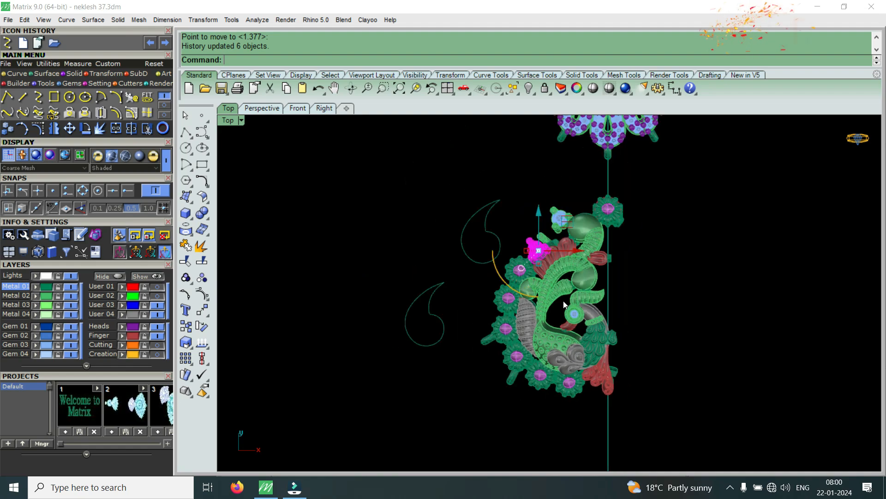
scroll(560, 234, up, 5)
scroll(560, 234, up, 2)
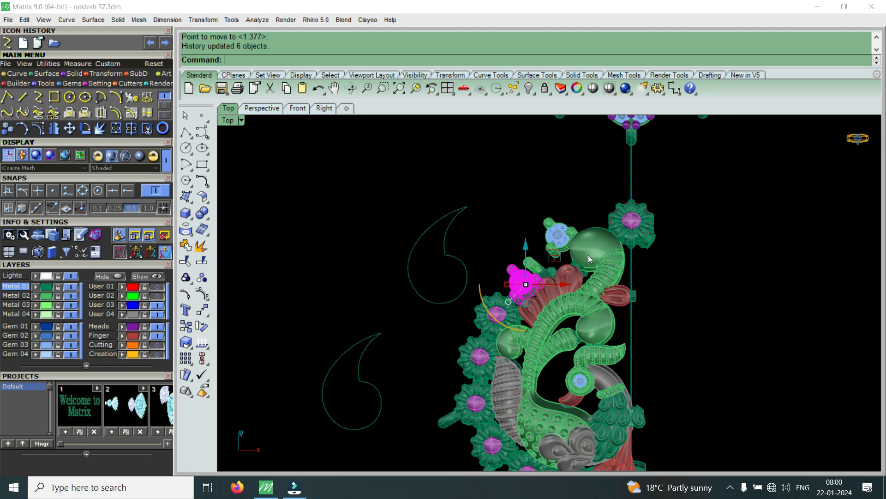
scroll(588, 247, down, 3)
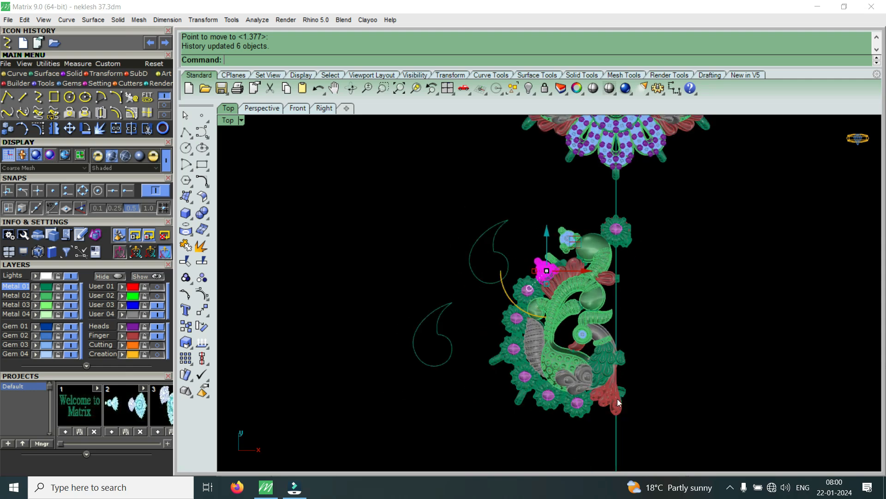
scroll(545, 273, up, 3)
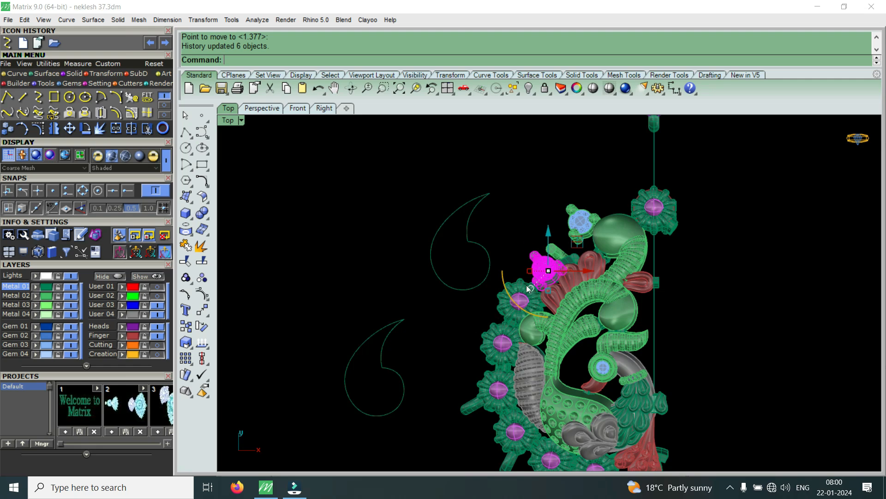
scroll(531, 286, down, 3)
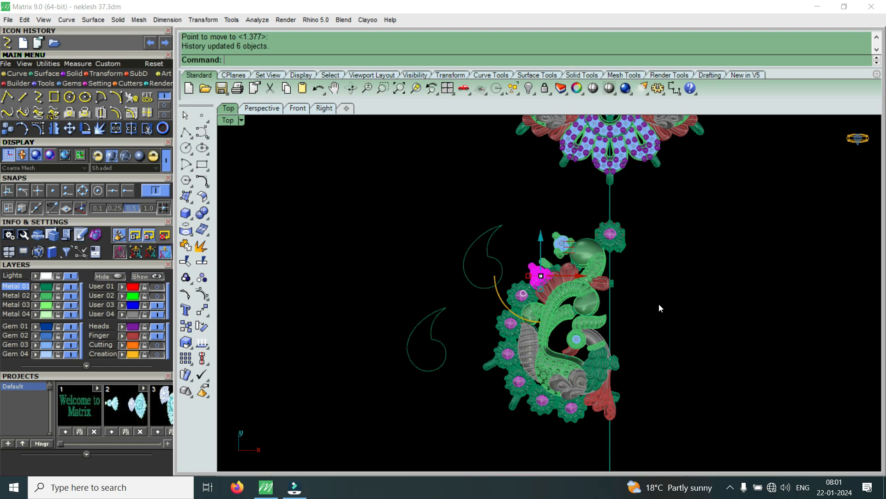
scroll(505, 242, up, 4)
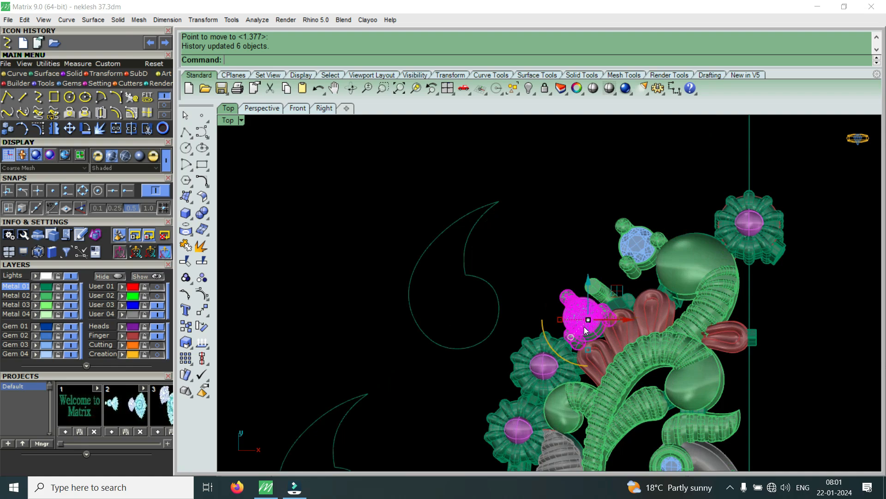
scroll(599, 319, up, 2)
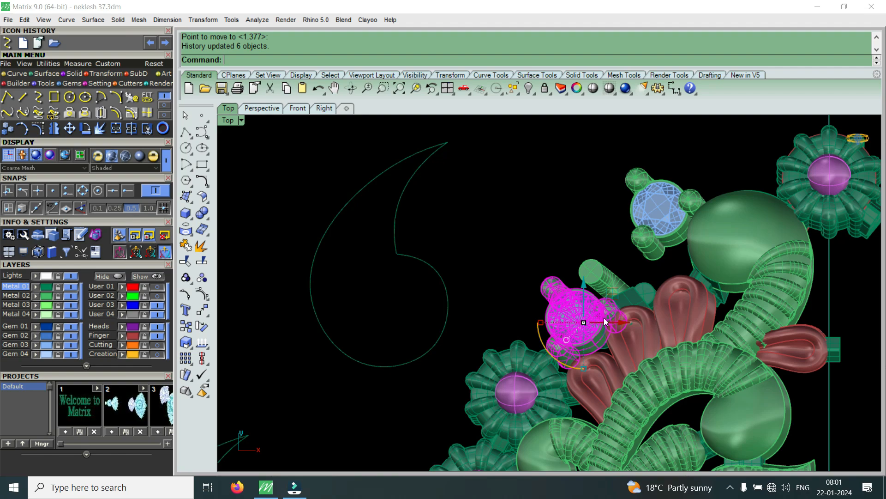
Delete the linked copy of the gem setting beside the uppermost green bead
scroll(604, 318, down, 2)
scroll(573, 284, down, 3)
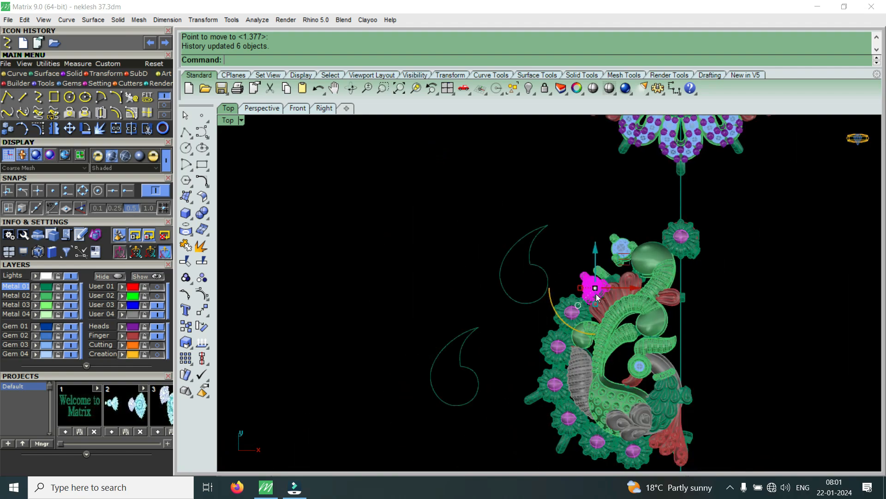
scroll(596, 292, up, 2)
scroll(622, 247, up, 2)
click(622, 240)
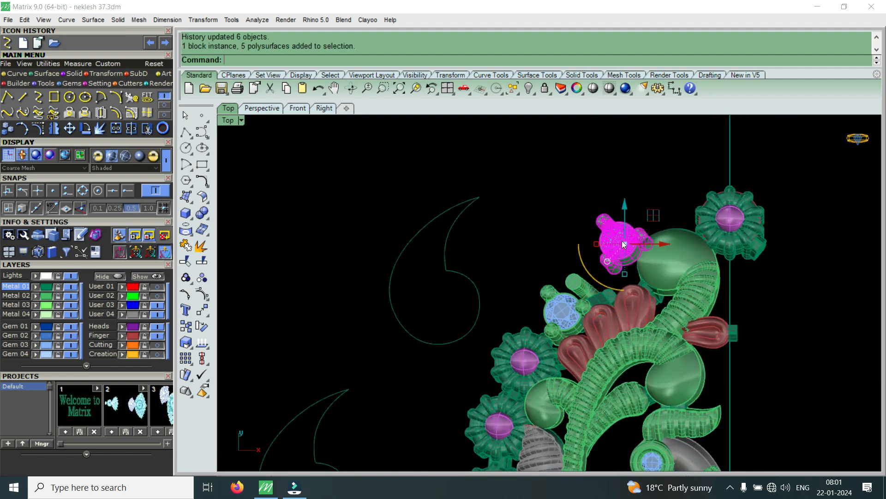
key(Delete)
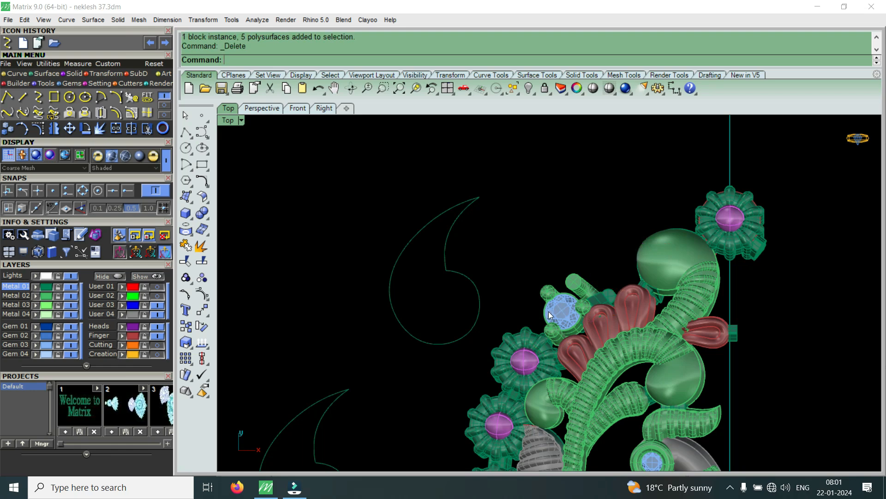
Copy the original gem setting to three spots: beside the uppermost green bead and at two places along the pendant's left edge
click(557, 302)
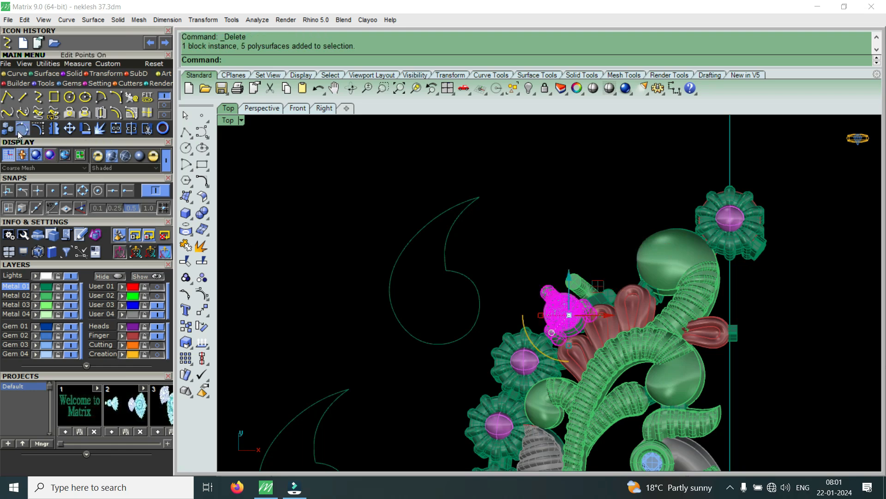
click(8, 128)
click(557, 302)
scroll(625, 219, up, 3)
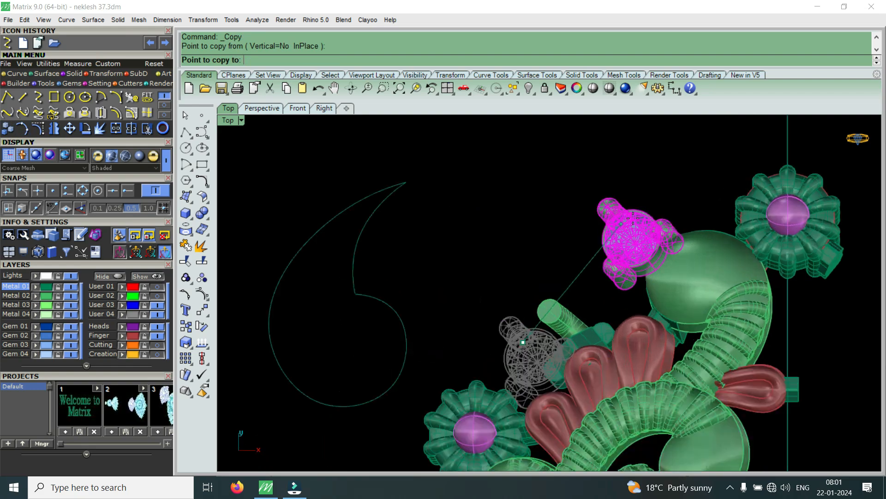
click(636, 212)
scroll(635, 211, down, 3)
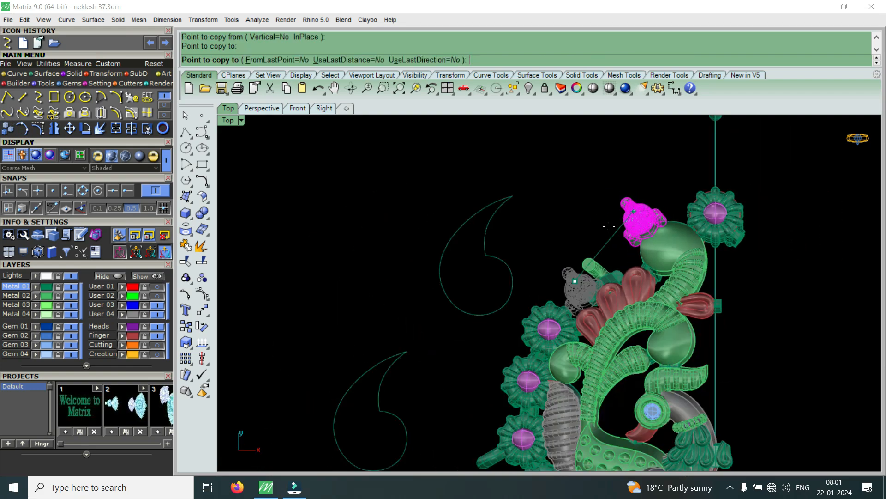
click(482, 341)
scroll(489, 351, down, 3)
click(497, 422)
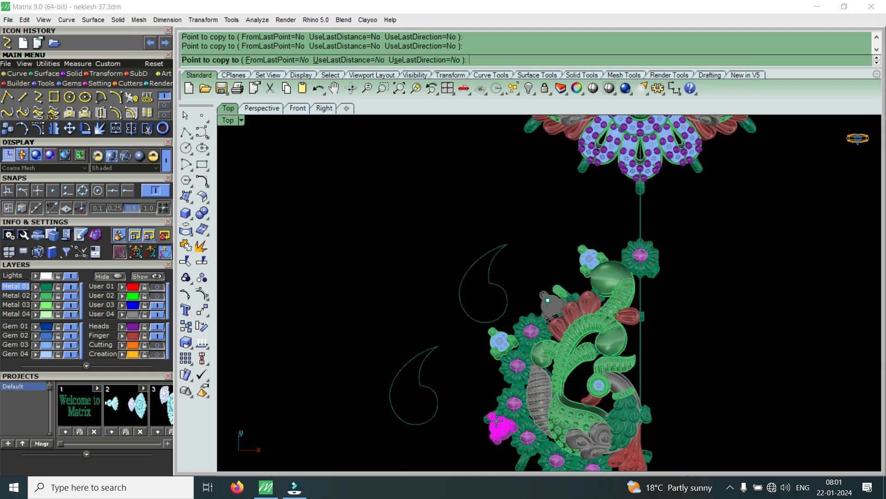
key(Return)
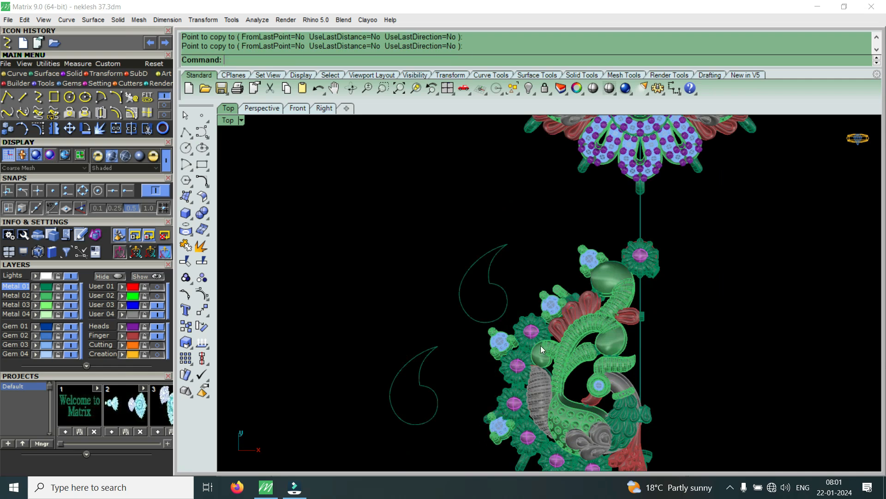
Move the original gem setting straight up, clear of the red petals, and undo that move
click(546, 300)
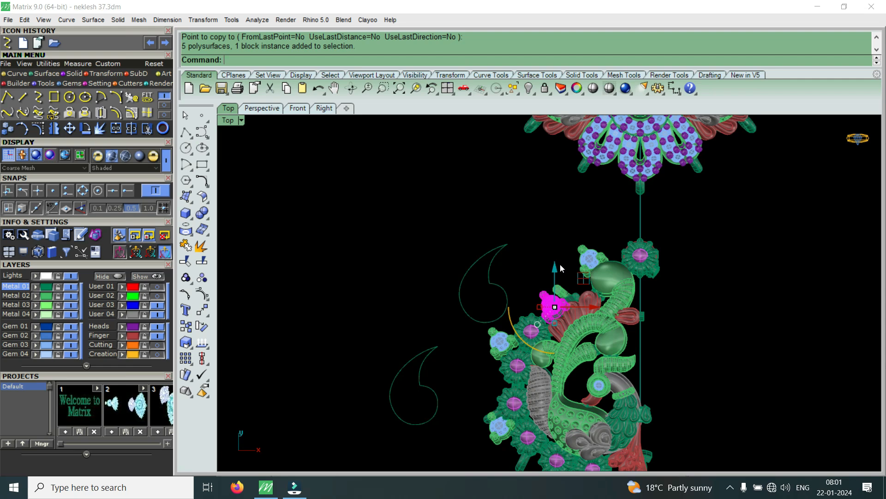
drag(556, 267, 546, 232)
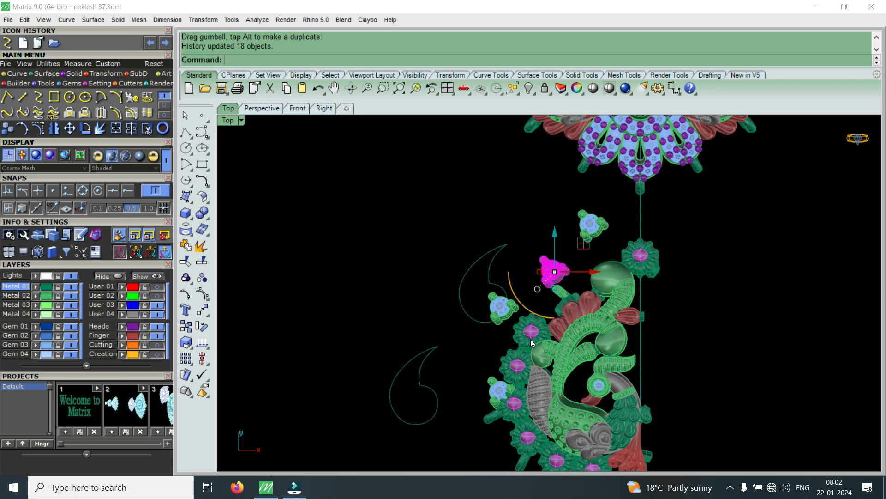
key(ctrl+z)
scroll(568, 251, down, 2)
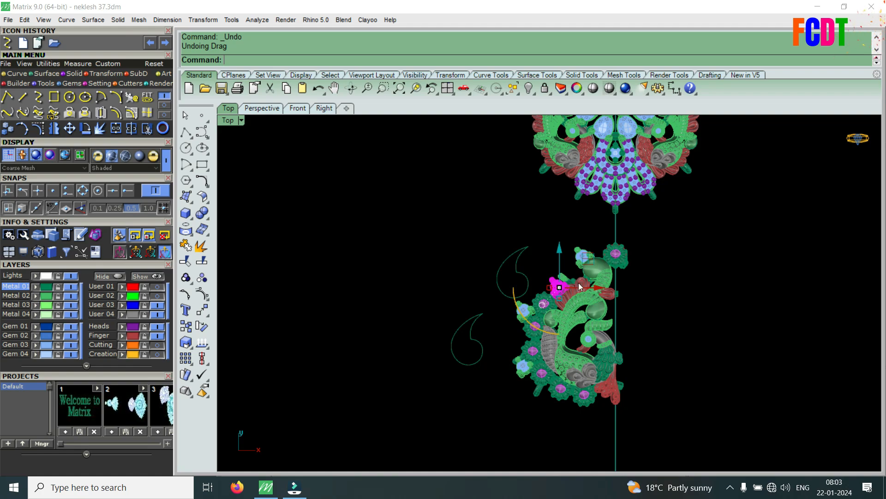
Undo the copying of the gem setting, keeping only the original by the red petals
scroll(550, 262, up, 3)
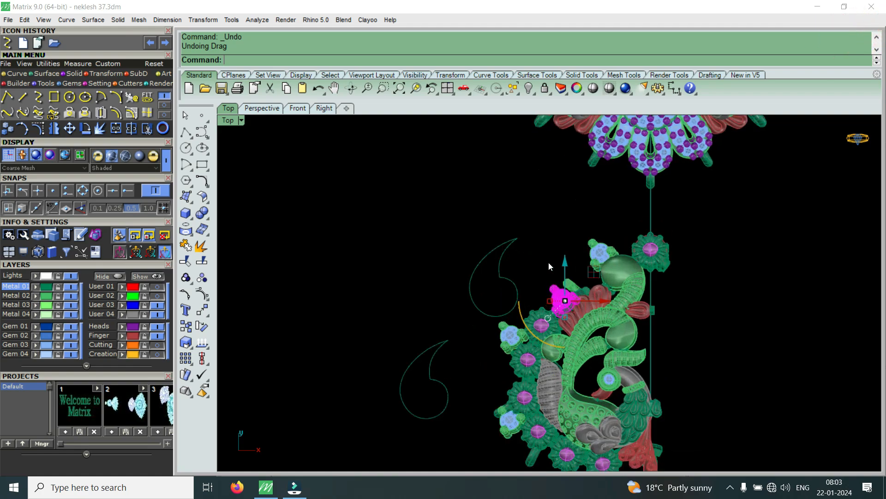
scroll(568, 277, up, 3)
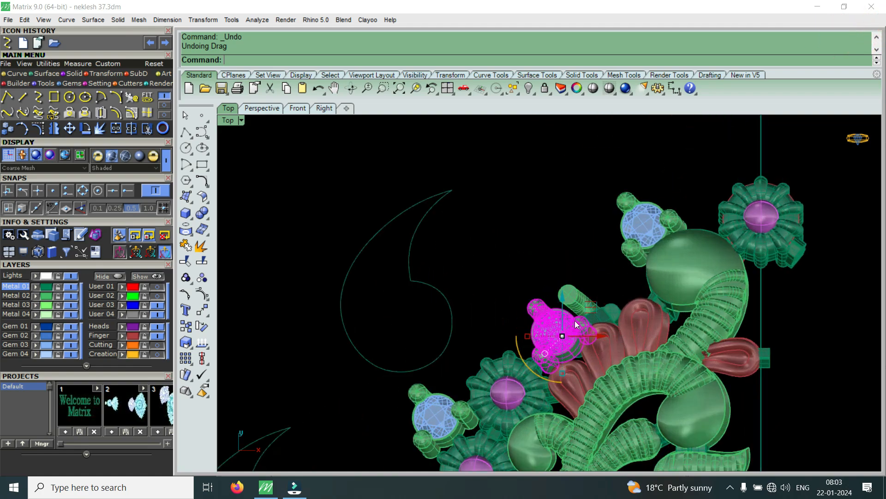
scroll(518, 265, down, 3)
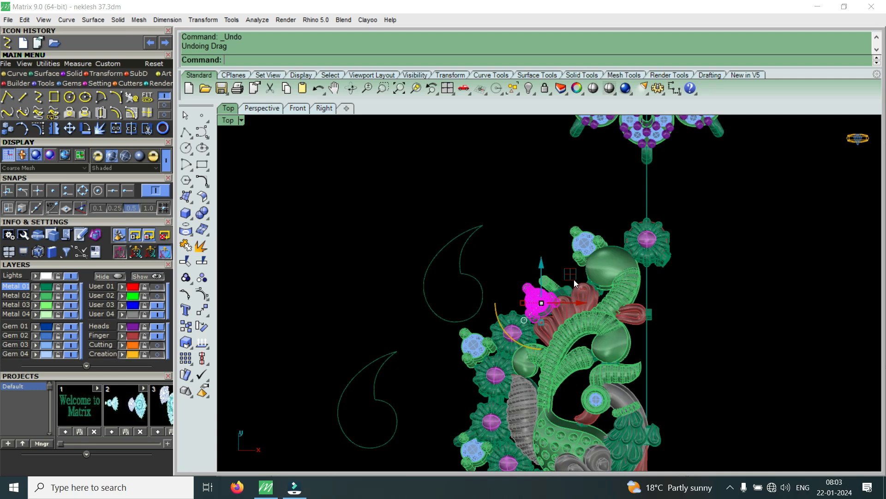
key(ctrl+z)
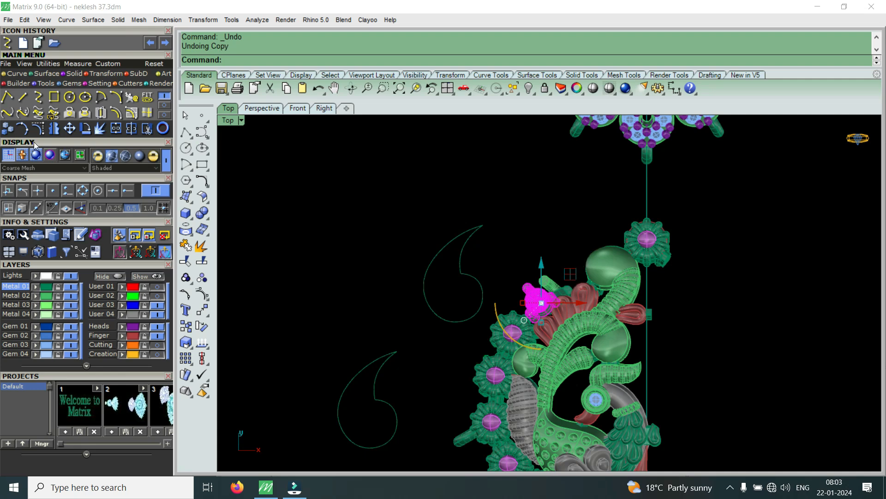
Copy the original gem setting beside the uppermost green bead and outside the gap between the second and third left-edge flowers
click(7, 129)
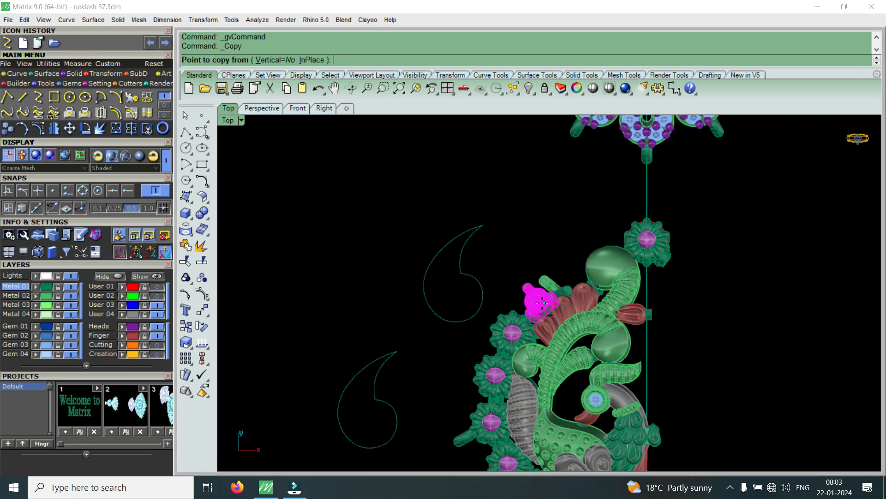
click(535, 302)
scroll(574, 245, up, 3)
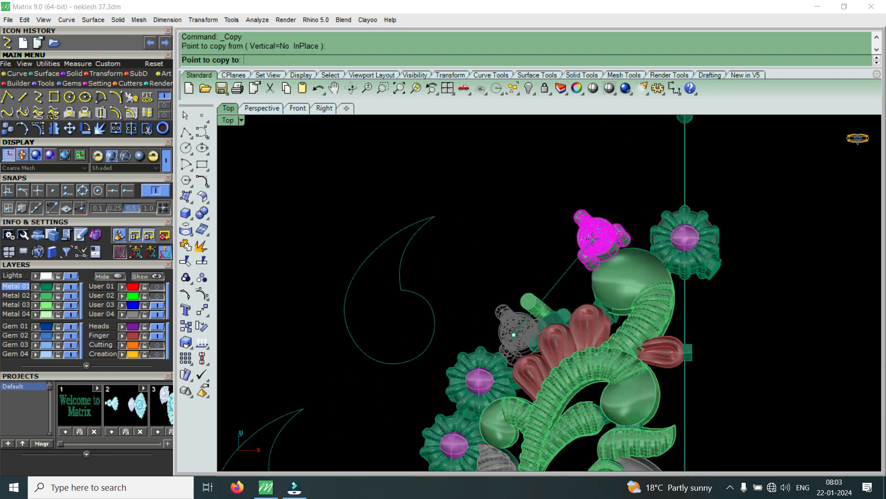
scroll(593, 239, down, 3)
scroll(498, 351, up, 3)
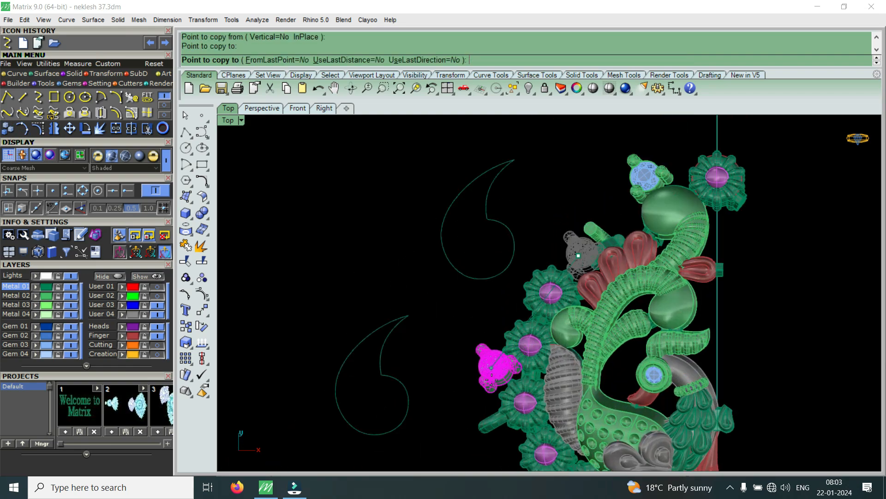
click(491, 375)
scroll(498, 407, down, 5)
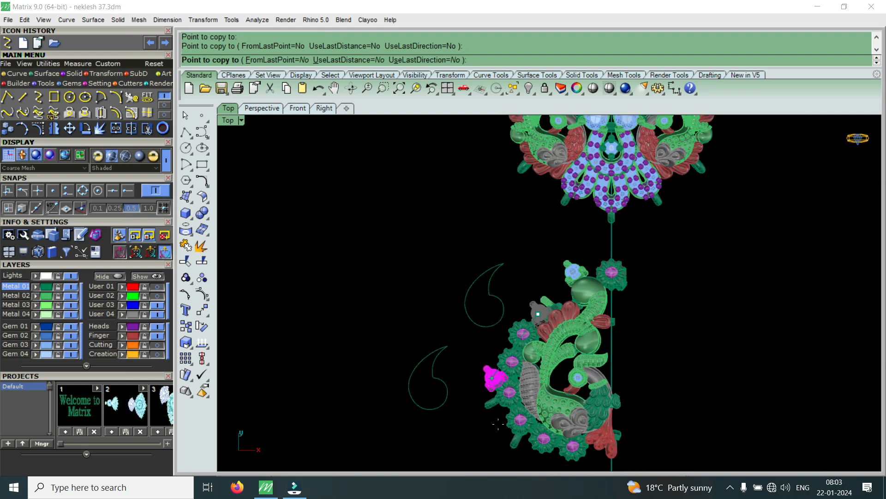
Place three more copies of the gem setting around the lower-left flowers, the last one beneath the bottom flowers
scroll(503, 428, up, 5)
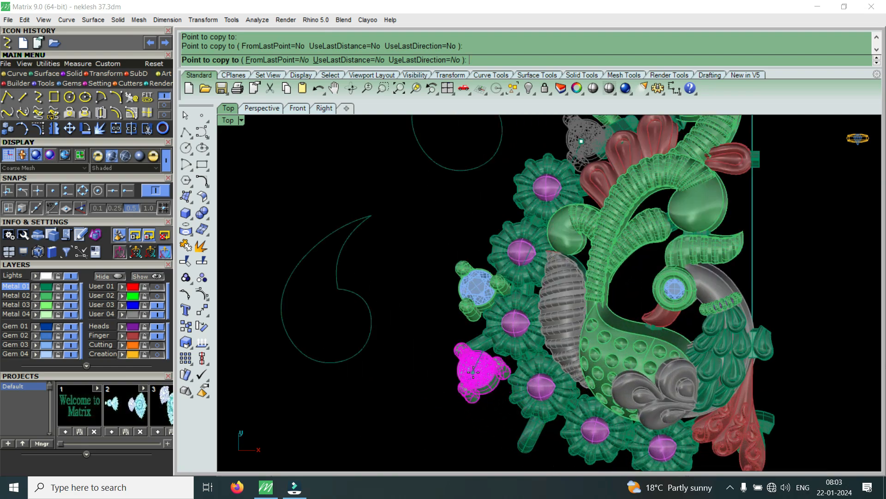
click(473, 372)
scroll(508, 415, down, 3)
scroll(498, 410, up, 3)
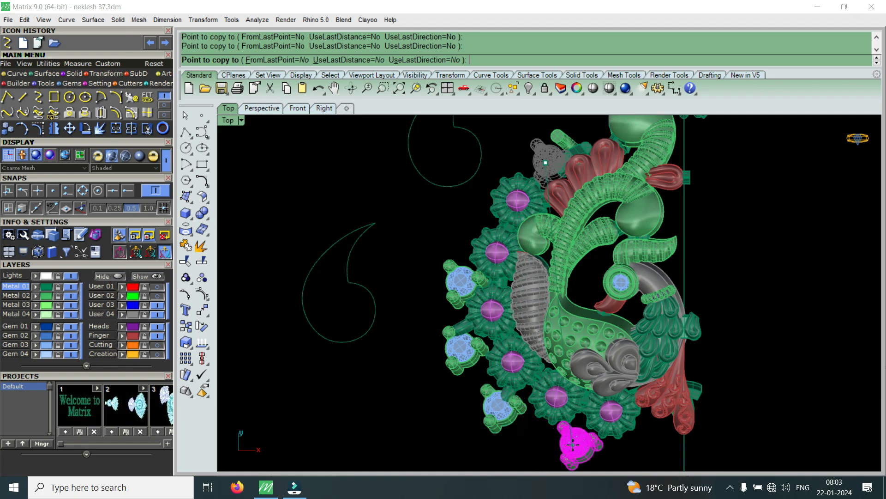
click(572, 445)
right_click(572, 444)
scroll(569, 445, down, 5)
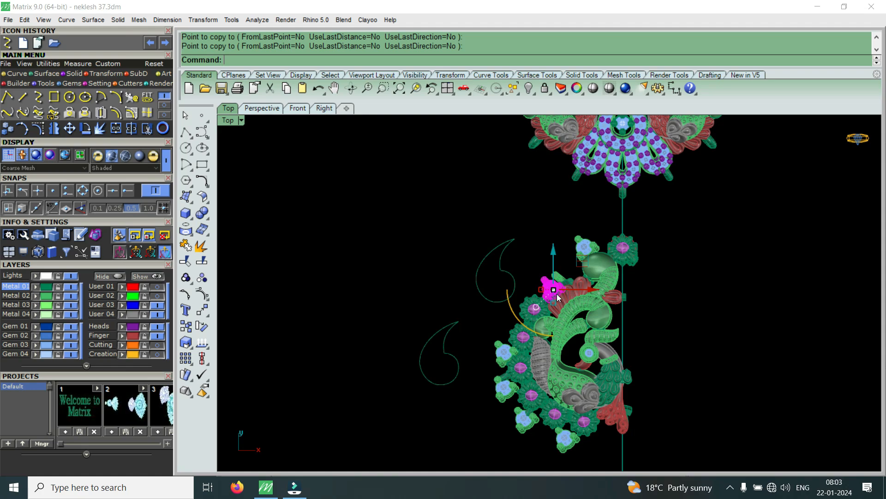
Move the original gem setting a short distance up and left, away from the red petals
scroll(557, 294, up, 4)
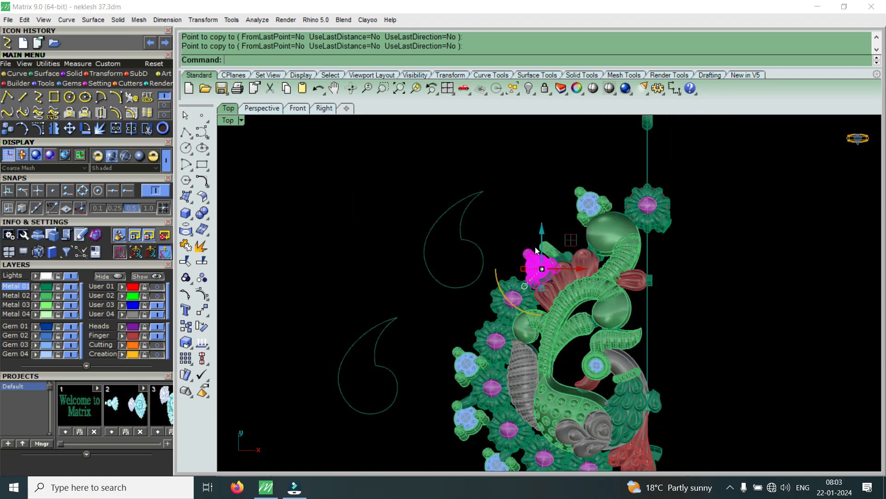
scroll(537, 251, down, 3)
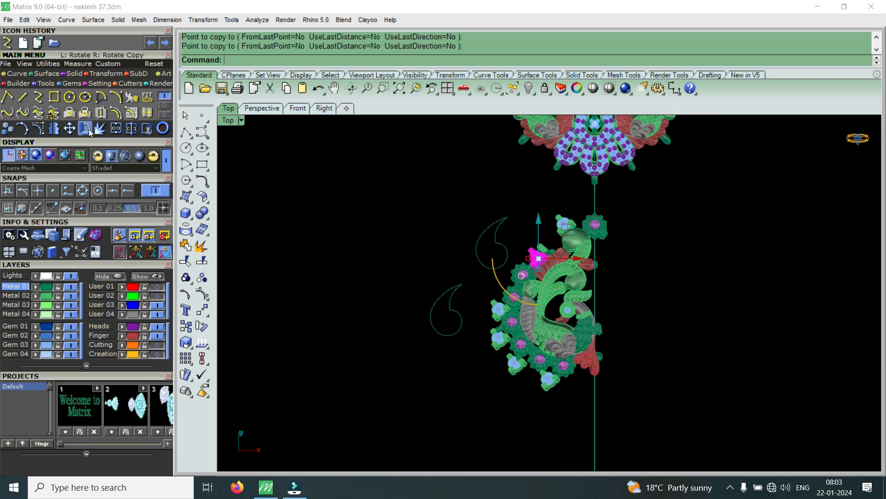
click(70, 128)
scroll(530, 247, up, 2)
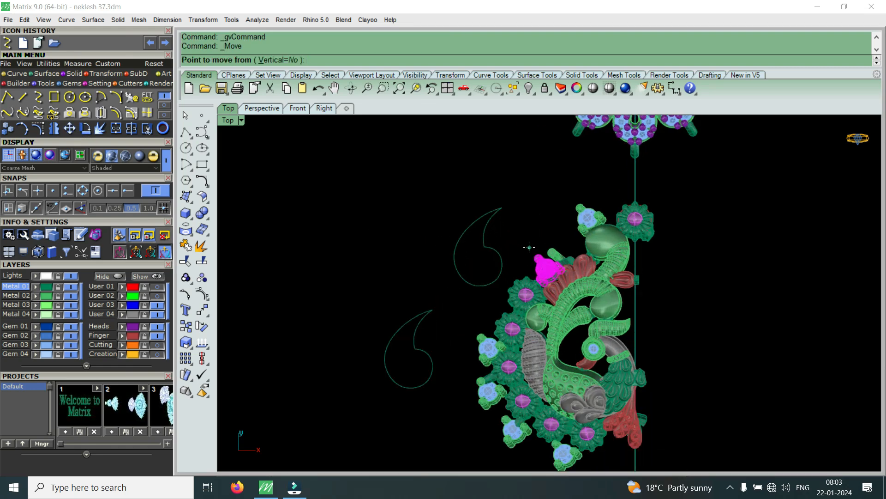
click(530, 248)
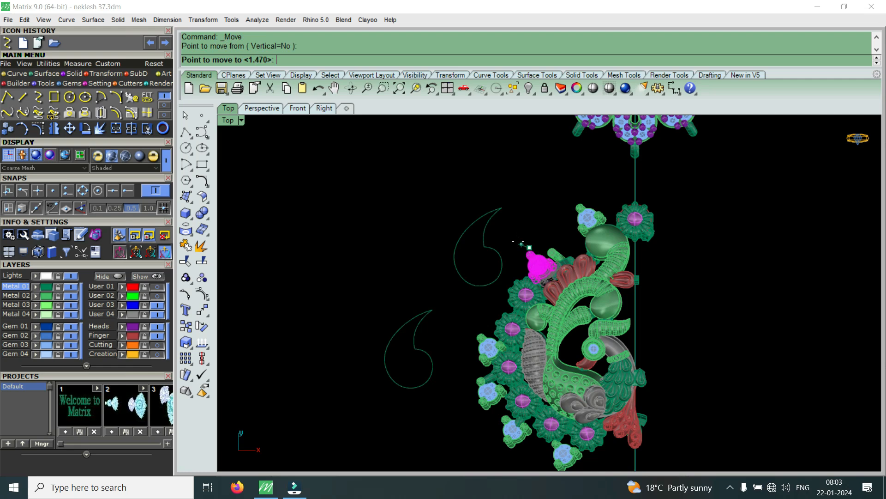
click(517, 240)
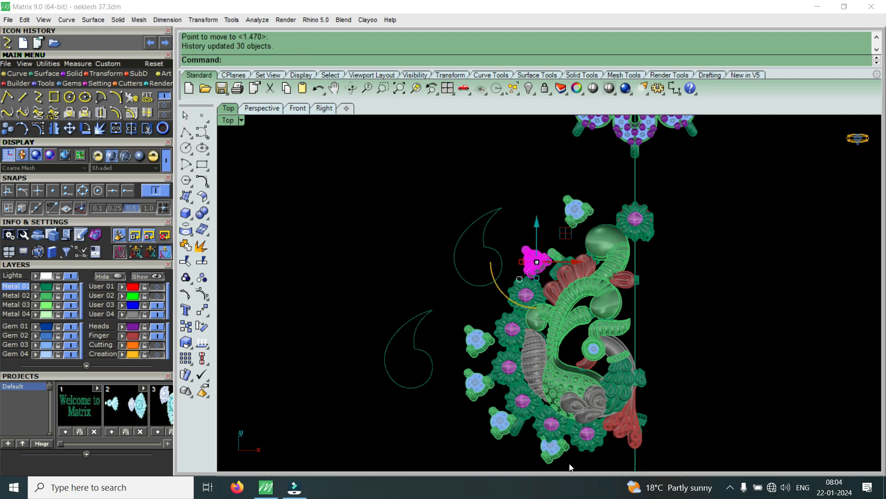
scroll(503, 284, up, 3)
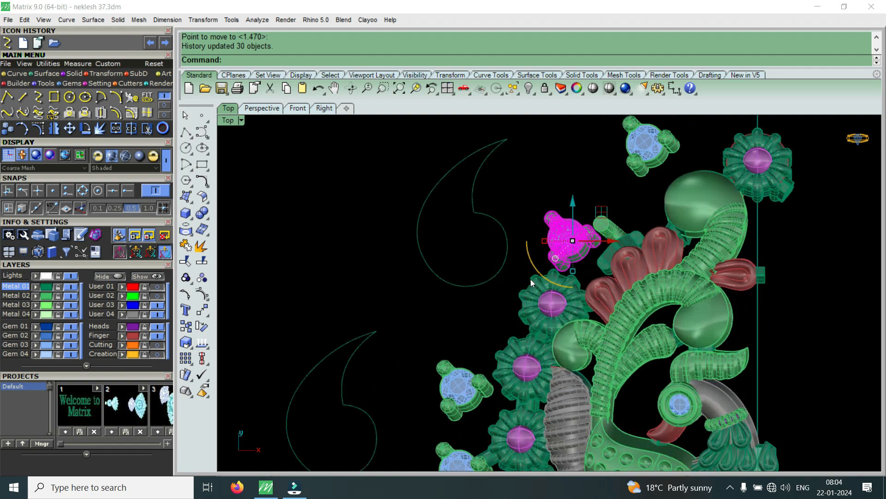
Rotate the original gem setting slightly clockwise about a point at its lower-left prong
click(85, 128)
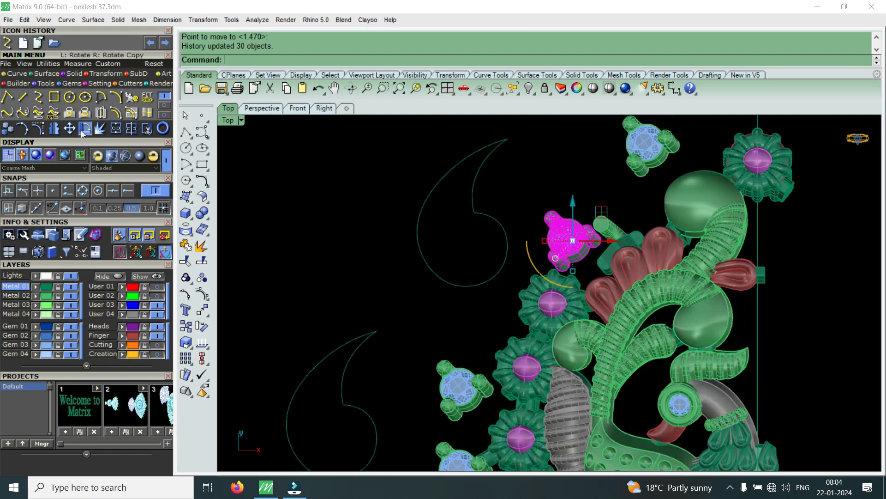
click(559, 256)
scroll(559, 256, down, 3)
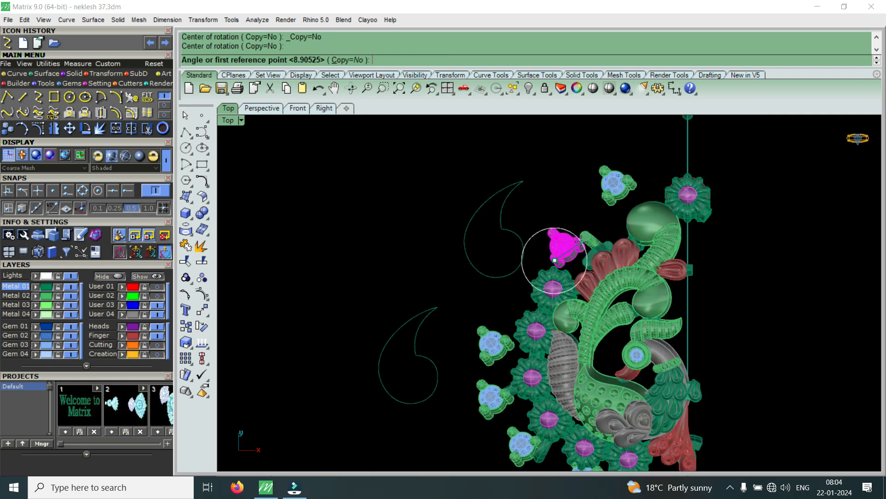
scroll(584, 240, up, 4)
click(593, 234)
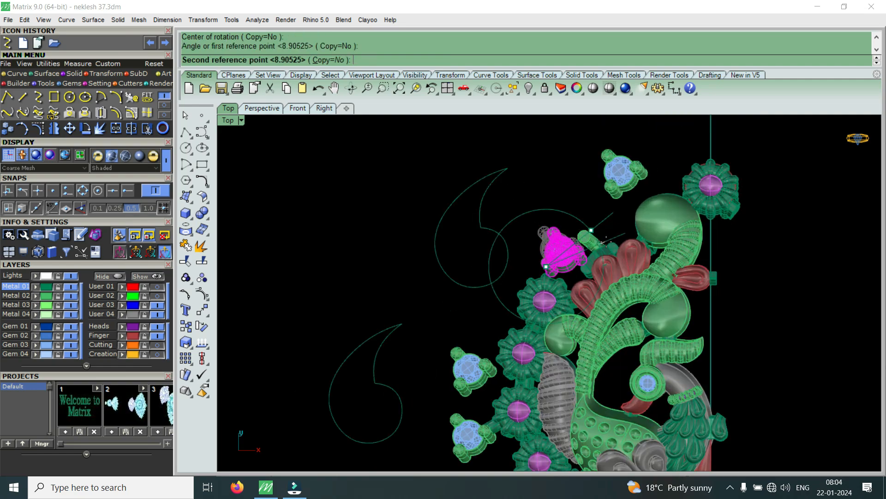
click(603, 246)
Lower the original gem setting slightly and rotate it clockwise until one prong points straight up
scroll(572, 262, down, 2)
scroll(522, 402, up, 2)
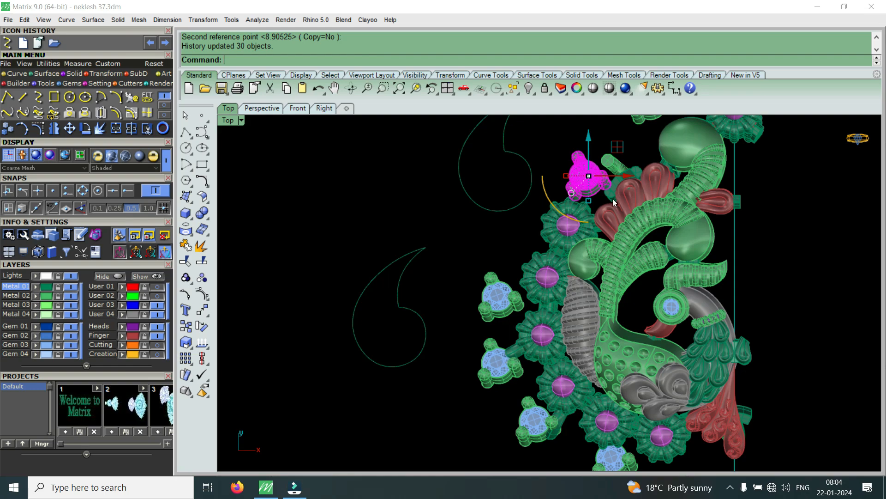
drag(589, 146, 596, 157)
drag(577, 229, 548, 239)
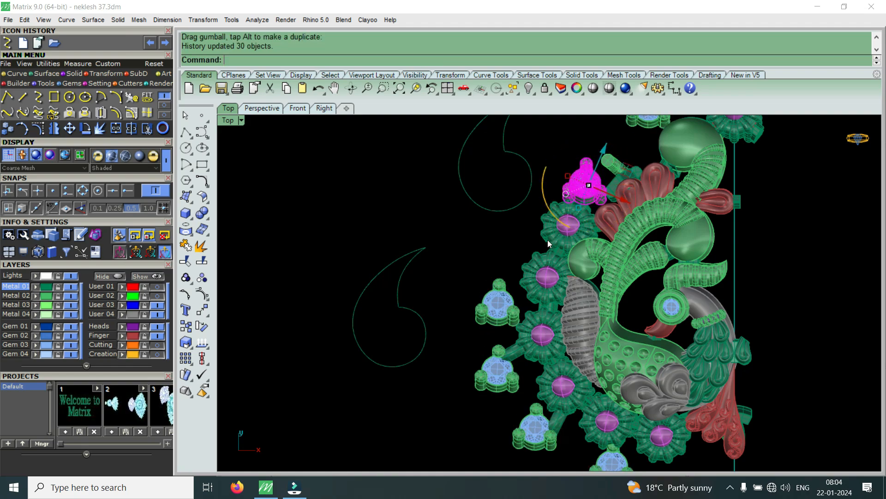
Move the original gem setting across the red petals and back out to the left, ending beside the upper paisley outline
scroll(552, 303, down, 3)
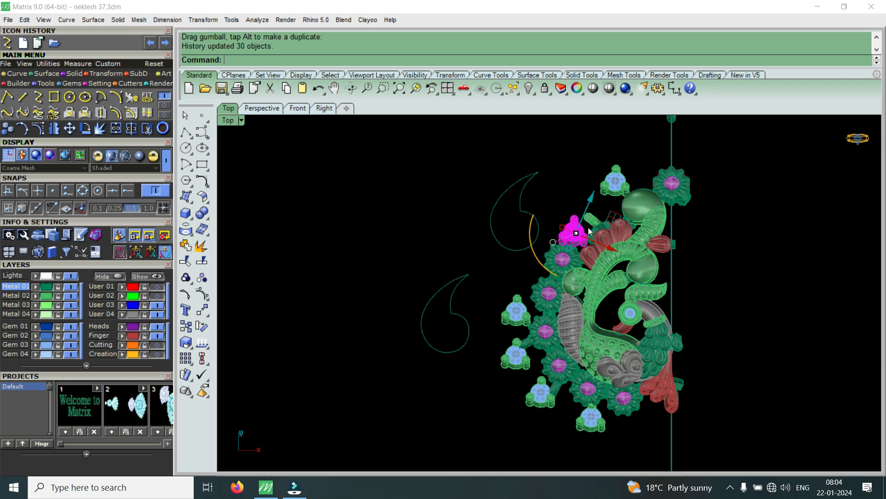
drag(617, 253, 585, 239)
drag(558, 184, 649, 228)
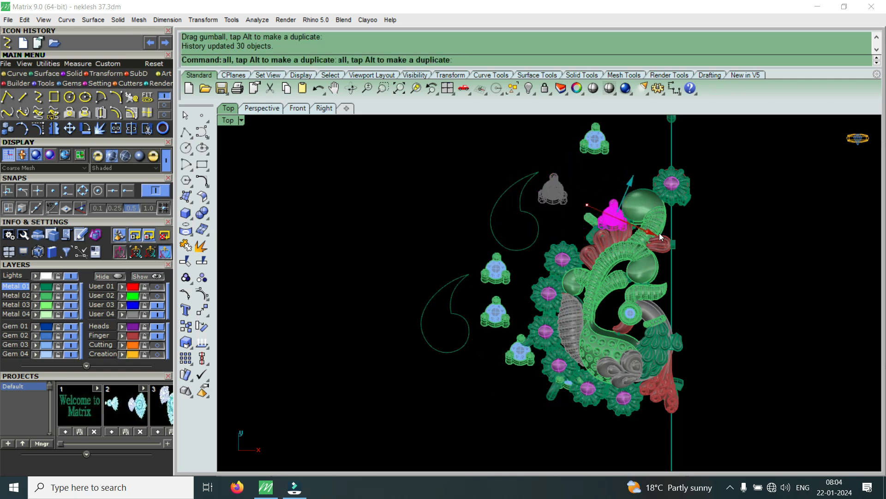
drag(602, 203, 596, 247)
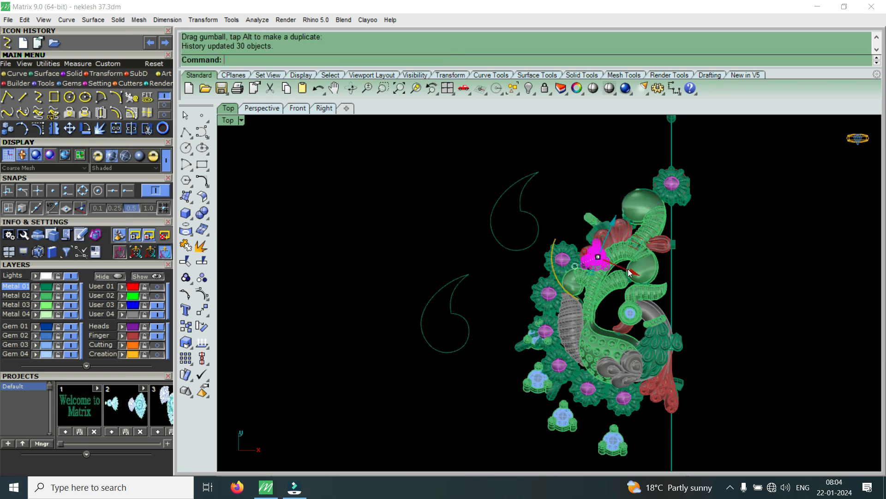
drag(633, 270, 563, 259)
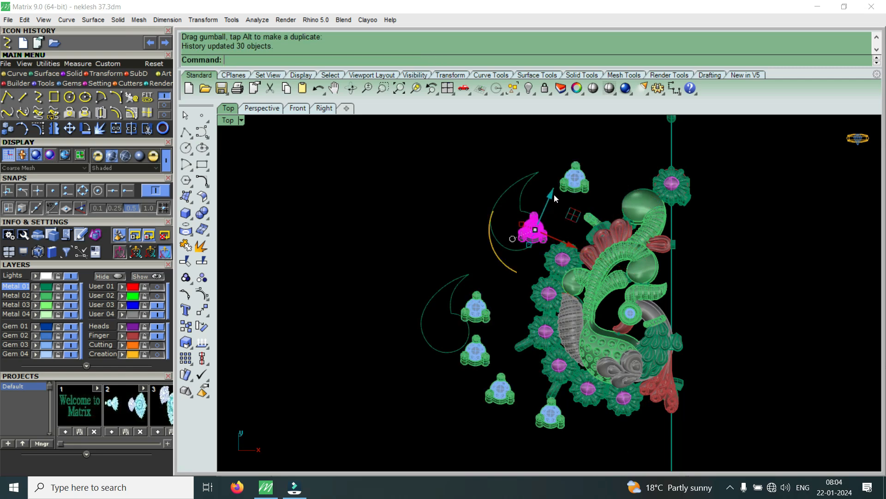
drag(554, 193, 595, 182)
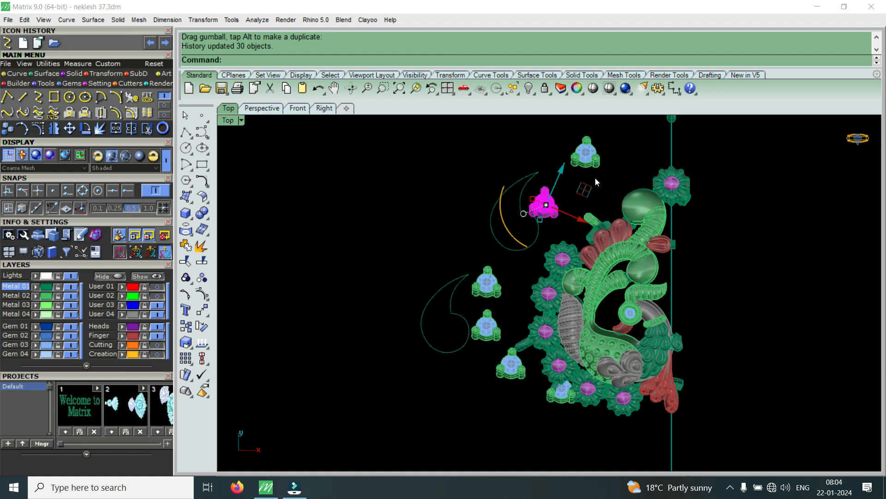
Delete the original gem setting, its three copies outside the left flowers and the copy above the red petals
key(Delete)
scroll(499, 333, up, 5)
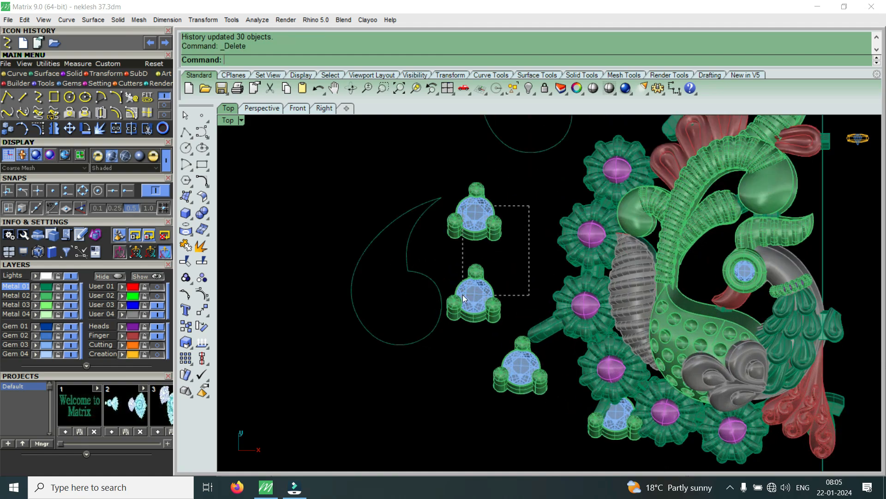
drag(462, 294, 462, 294)
key(Delete)
drag(562, 373, 496, 397)
key(Delete)
scroll(498, 390, down, 5)
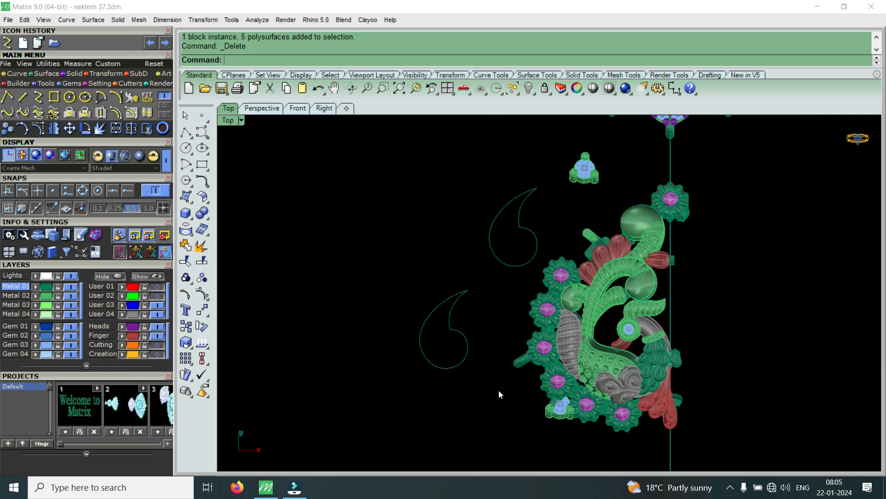
drag(599, 200, 544, 259)
key(Delete)
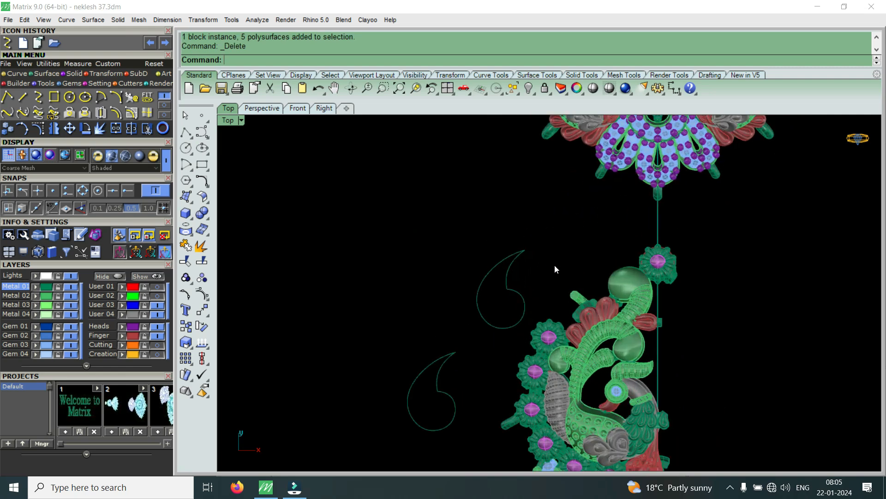
Delete the lower of the two paisley outlines left of the pendant
drag(480, 284, 478, 287)
drag(490, 356, 411, 402)
key(Delete)
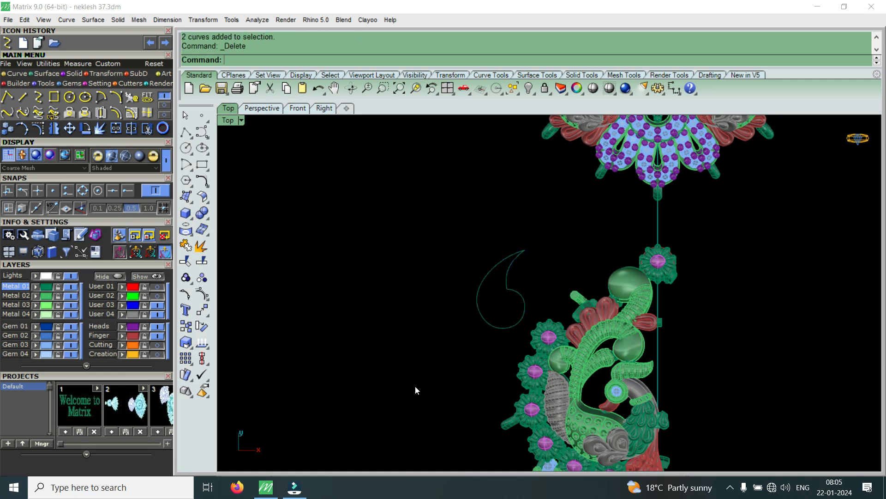
Rotate the remaining paisley outline about 28 degrees clockwise around its pointed tip
scroll(526, 295, up, 2)
drag(537, 281, 439, 332)
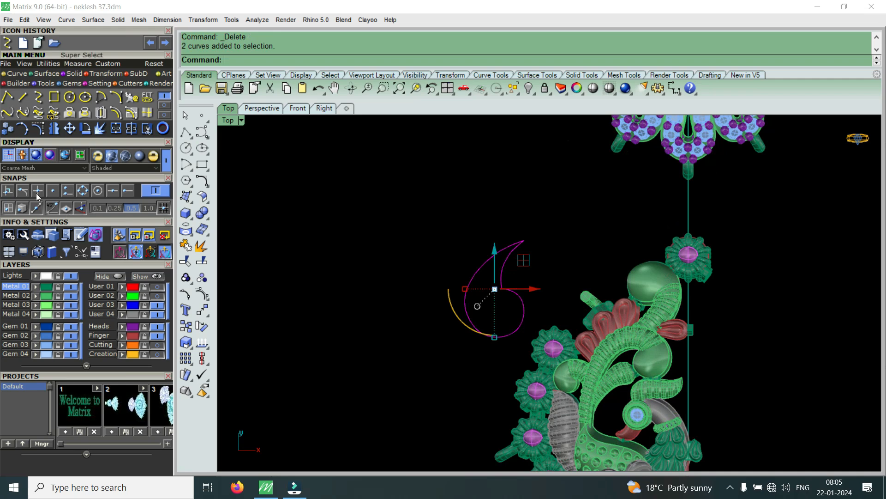
click(92, 130)
click(515, 243)
click(473, 331)
click(423, 313)
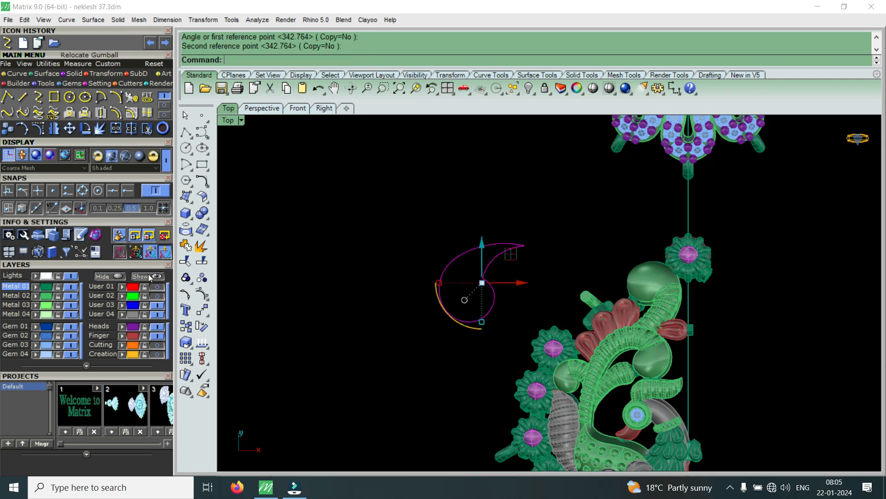
Move the paisley outline right to the red petals and rotate it about 45 degrees clockwise around its lower edge
drag(512, 285, 597, 289)
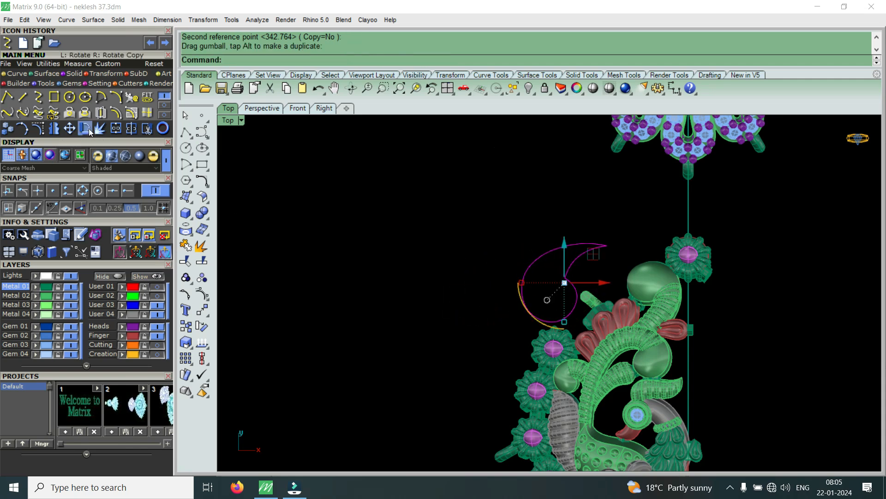
right_click(534, 320)
click(553, 320)
click(578, 251)
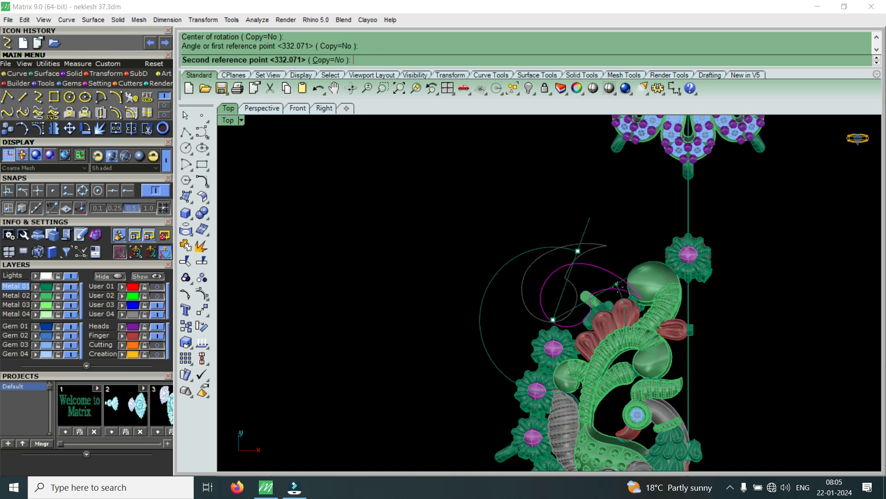
click(618, 290)
scroll(595, 271, down, 4)
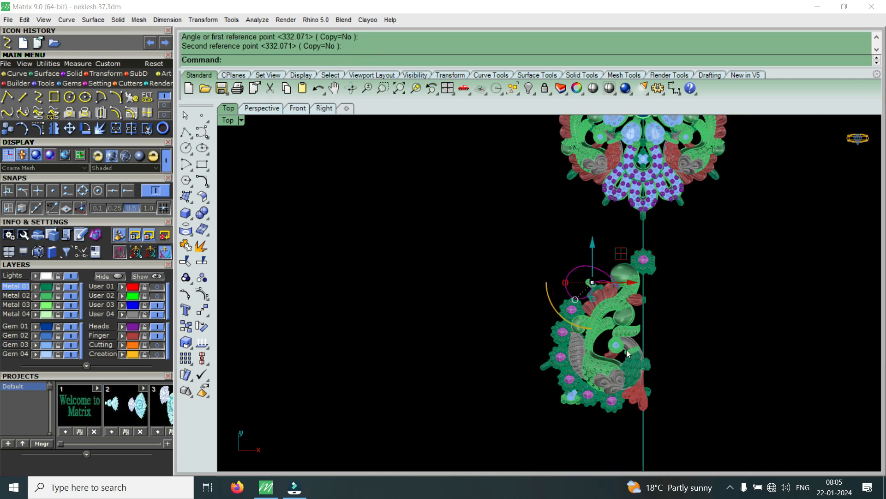
Delete the connector bar, the round prong and the angled cylinder beside the upper red petals
scroll(584, 294, up, 6)
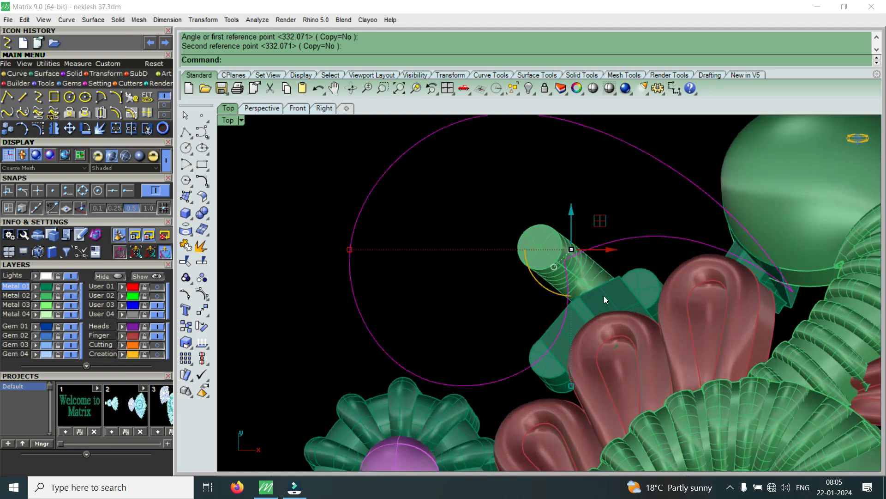
click(606, 299)
key(Delete)
click(548, 354)
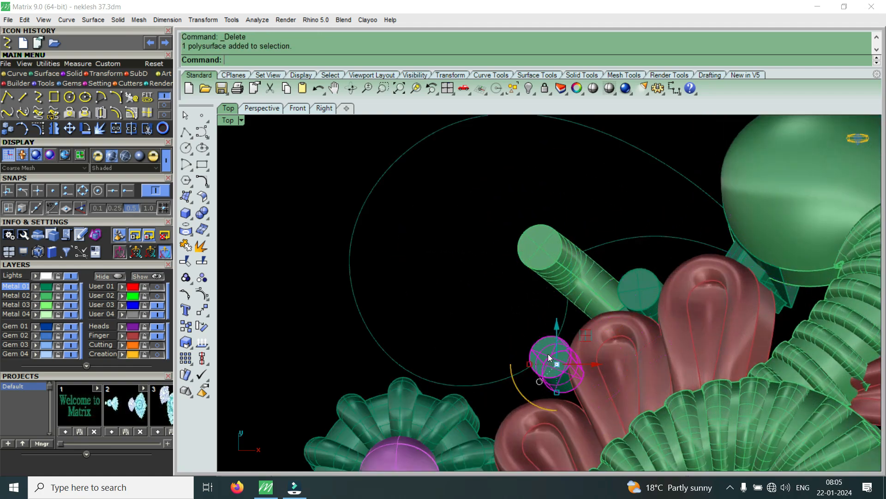
key(Delete)
click(553, 253)
key(Delete)
scroll(595, 240, down, 4)
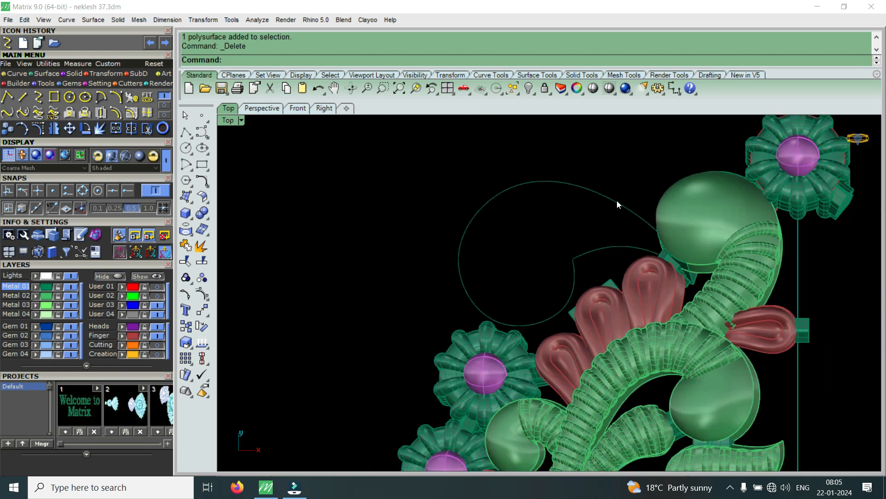
Rotate the paisley outline slightly counterclockwise so it follows the upper edge of the red petals
drag(575, 272, 569, 300)
scroll(561, 231, down, 5)
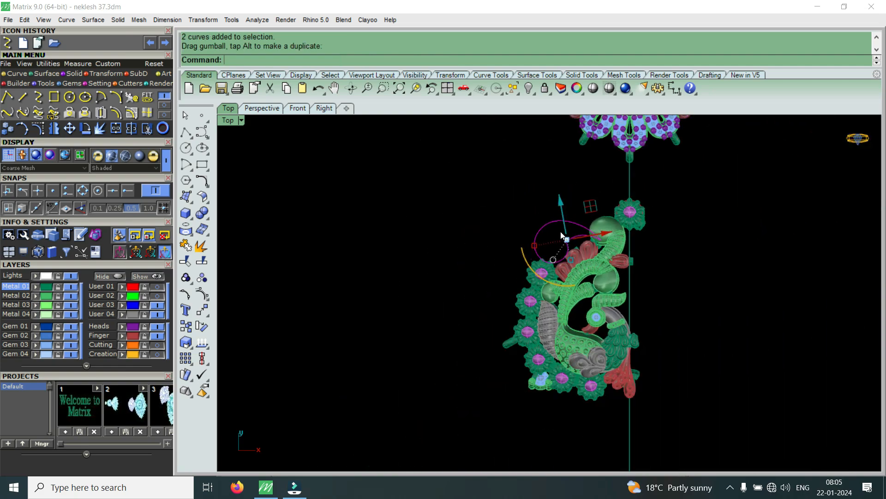
scroll(569, 240, up, 2)
scroll(554, 212, down, 2)
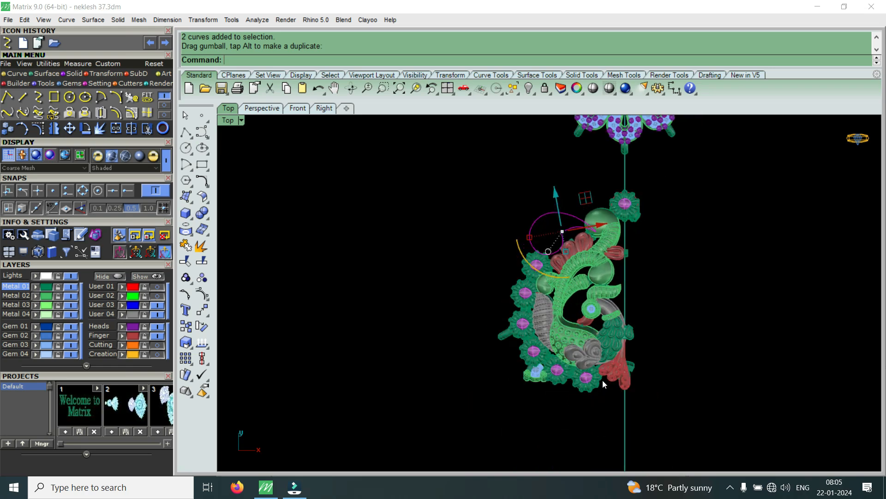
Copy the paisley outline to a spot just beneath the bottom flowers of the pendant
click(7, 129)
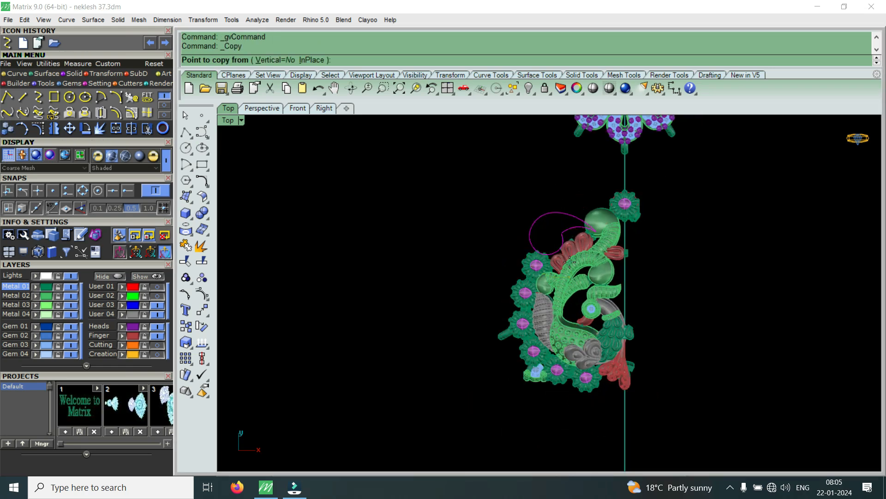
click(573, 231)
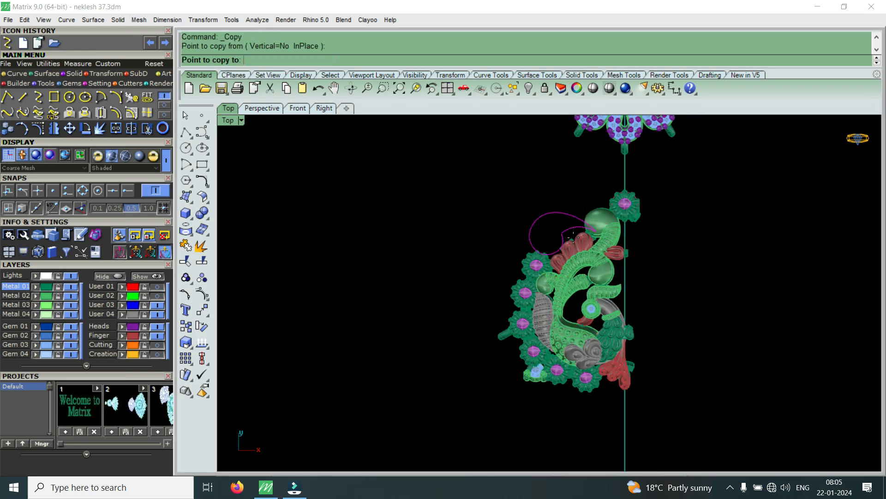
click(591, 396)
right_click(592, 398)
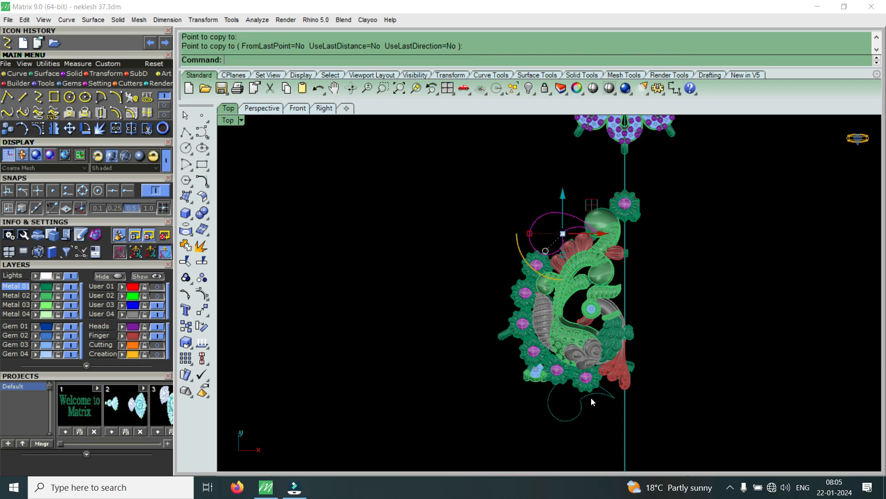
Rotate the copied paisley outline counterclockwise around its pointed tip until its rounded end hangs downward by the centre line
scroll(591, 398, up, 5)
drag(553, 416, 552, 417)
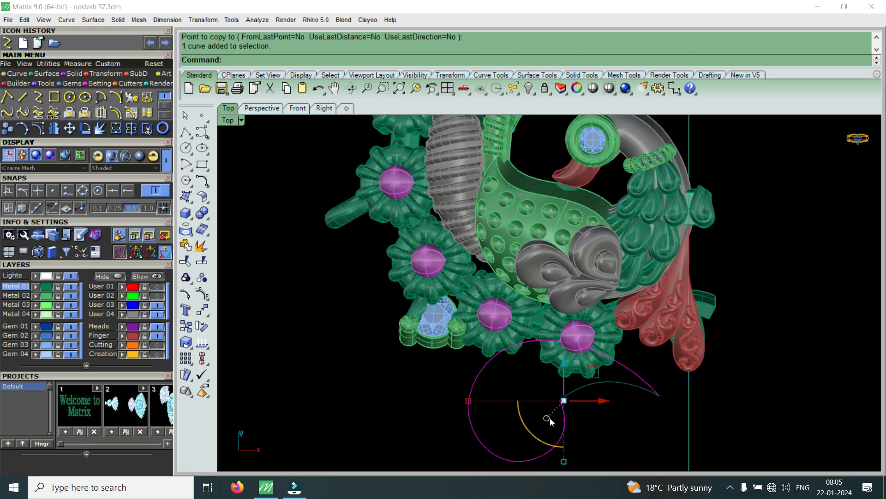
drag(615, 392, 568, 416)
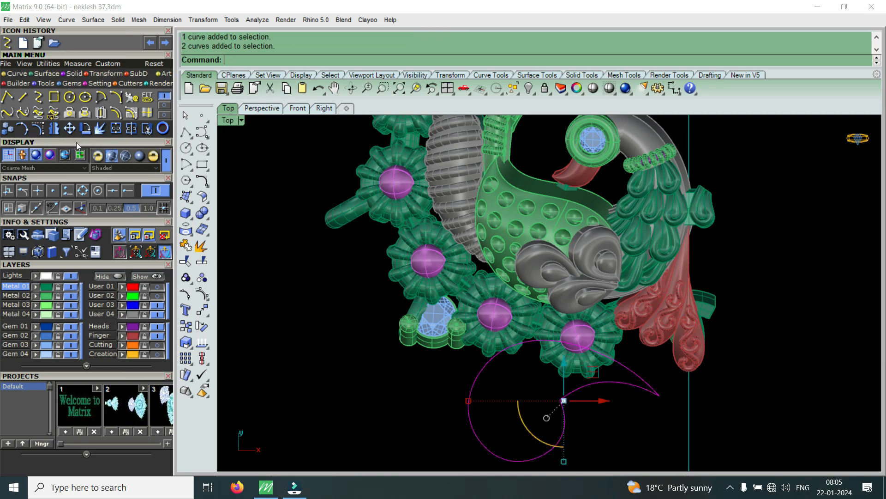
click(86, 127)
scroll(625, 323, down, 2)
scroll(632, 385, down, 2)
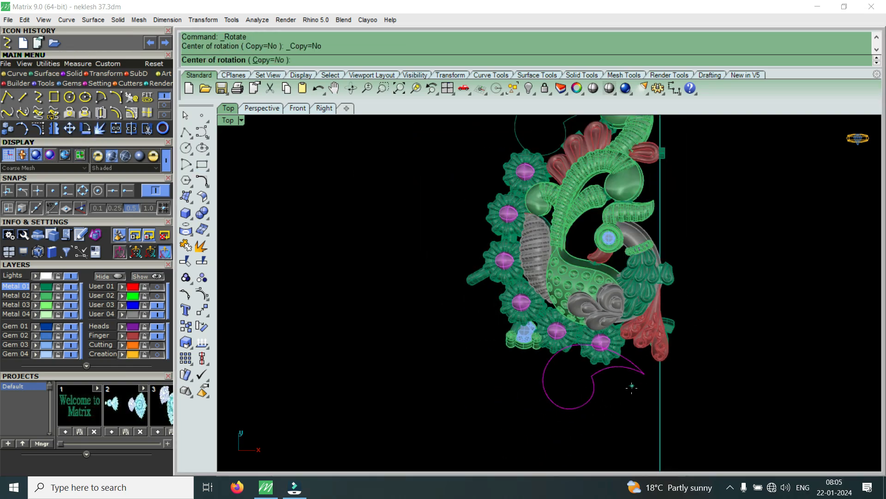
click(644, 372)
click(549, 404)
click(655, 432)
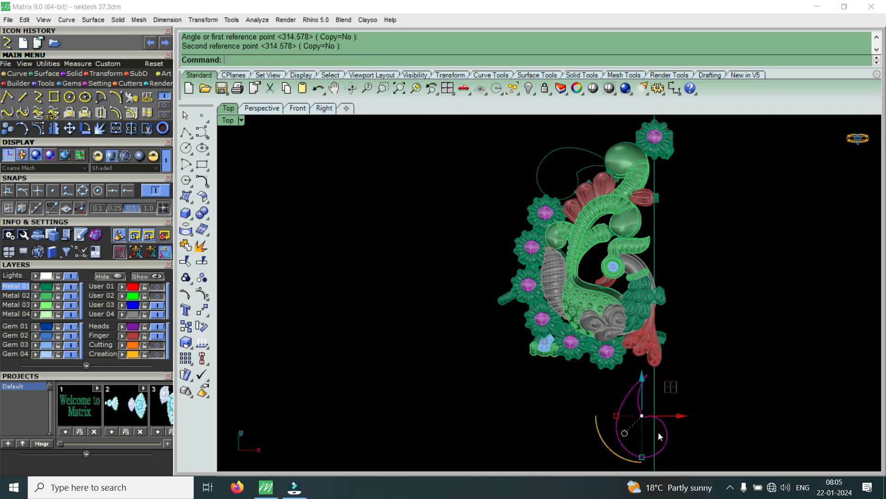
Move the hanging paisley outline up and slightly left so its tip reaches the lowest red petals
scroll(657, 432, up, 2)
drag(636, 372, 627, 334)
drag(670, 374, 648, 374)
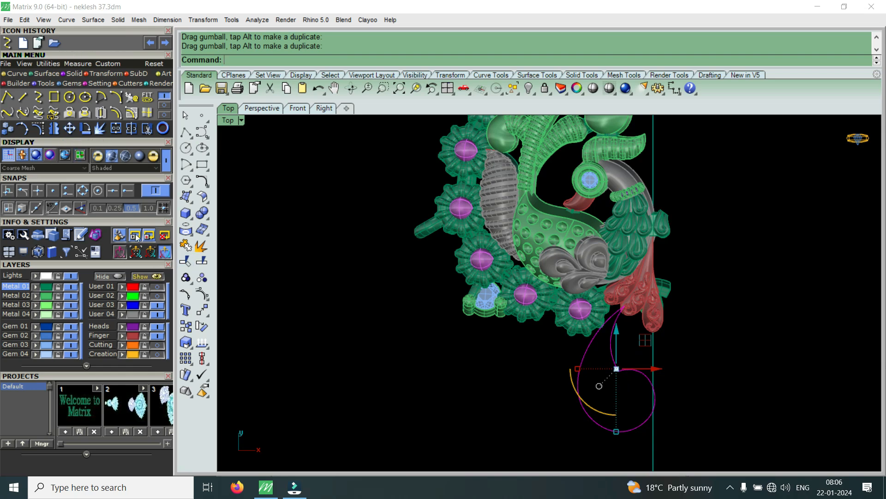
Mirror the hanging paisley outline across a steep line through its middle and delete the unmirrored one
click(54, 129)
click(606, 363)
click(615, 398)
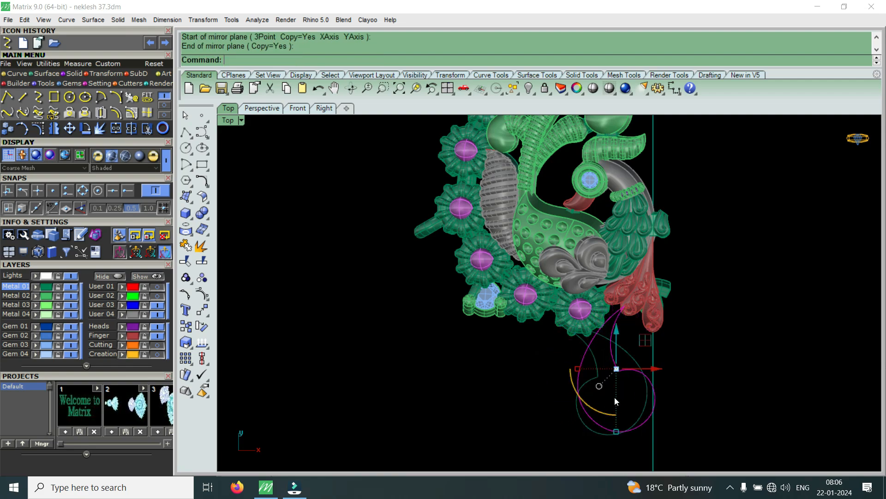
key(Delete)
scroll(638, 346, up, 2)
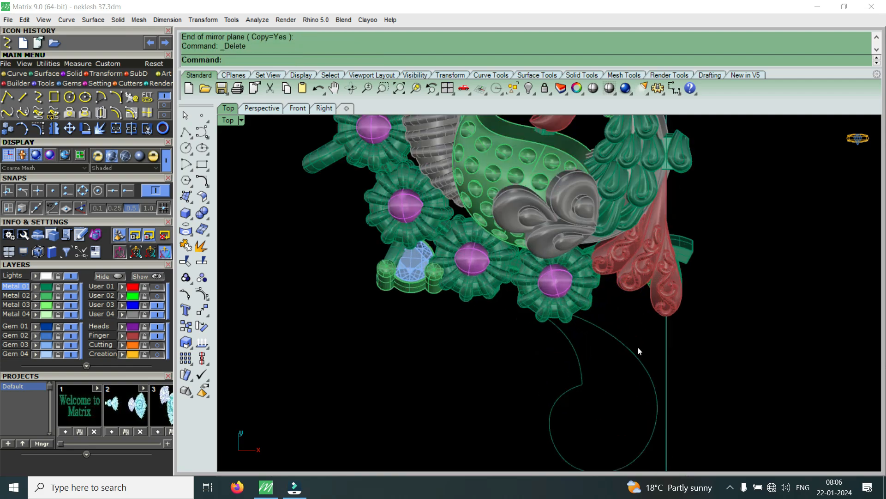
Rotate the mirrored paisley outline clockwise and move it up under the lowest red petals, against the centre line
drag(576, 414, 549, 443)
drag(608, 353, 645, 333)
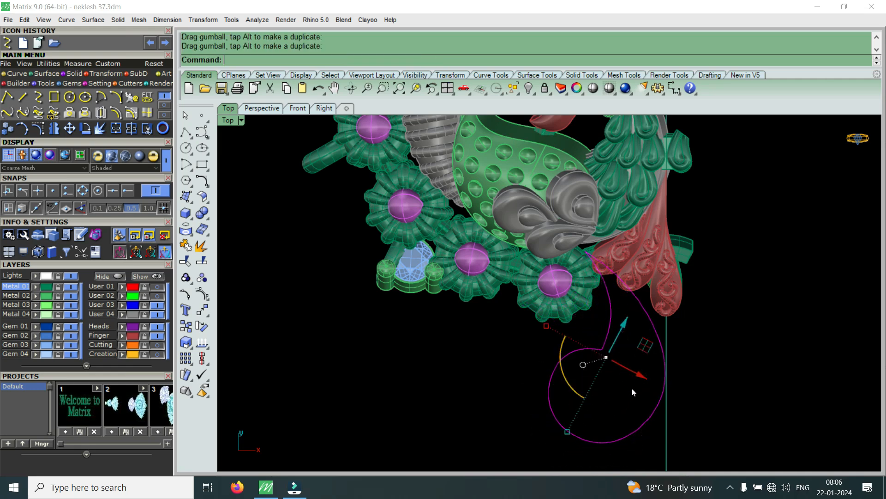
scroll(632, 393, down, 5)
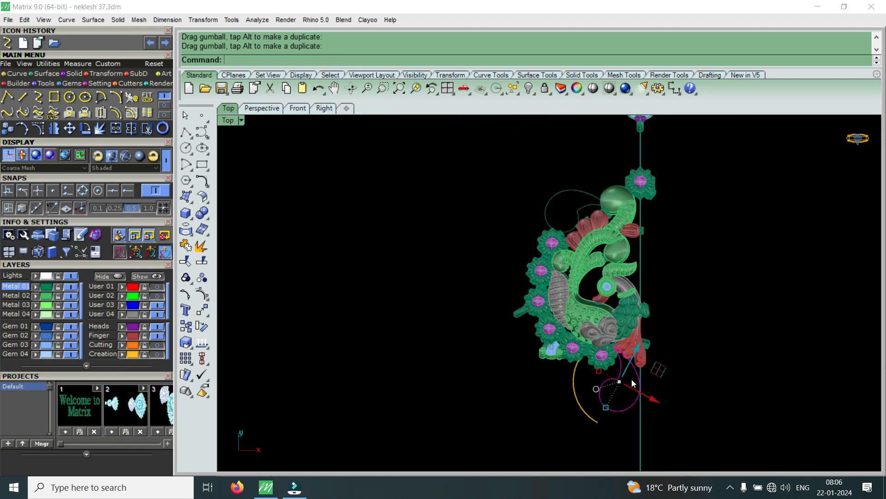
scroll(632, 381, up, 1)
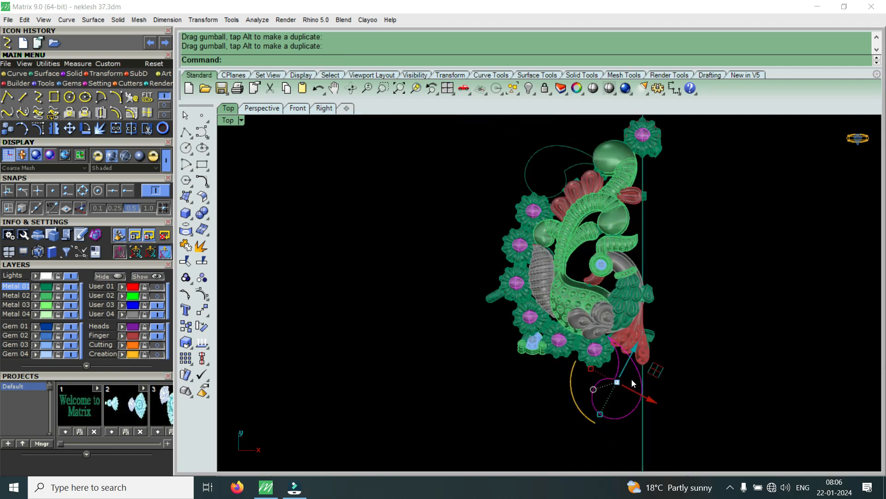
key(Escape)
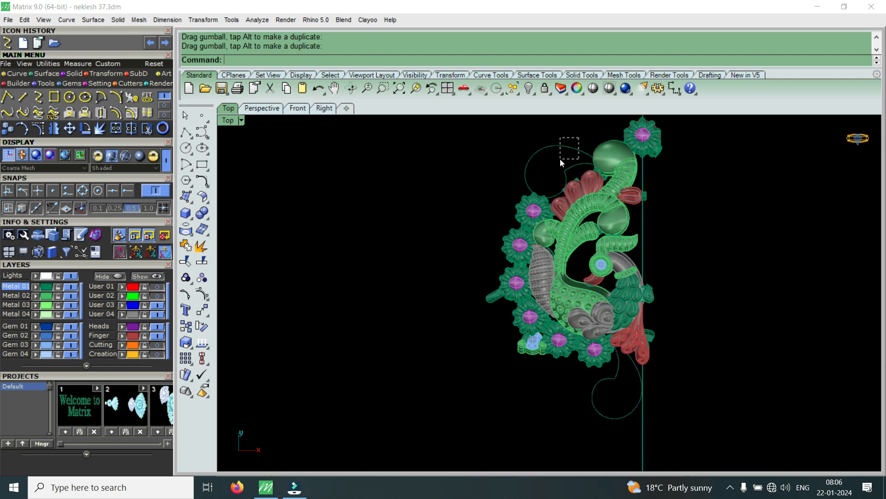
Try scaling the upper paisley outline down slightly from its middle, and undo that along with the lower outline's last move
drag(556, 165, 556, 165)
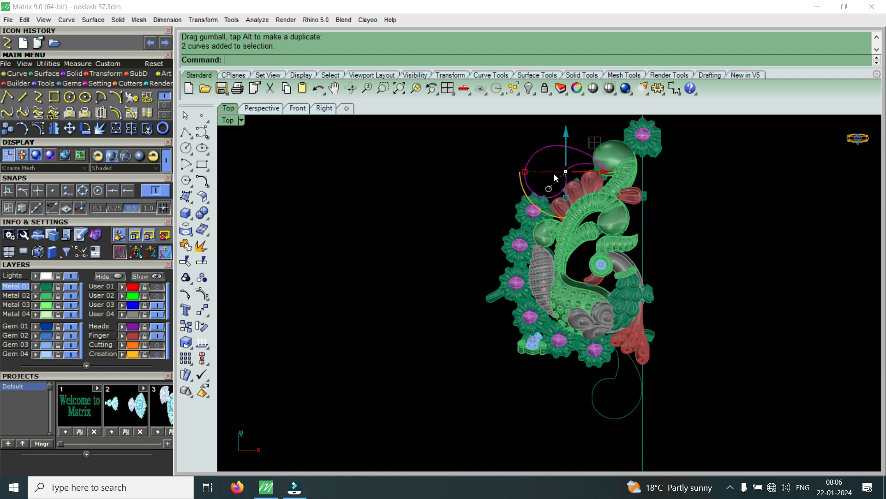
click(98, 76)
click(23, 98)
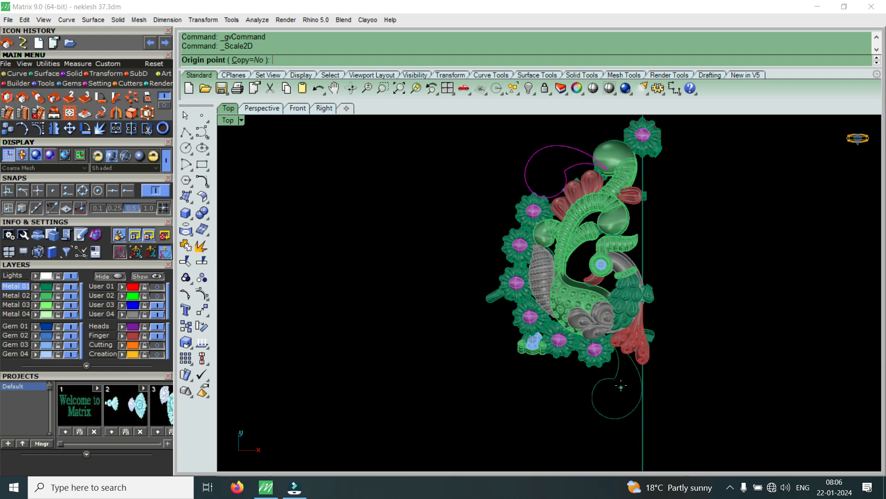
click(547, 173)
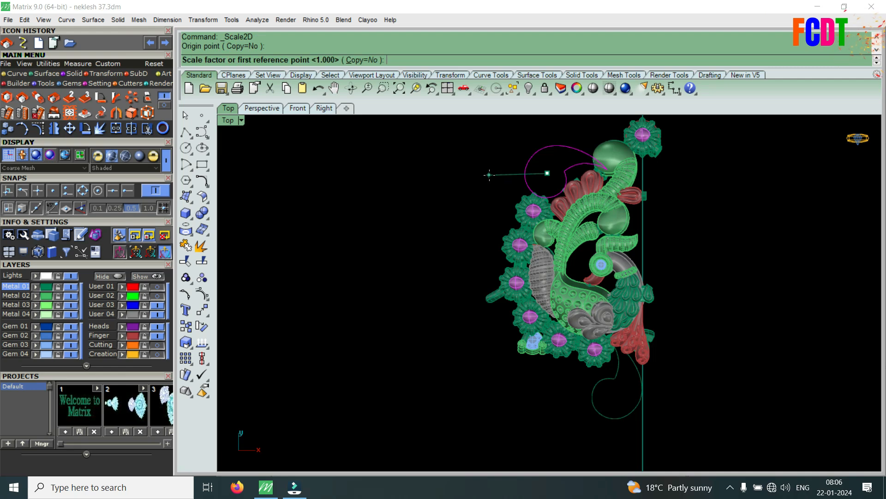
click(489, 174)
click(500, 173)
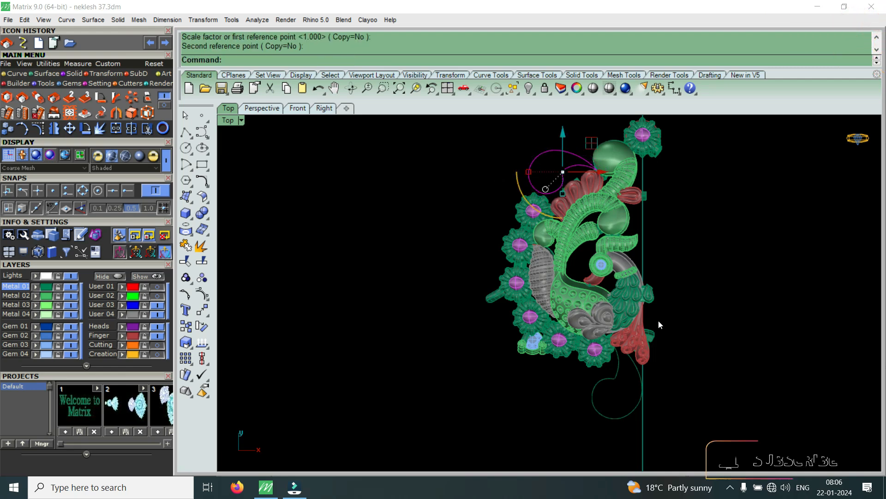
key(ctrl+z)
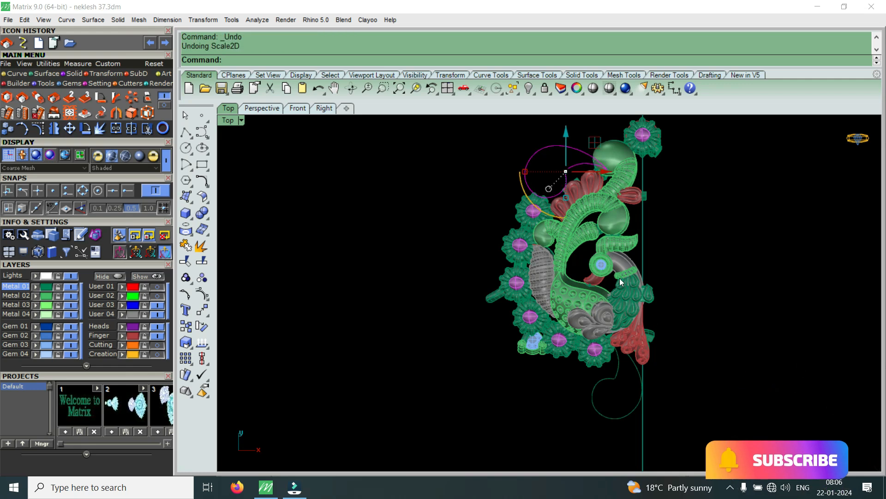
key(ctrl+z)
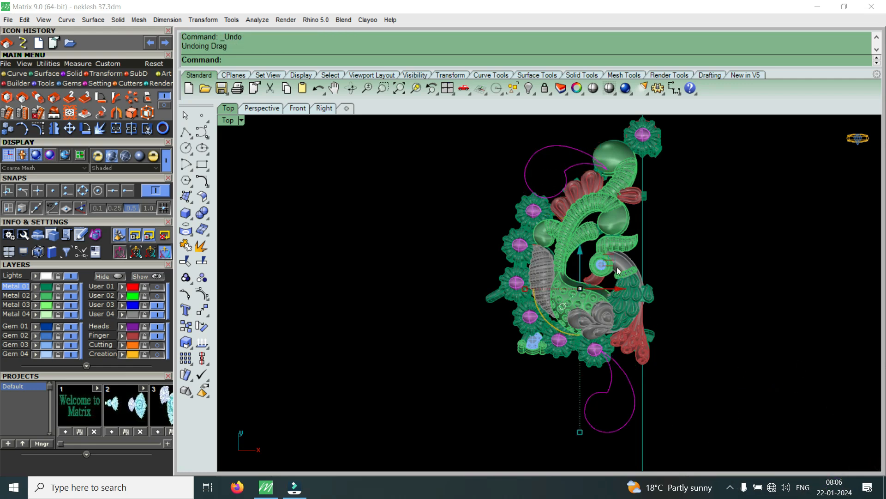
Rotate the upper paisley outline slightly counterclockwise around its pointed tip beside the top green ball
drag(572, 136, 539, 171)
click(85, 129)
click(606, 168)
click(453, 222)
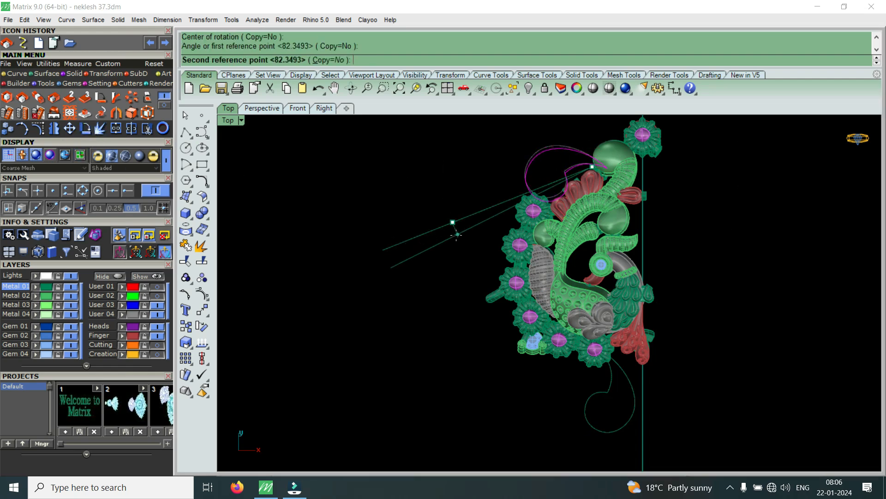
click(457, 236)
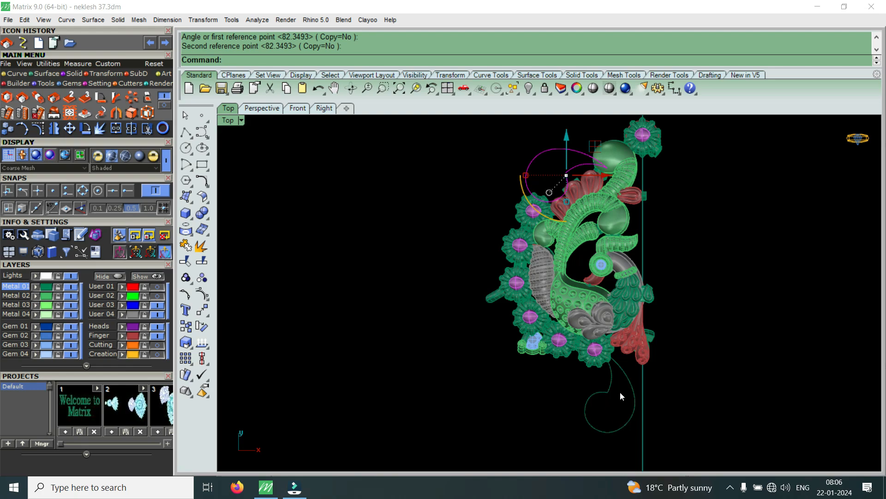
Delete both paisley outlines, the one below the red petals and the one above the peacock
drag(602, 403, 589, 413)
key(Delete)
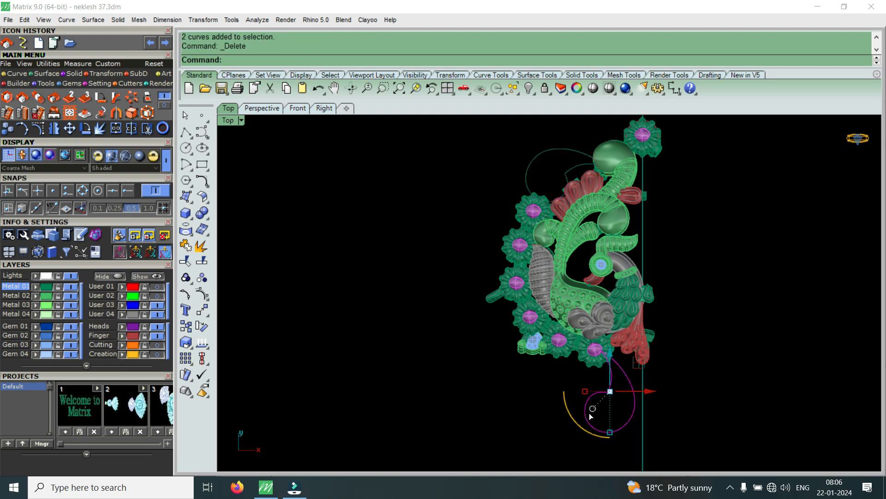
scroll(576, 156, up, 5)
drag(604, 131, 572, 182)
scroll(683, 264, down, 4)
scroll(451, 221, up, 2)
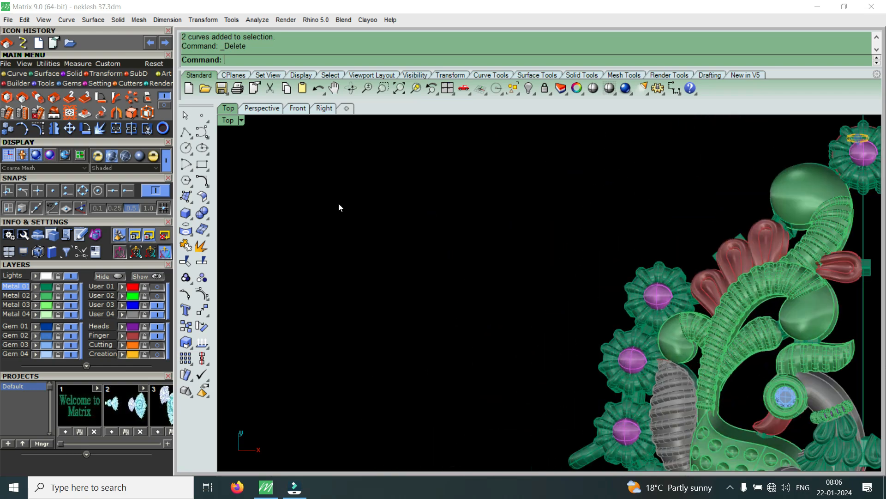
Draw an open S-shaped interpolated curve in the empty area left of the pendant, rising from lower left to upper right
click(23, 43)
click(446, 266)
click(477, 248)
click(503, 193)
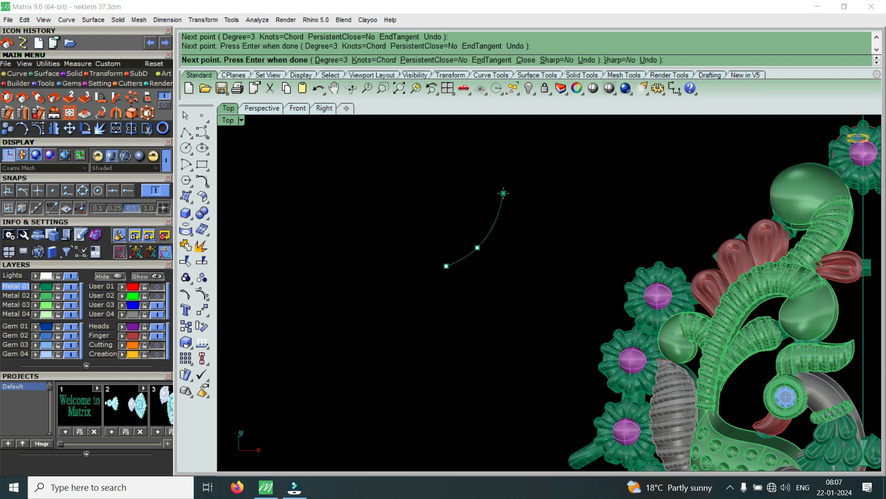
click(519, 145)
scroll(531, 141, down, 4)
scroll(548, 136, up, 4)
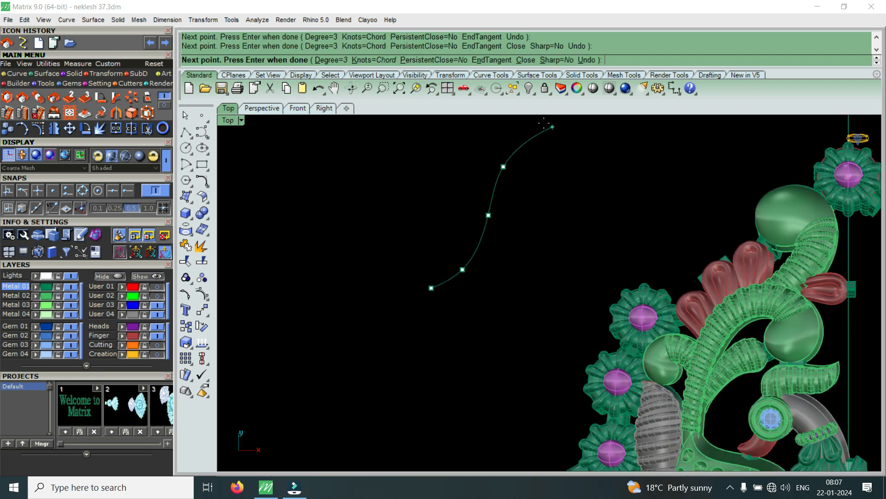
click(539, 126)
scroll(544, 161, down, 3)
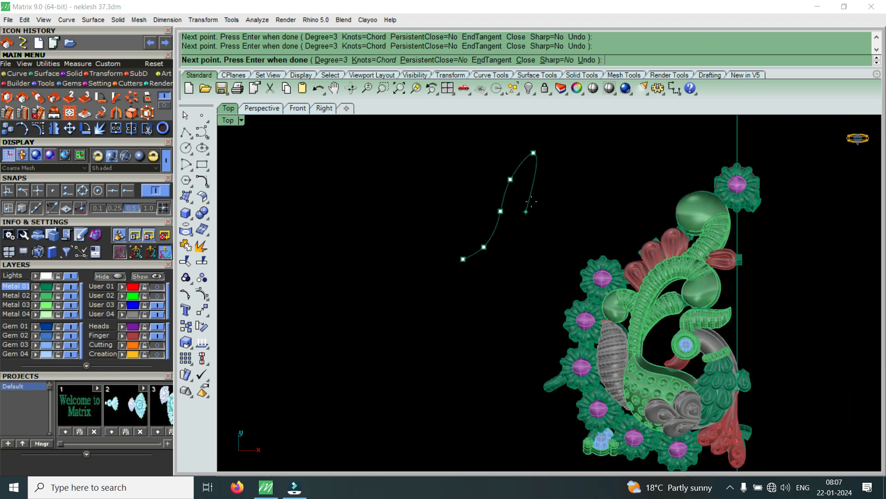
click(551, 179)
right_click(548, 197)
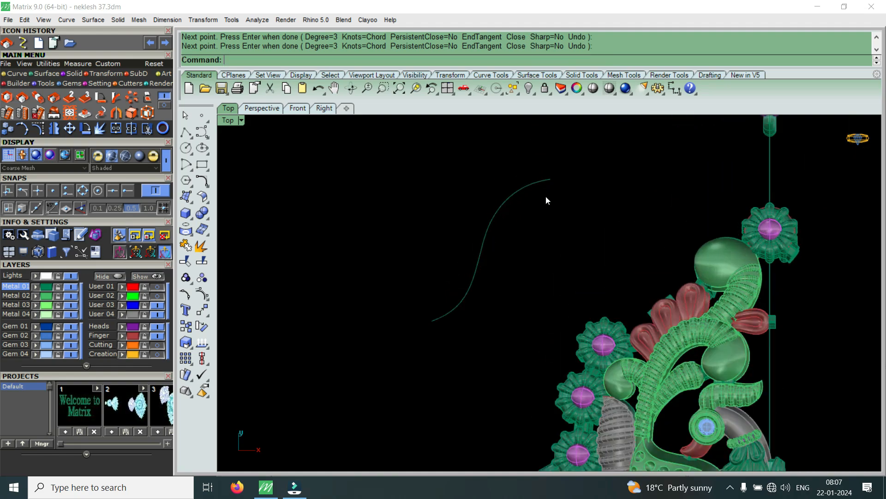
Draw a second curve from the S-curve's lower end, bulging right and up to its upper end, to close a leaf shape
right_click(517, 283)
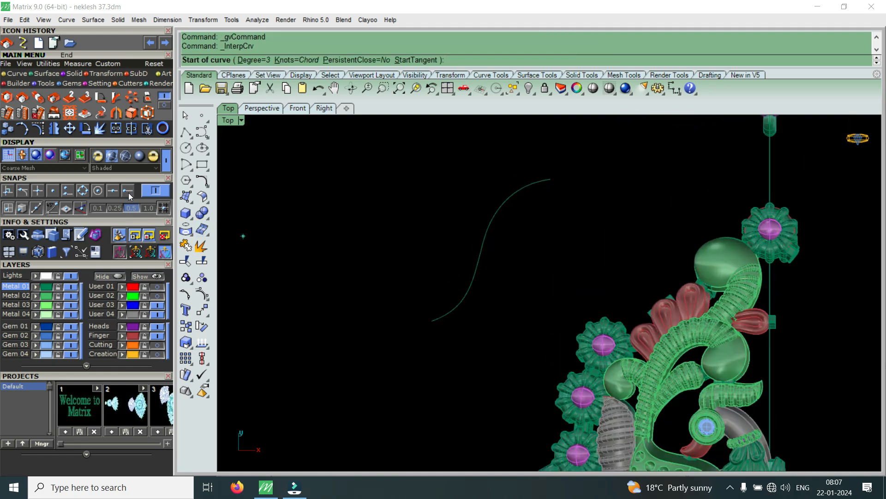
click(432, 320)
click(477, 333)
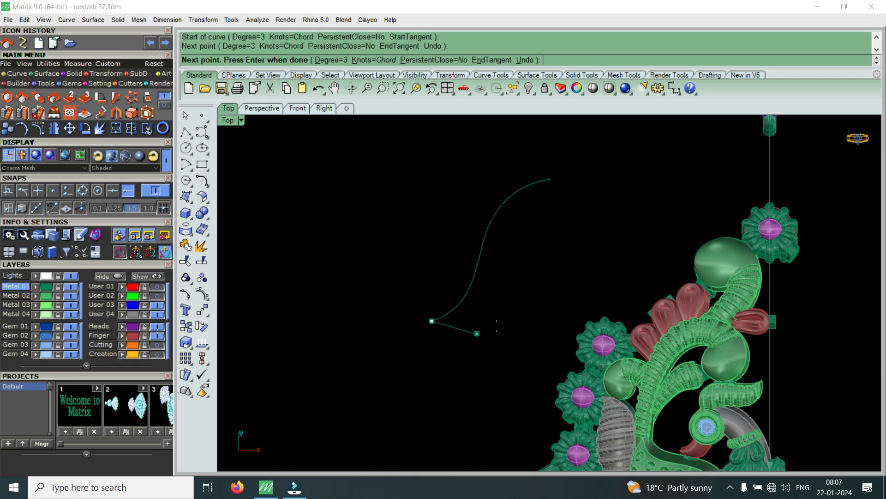
click(537, 287)
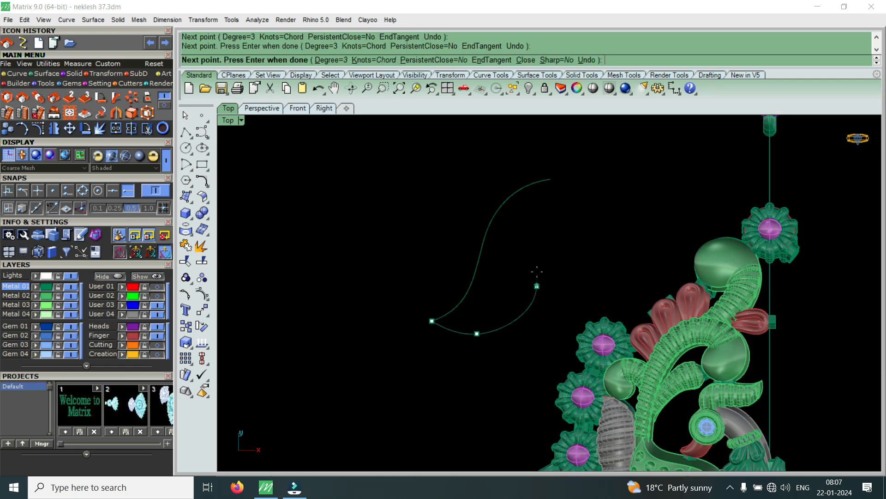
click(542, 230)
click(553, 185)
key(Return)
Move the two leaf curves right to the peacock half and rotate them clockwise until the leaf lies nearly horizontal above the flowers
drag(591, 226, 463, 267)
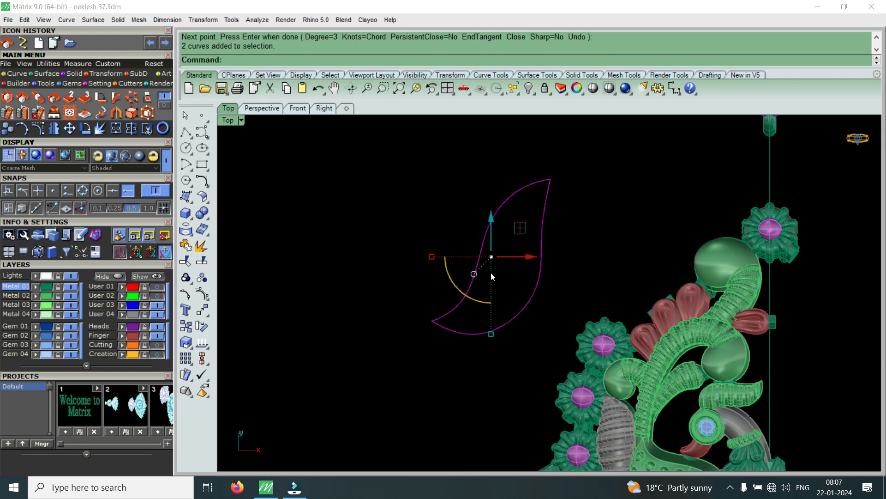
drag(528, 256, 620, 279)
click(85, 127)
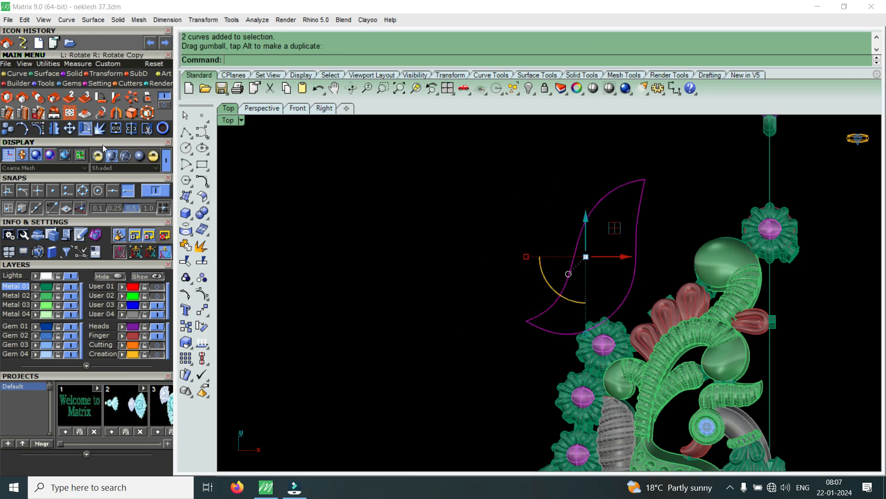
click(583, 297)
click(631, 214)
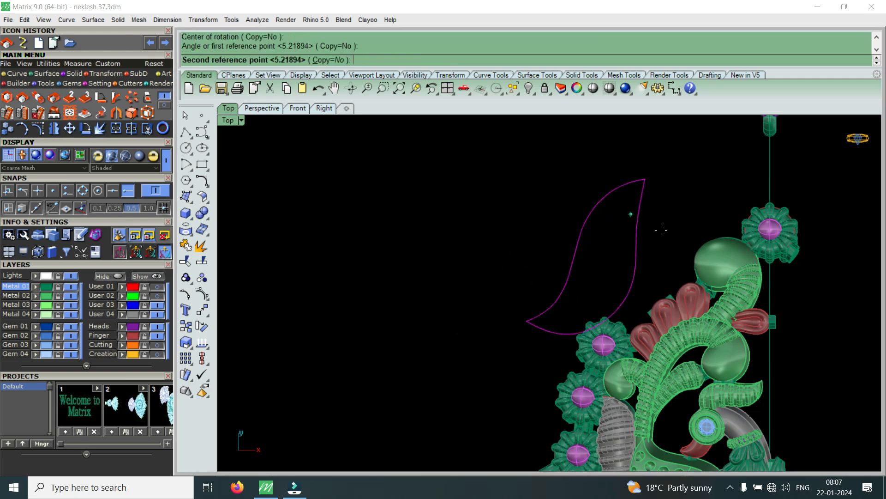
click(687, 256)
Shift the leaf outline slightly up and right so its tip reaches the top green ball
scroll(545, 223, down, 3)
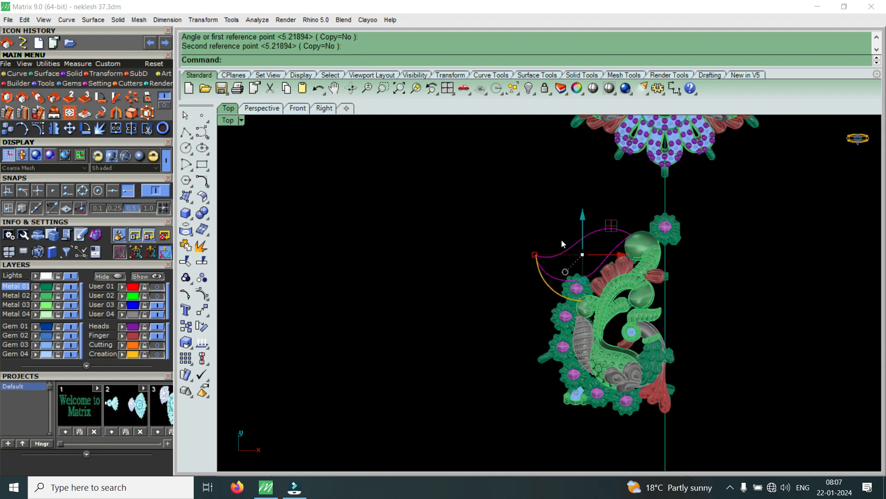
scroll(546, 223, up, 2)
drag(595, 220, 602, 215)
drag(621, 254, 634, 255)
scroll(569, 233, down, 2)
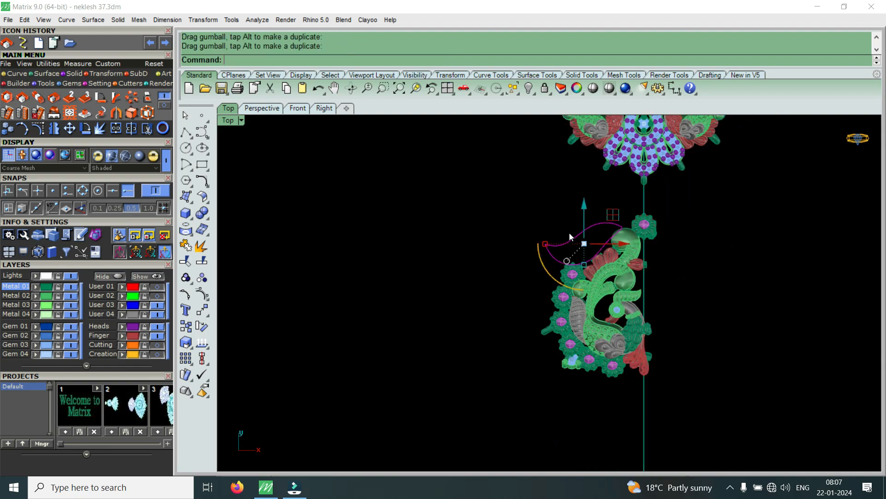
Copy the leaf outline below the lowest red petals, with its tip on the centre line
click(6, 129)
click(584, 241)
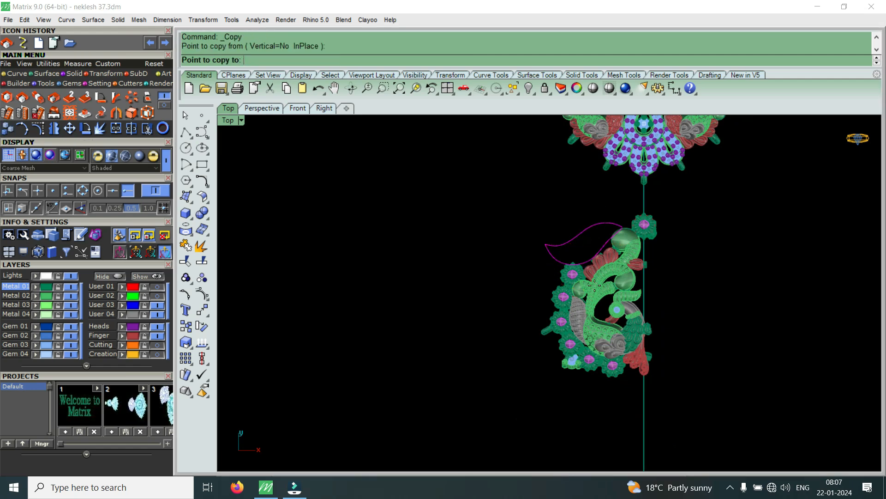
click(605, 393)
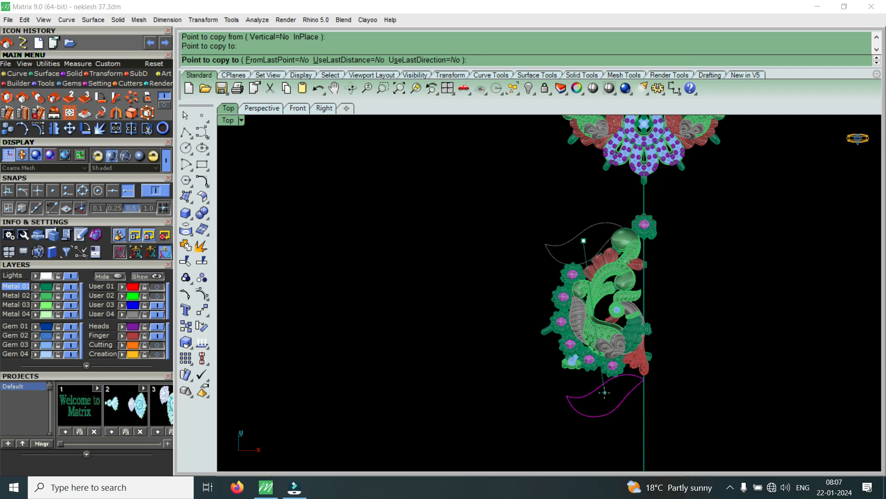
right_click(600, 393)
Rotate the copied leaf outline counterclockwise around its tip on the centre line until it hangs straight down
drag(615, 397, 566, 425)
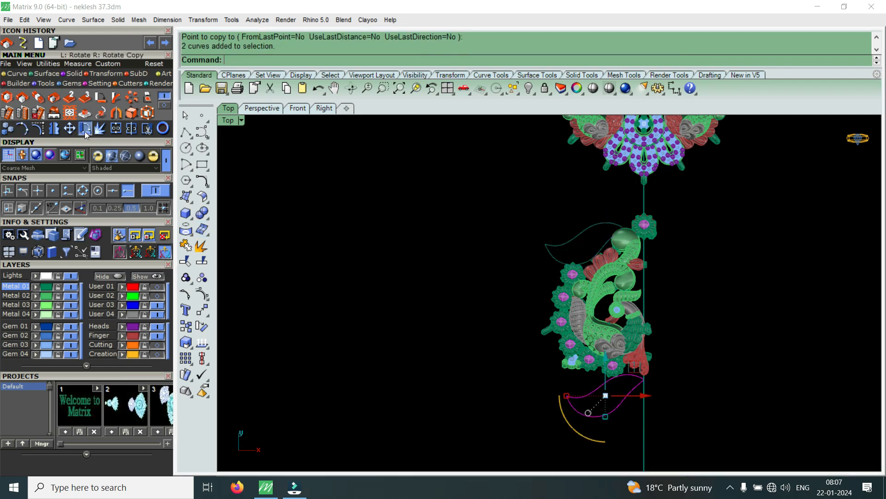
click(86, 130)
click(645, 379)
click(591, 420)
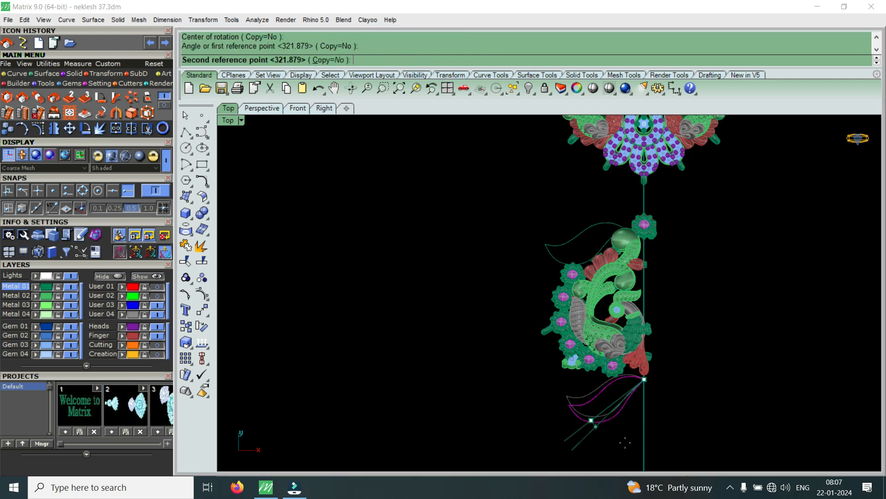
click(663, 426)
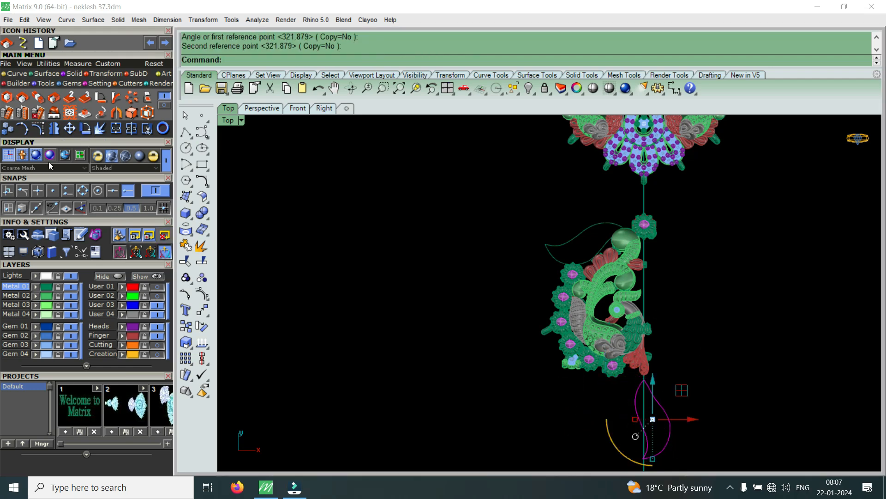
Move the hanging leaf outline up and left so its tip tucks under the red petals
click(68, 132)
scroll(663, 402, up, 3)
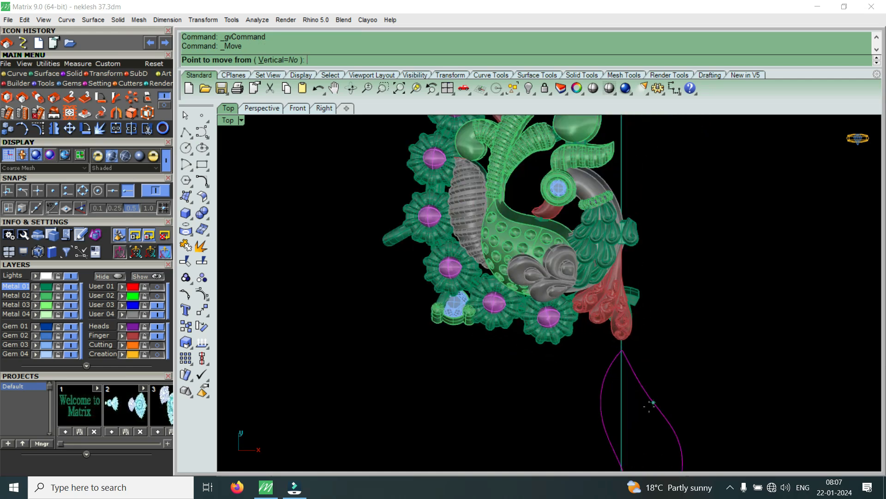
click(650, 406)
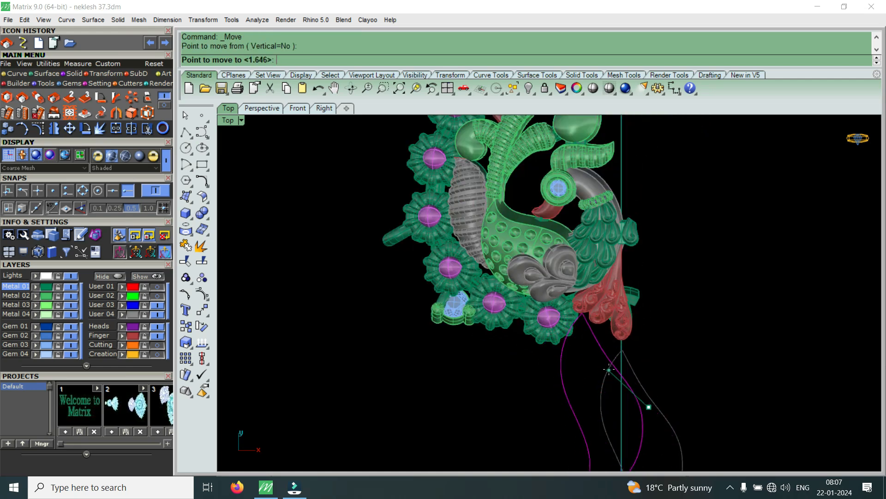
click(609, 370)
Rotate the hanging leaf outline clockwise around its upper tip until its bulging side meets the centre line
key(r)
click(588, 333)
scroll(588, 333, down, 5)
click(627, 400)
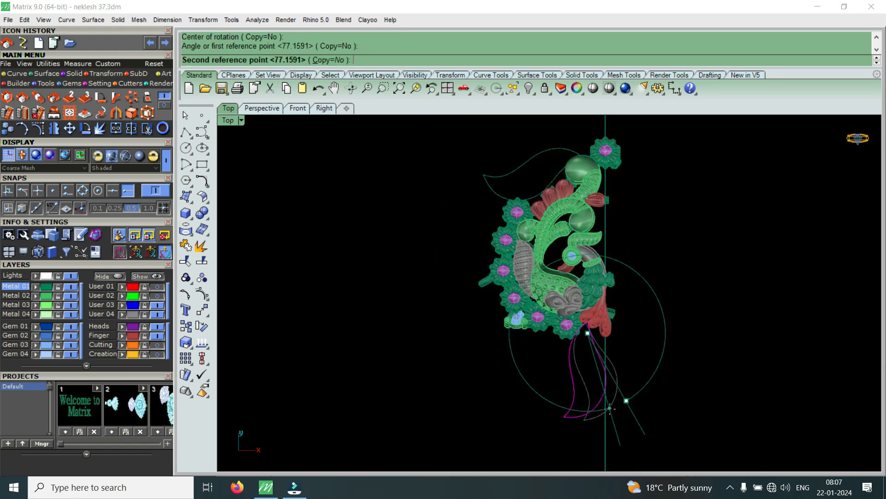
click(610, 408)
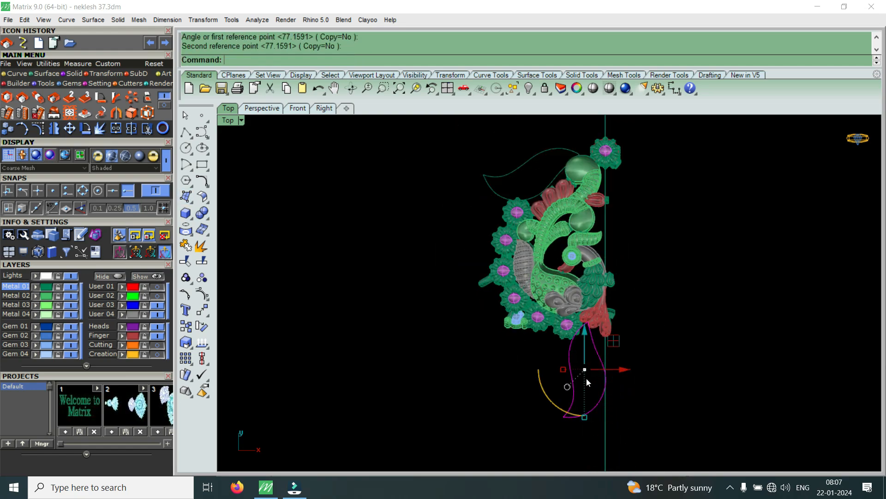
Scale the upper leaf outline down slightly in 2D around its middle and undo the scaling
click(481, 186)
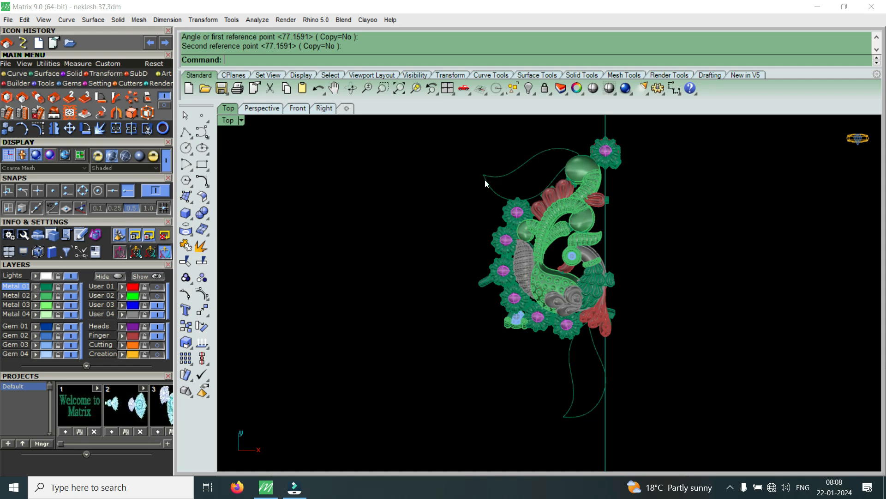
drag(473, 193, 468, 196)
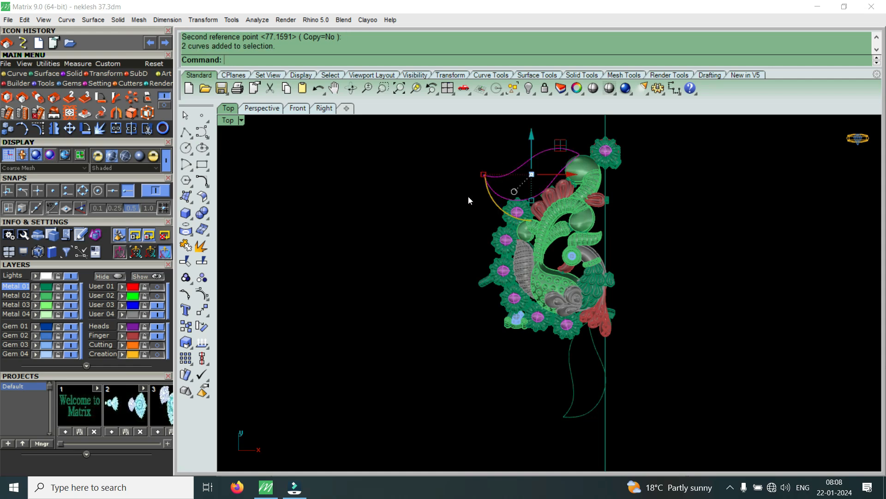
click(25, 99)
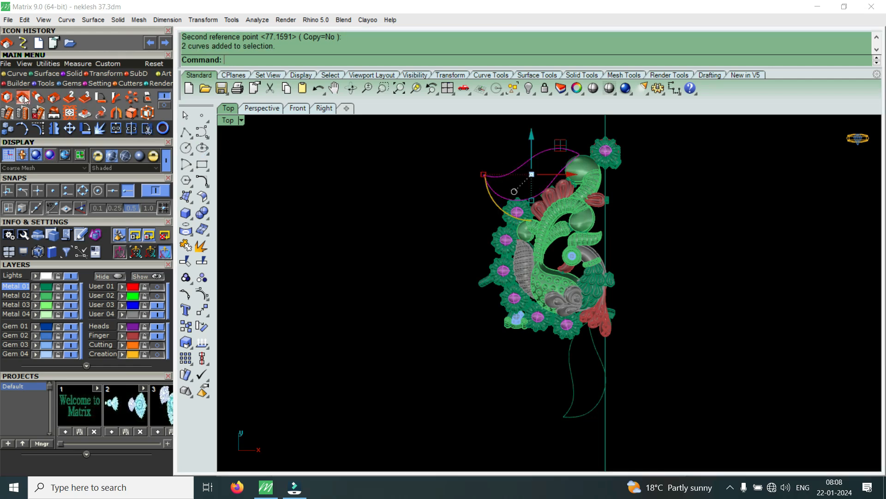
click(529, 177)
click(452, 194)
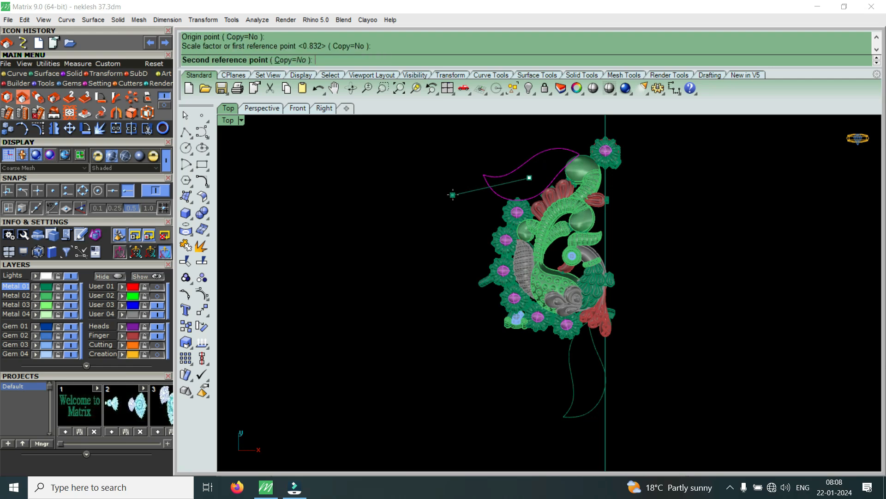
click(453, 194)
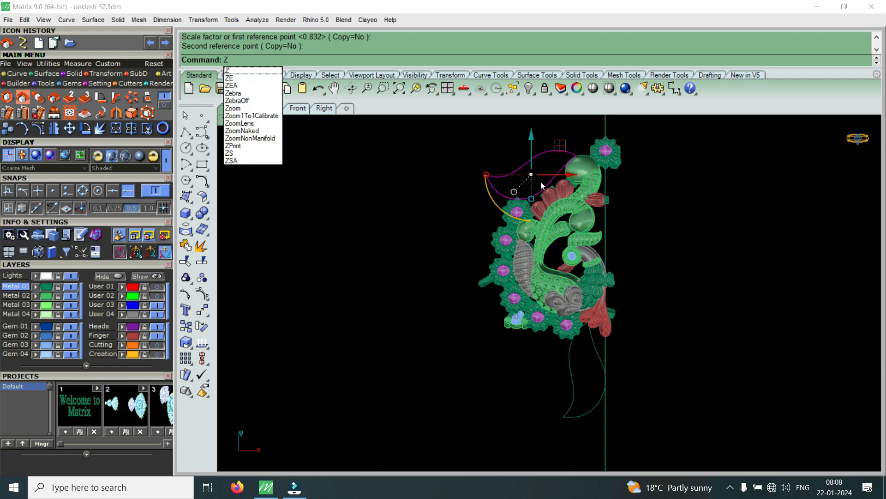
key(Escape)
key(Escape)
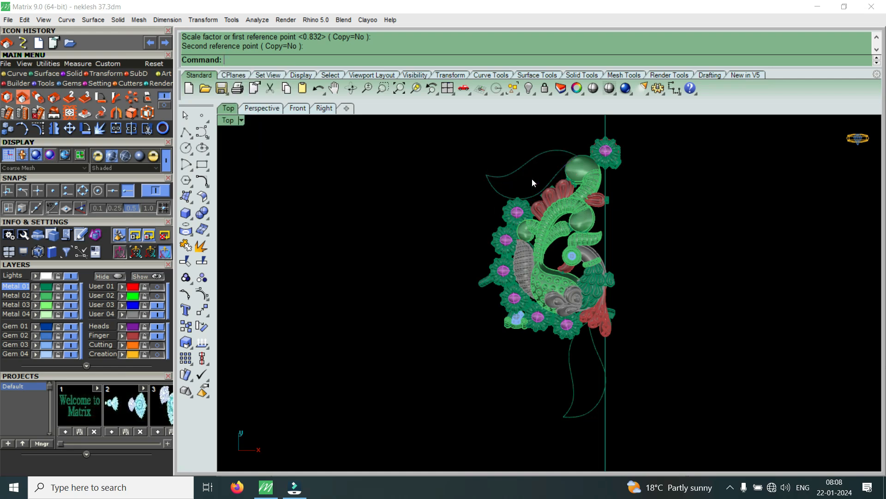
key(ctrl+z)
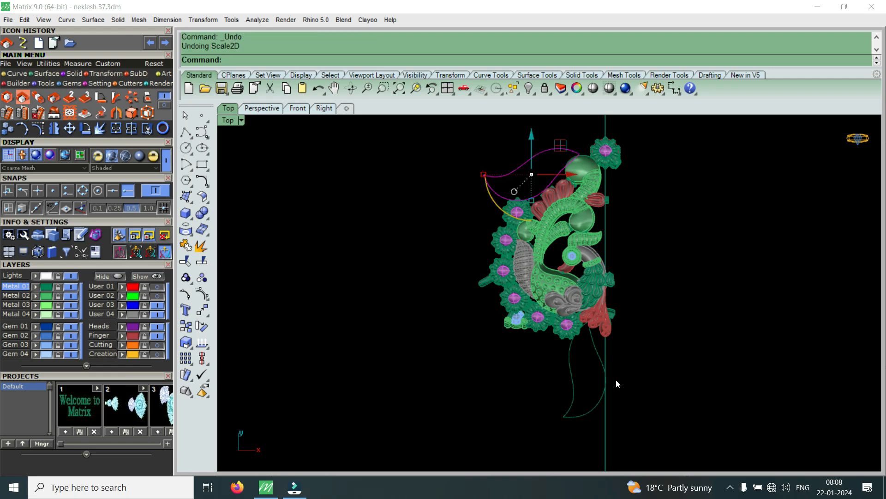
Delete both curves of the hanging leaf outline below the lowest red petals
scroll(590, 364, up, 3)
drag(600, 333, 578, 446)
key(Delete)
scroll(602, 397, down, 3)
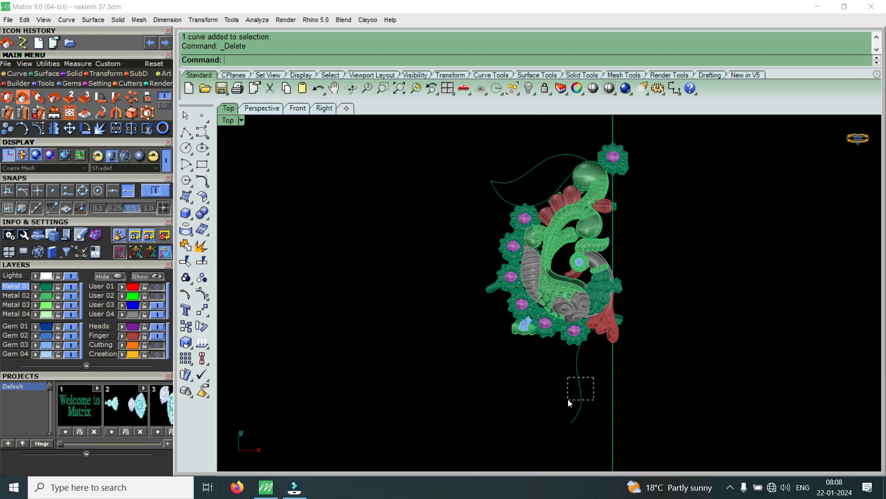
Copy the upper leaf outline to the empty area down and left of it, beside the peacock
scroll(542, 223, up, 3)
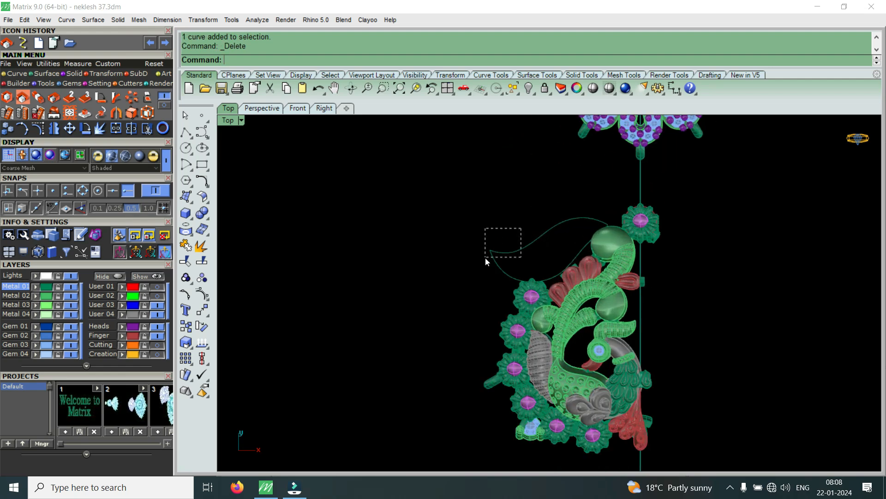
drag(486, 257, 486, 256)
click(7, 129)
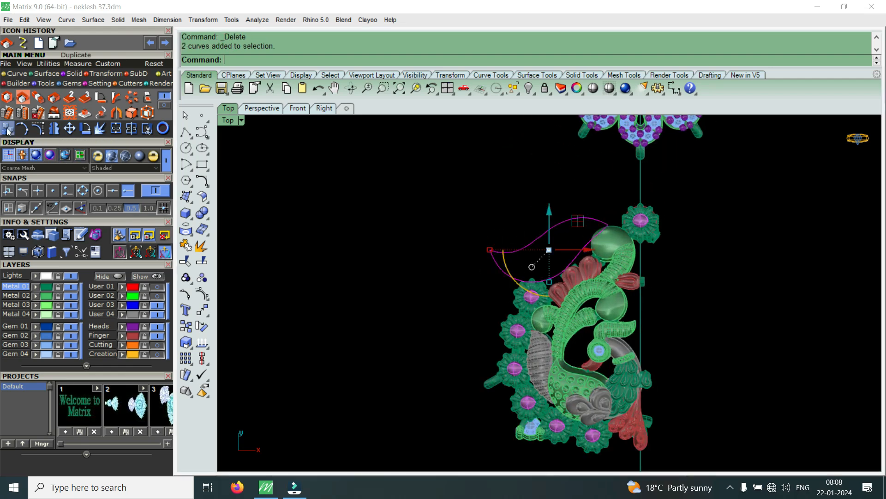
click(479, 314)
click(450, 331)
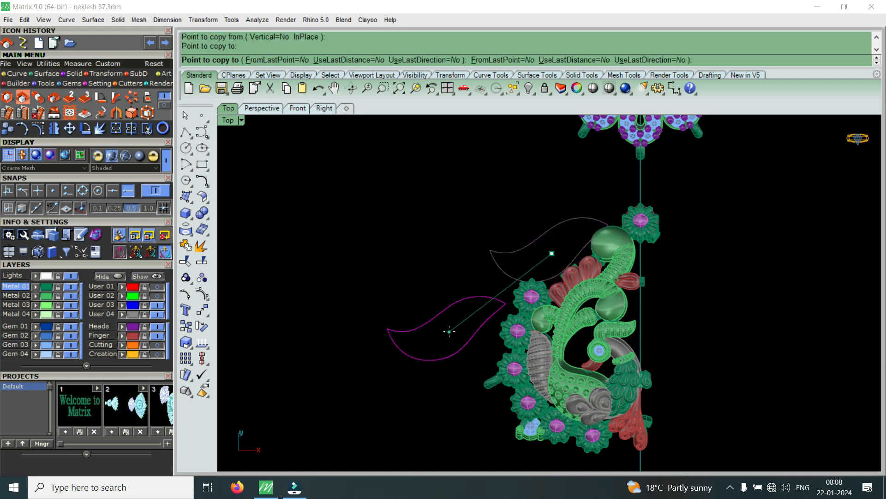
key(Return)
Shift the original leaf outline above the peacock slightly to the left
drag(497, 220, 463, 270)
click(594, 257)
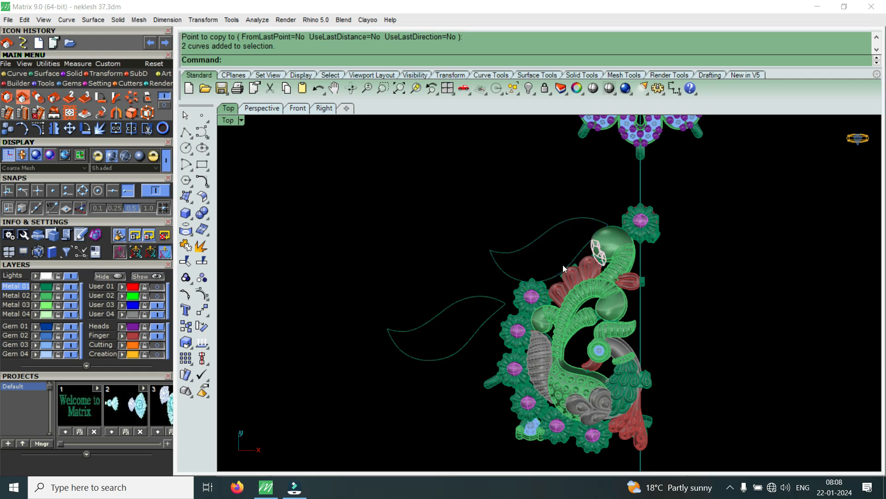
drag(513, 243, 482, 266)
drag(582, 259, 556, 259)
drag(524, 220, 536, 210)
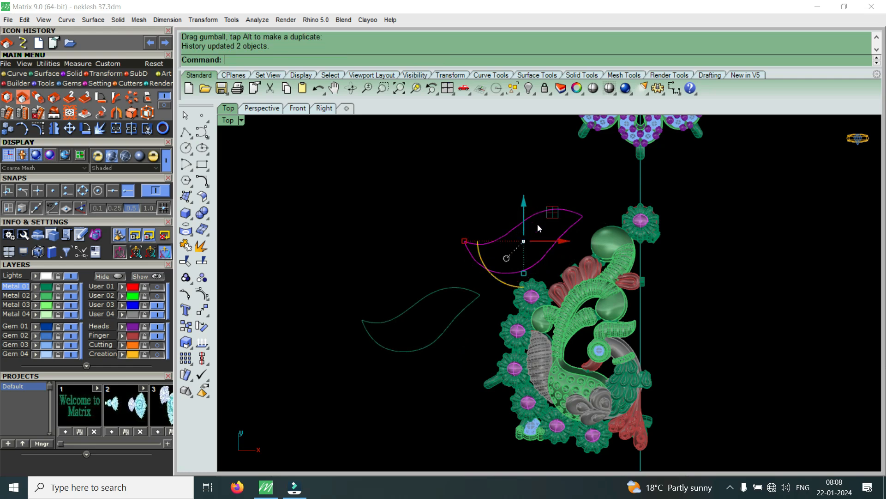
key(ctrl+z)
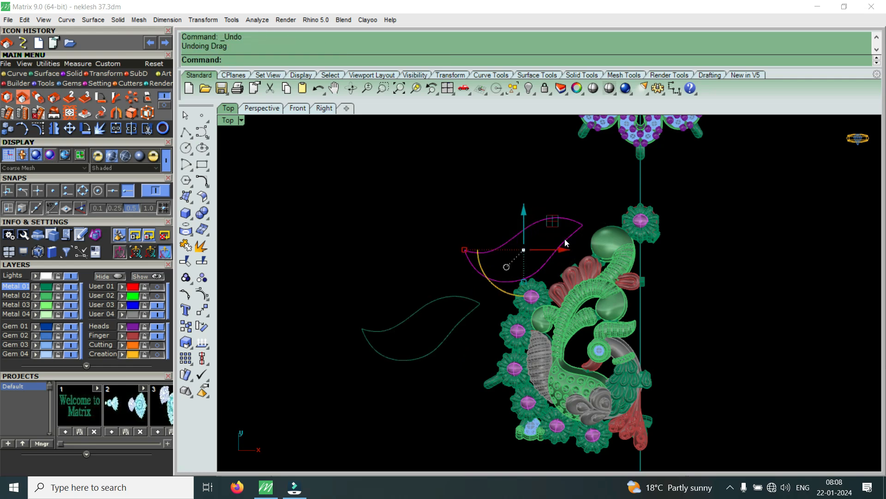
drag(563, 248, 584, 249)
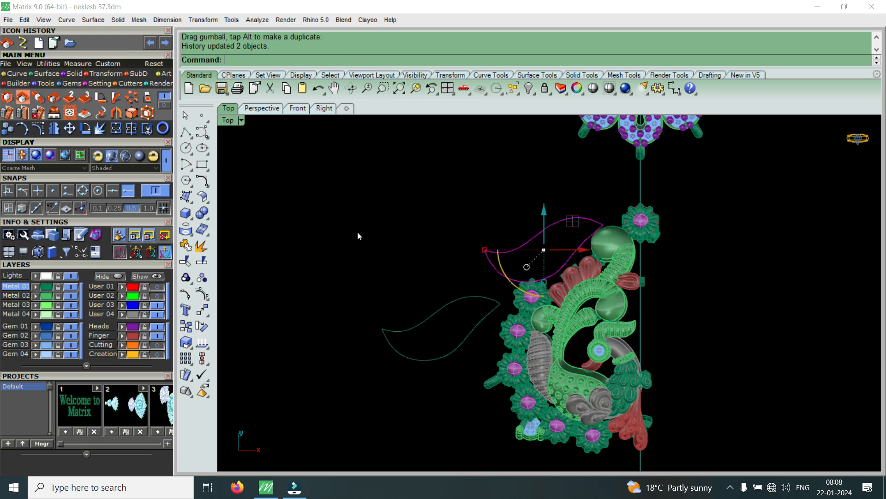
Raise the original leaf outline clear of the flowers and red petals, undoing a trial shift to the right
drag(455, 271, 416, 370)
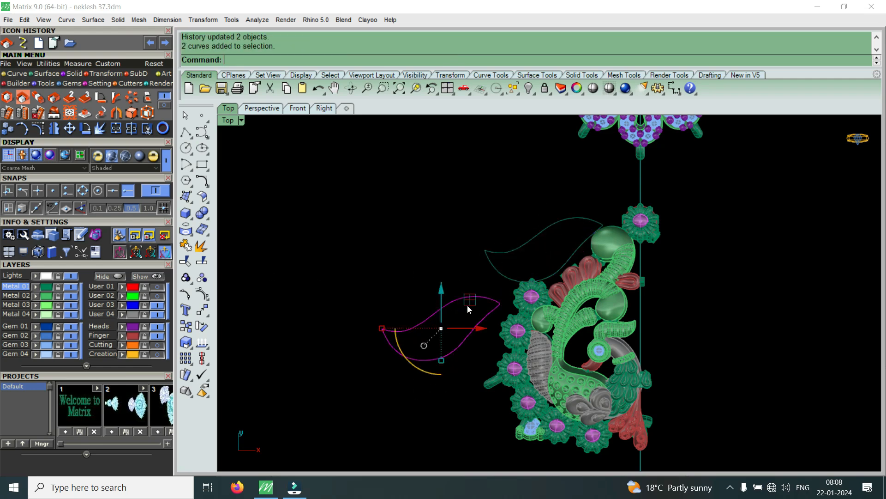
drag(540, 197, 486, 260)
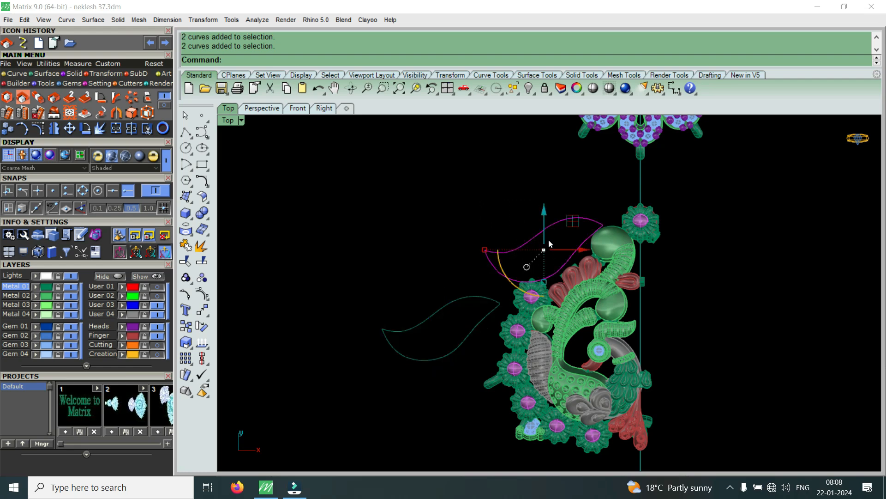
mouse_move(541, 209)
mouse_down()
mouse_move(566, 197)
mouse_move(544, 196)
mouse_up()
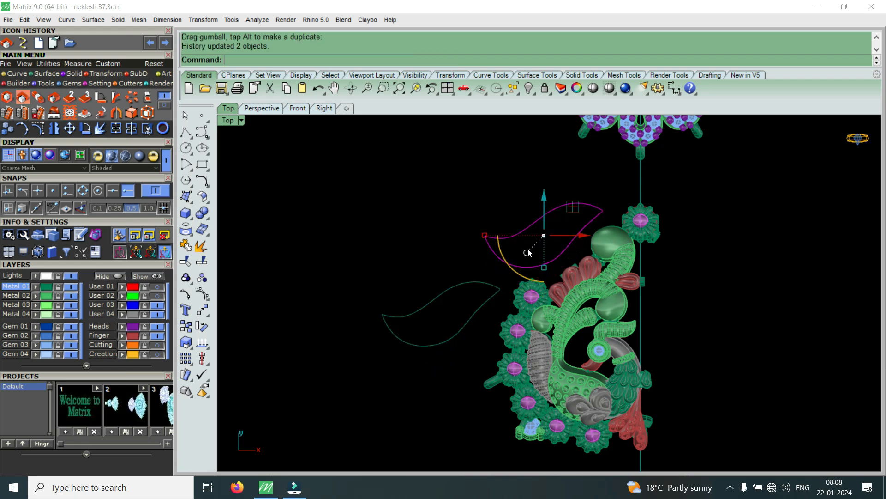
drag(580, 239, 596, 242)
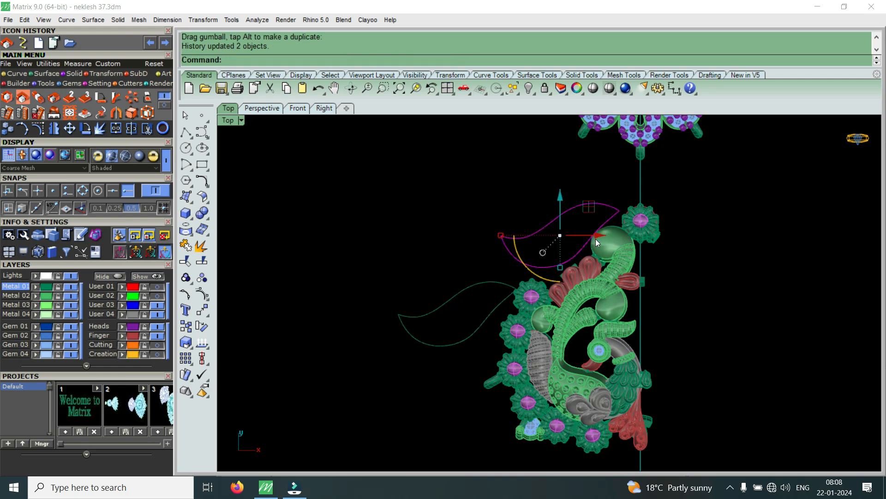
key(ctrl+z)
Delete the copied leaf outline beside the peacock and undo the deletion
drag(445, 259, 389, 367)
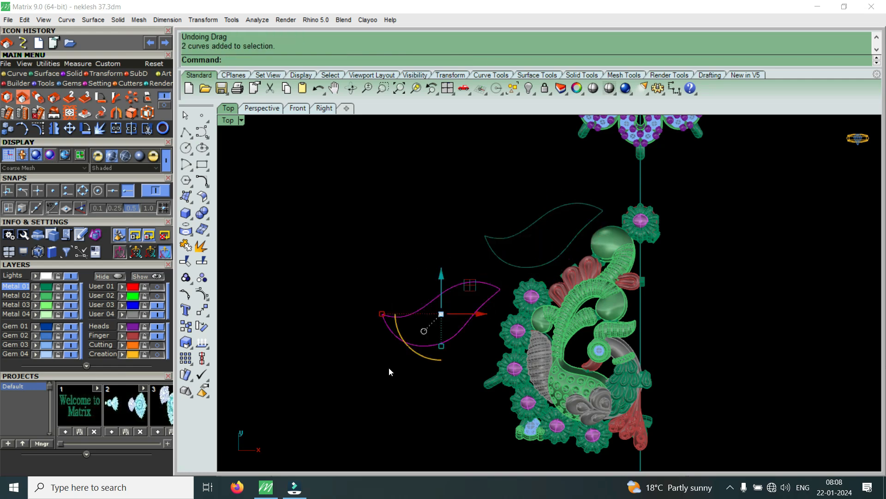
key(Delete)
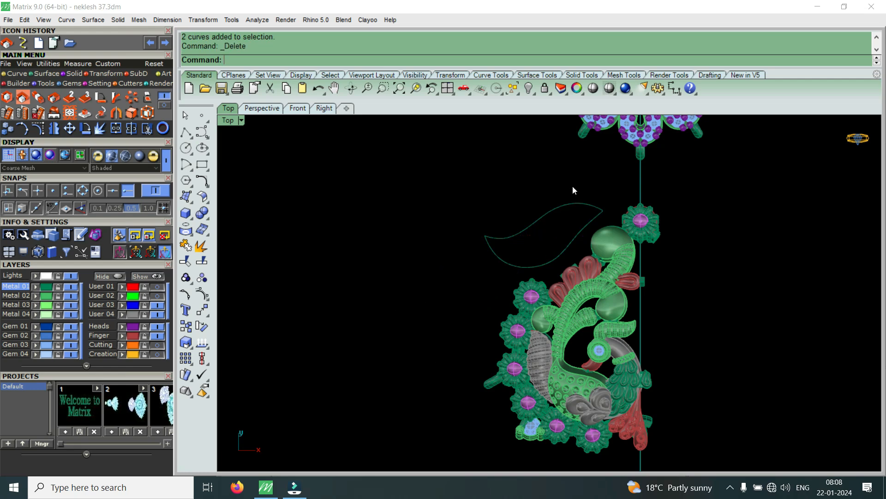
drag(542, 257, 543, 257)
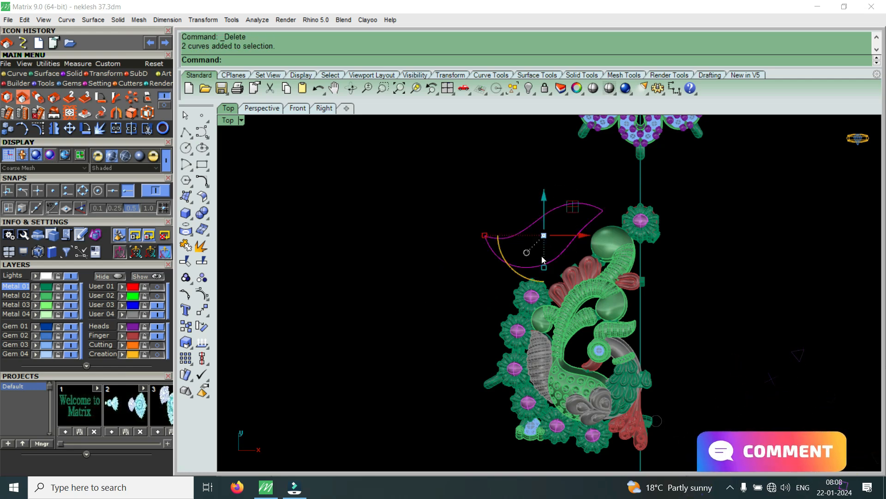
key(ctrl+z)
Raise the original leaf outline a little more and scale it down slightly in 2D around its middle
click(573, 174)
drag(573, 174, 536, 245)
drag(552, 193, 549, 207)
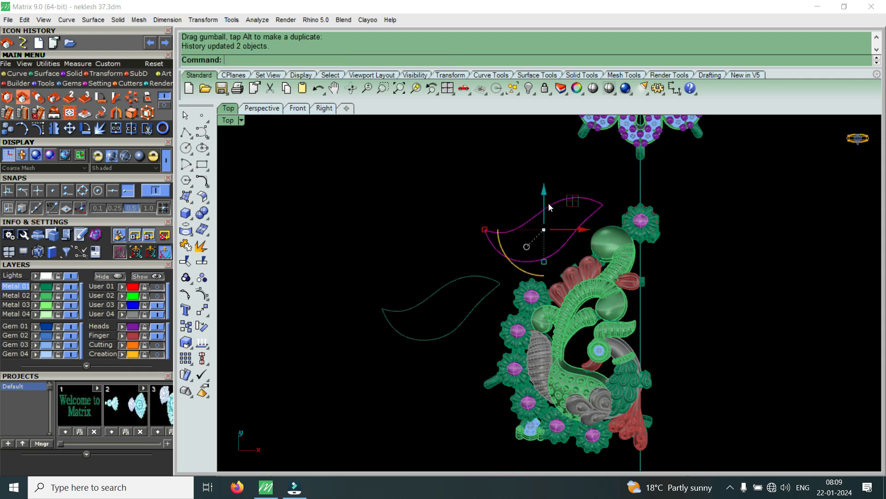
click(8, 43)
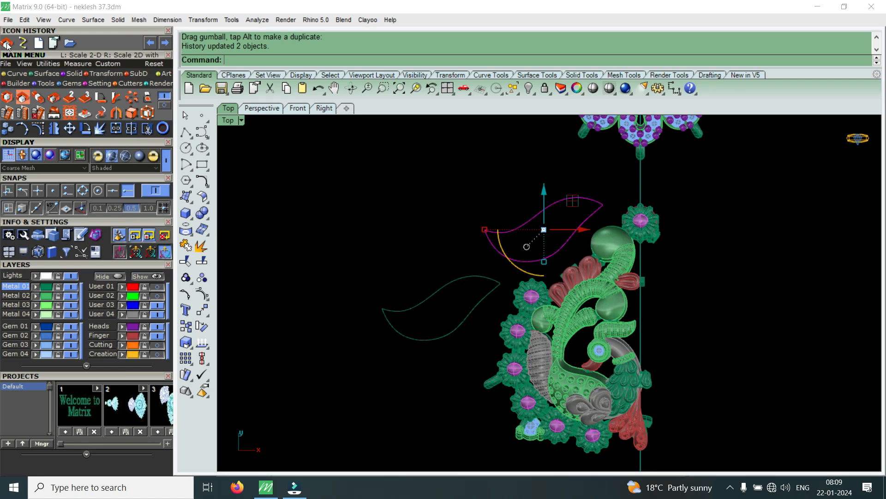
click(549, 236)
click(461, 251)
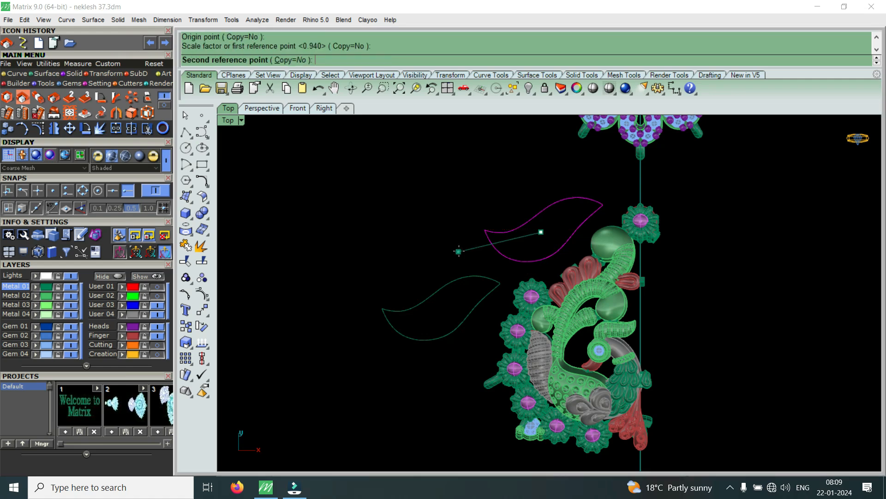
click(474, 257)
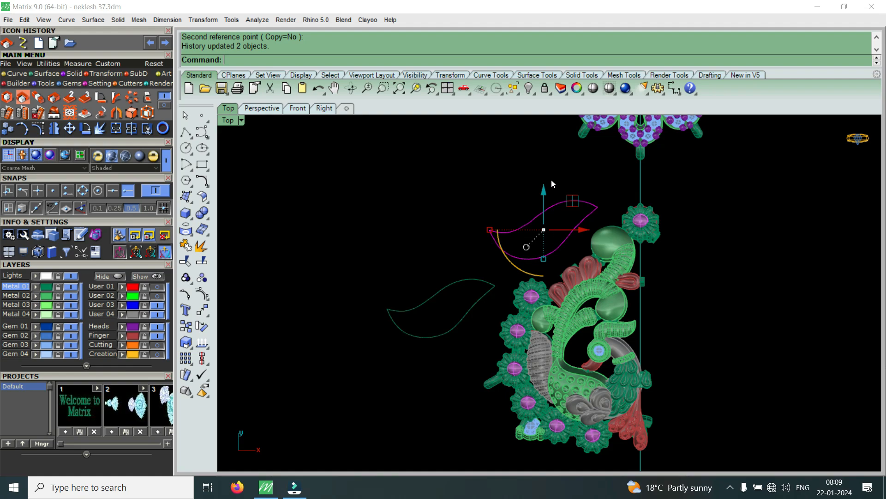
Stretch the original leaf outline lengthwise with a 1D scale from its middle, diagonally toward the top flower
scroll(555, 175, up, 3)
scroll(546, 244, down, 2)
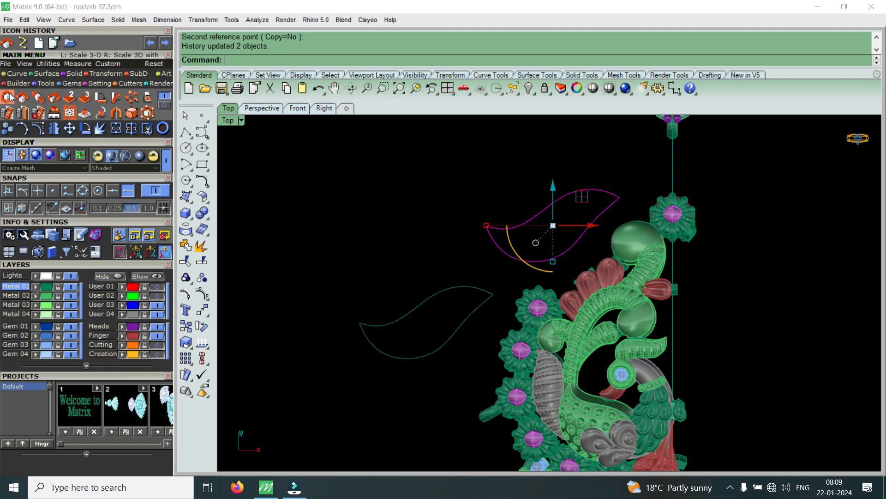
click(38, 97)
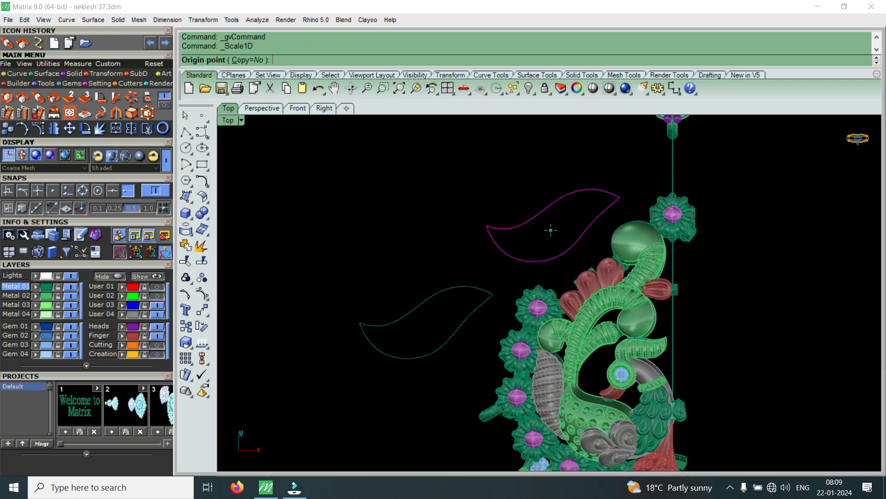
click(551, 230)
click(637, 178)
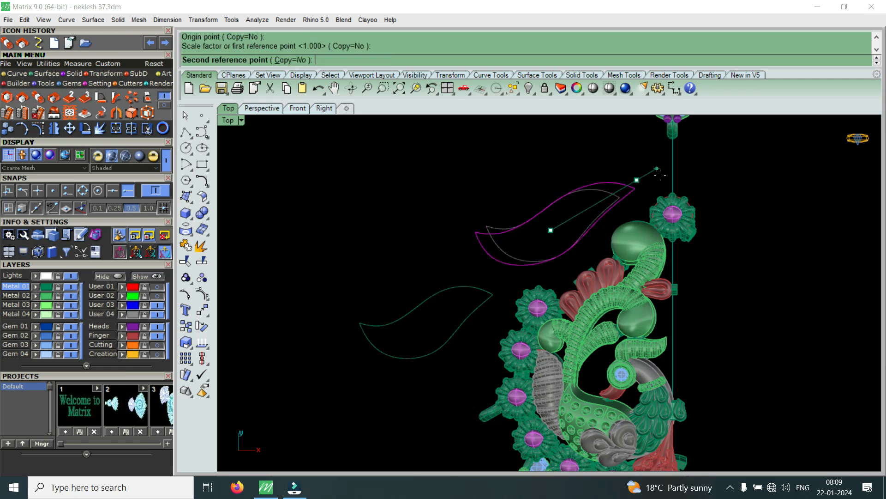
click(661, 179)
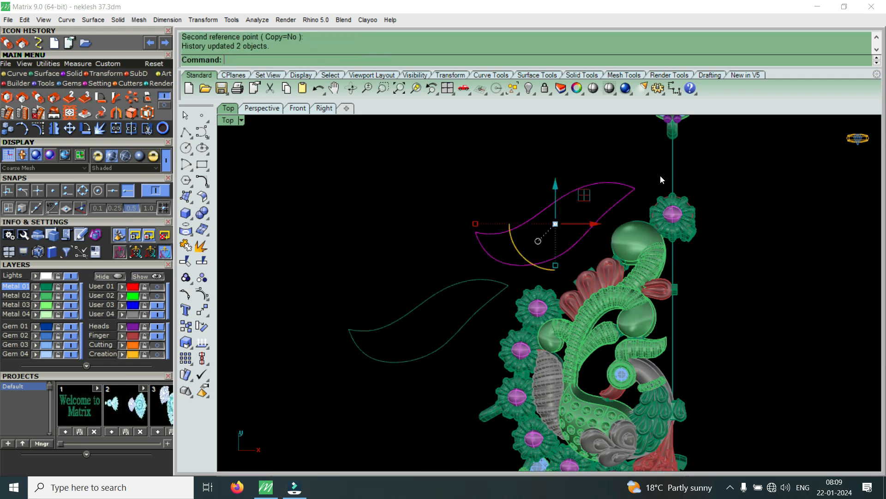
Stretch the leaf outline further along the same diagonal with another 1D scale until its upper tip reaches above the top flower's edge
key(Return)
click(565, 223)
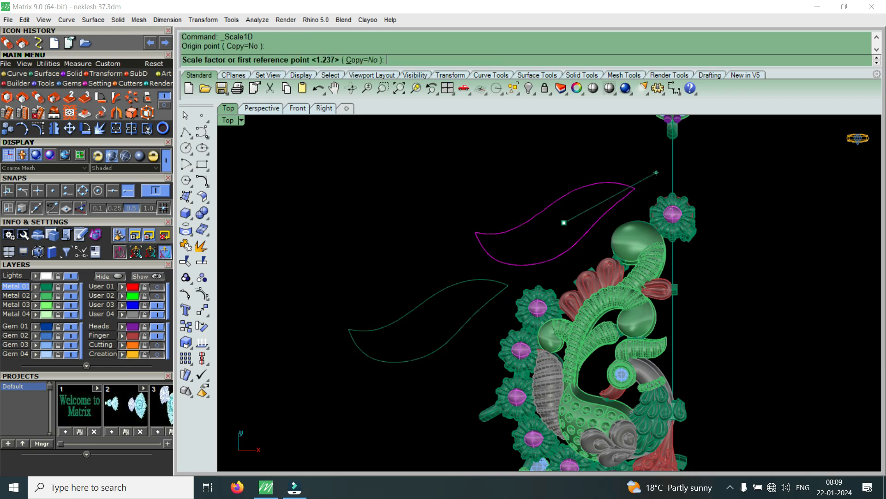
click(656, 172)
click(678, 171)
click(658, 181)
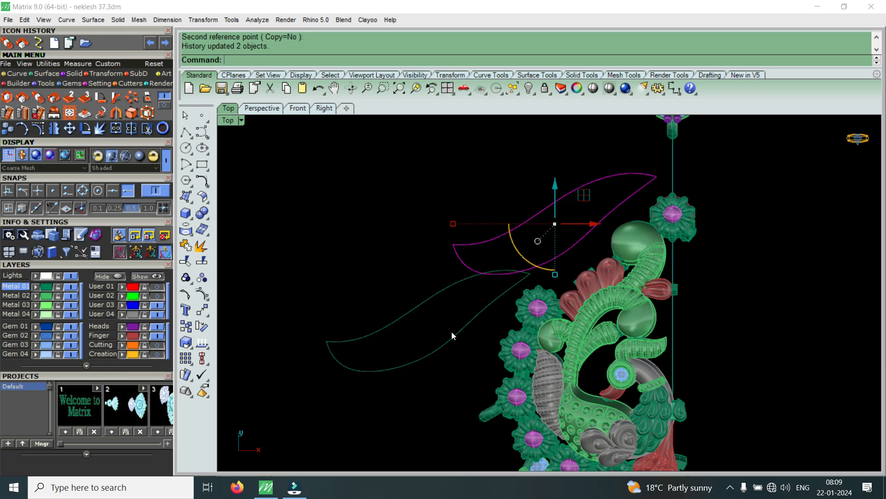
Select both curves of the upper leaf outline and raise them a little higher above the peacock
scroll(418, 296, down, 4)
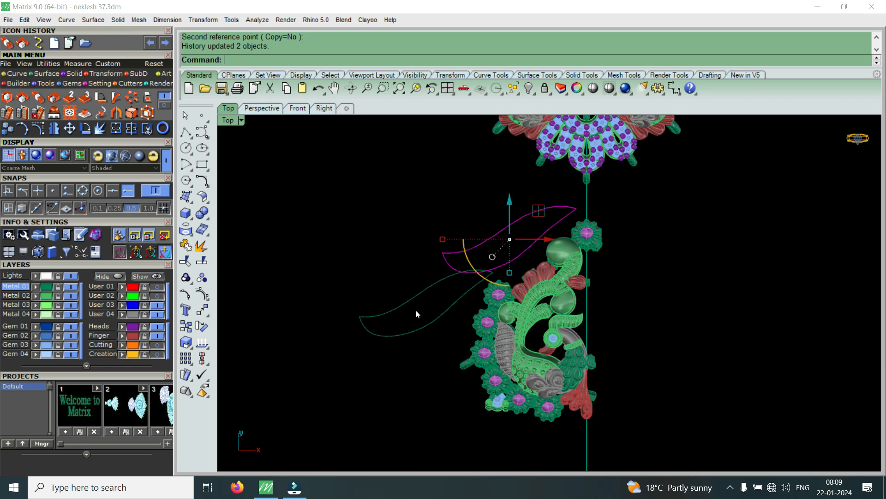
scroll(418, 308, up, 4)
scroll(443, 311, down, 4)
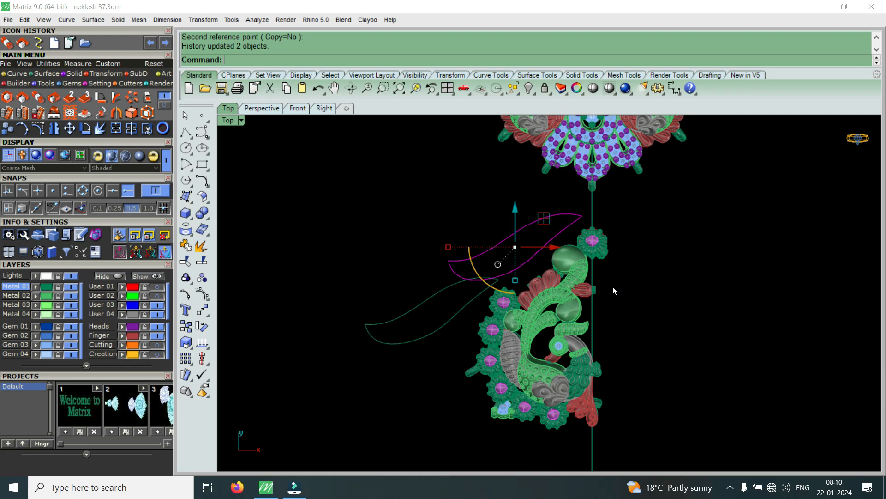
drag(473, 212, 423, 294)
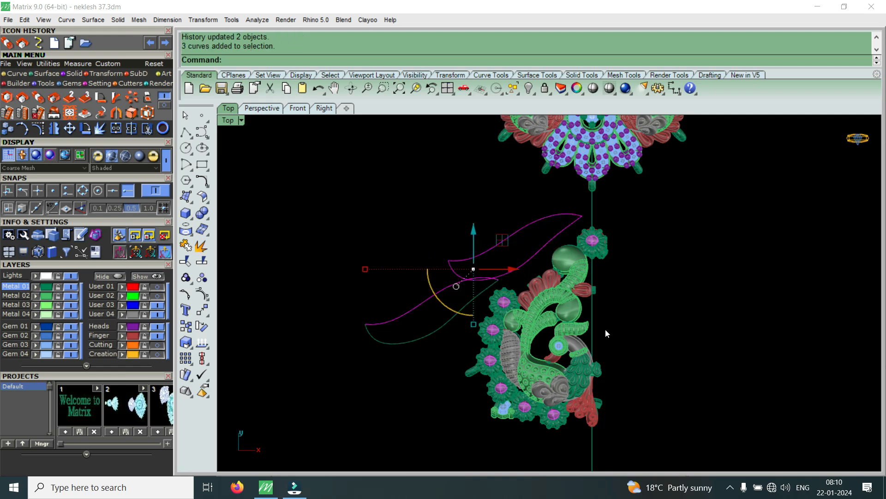
scroll(531, 221, up, 3)
drag(531, 198, 498, 308)
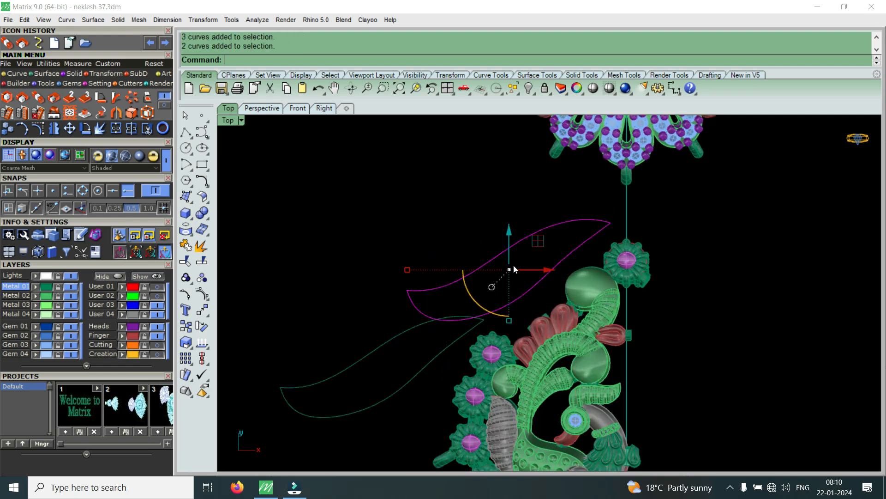
drag(511, 226, 519, 193)
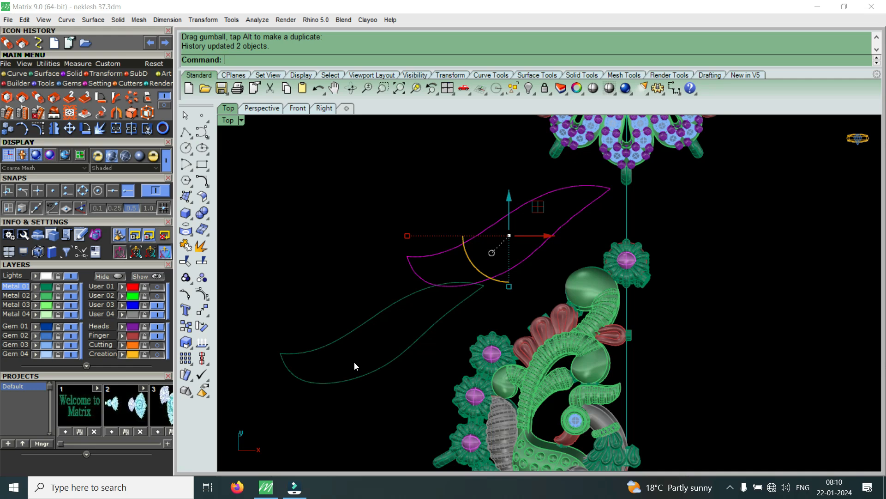
Turn off Rhino History and shift only the upper leaf outline to the left, away from the necklace's centre line
click(121, 236)
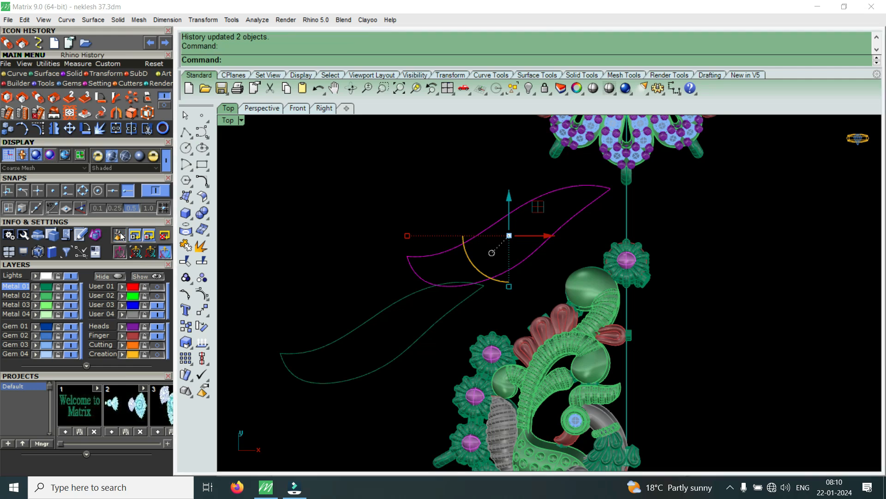
drag(511, 203, 522, 165)
scroll(566, 278, down, 5)
scroll(533, 201, up, 4)
drag(579, 253, 525, 265)
drag(481, 217, 487, 245)
scroll(557, 293, down, 2)
scroll(558, 296, down, 2)
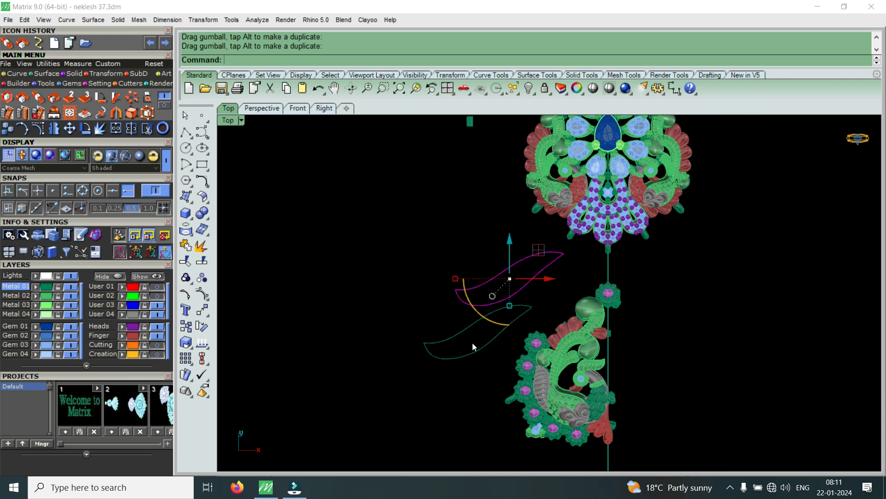
scroll(545, 282, up, 1)
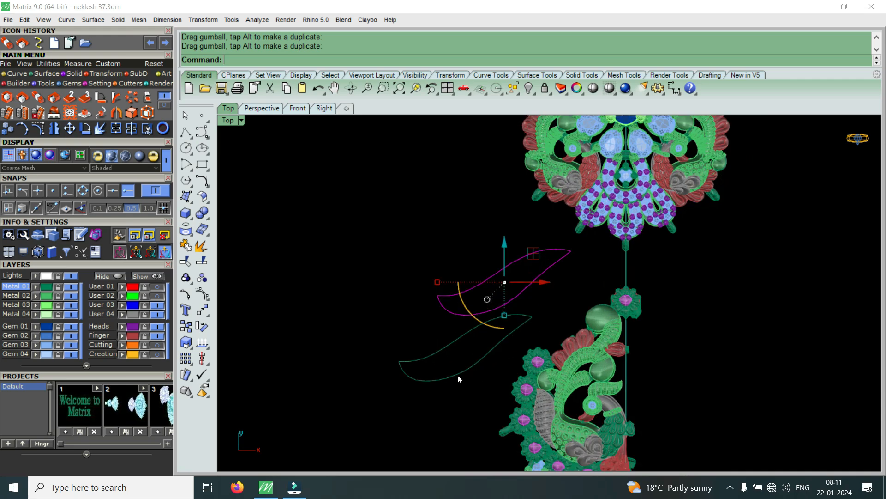
Raise the upper leaf outline slightly and move the lower one right and down so it overlaps the peacock's flower border
drag(506, 253, 515, 226)
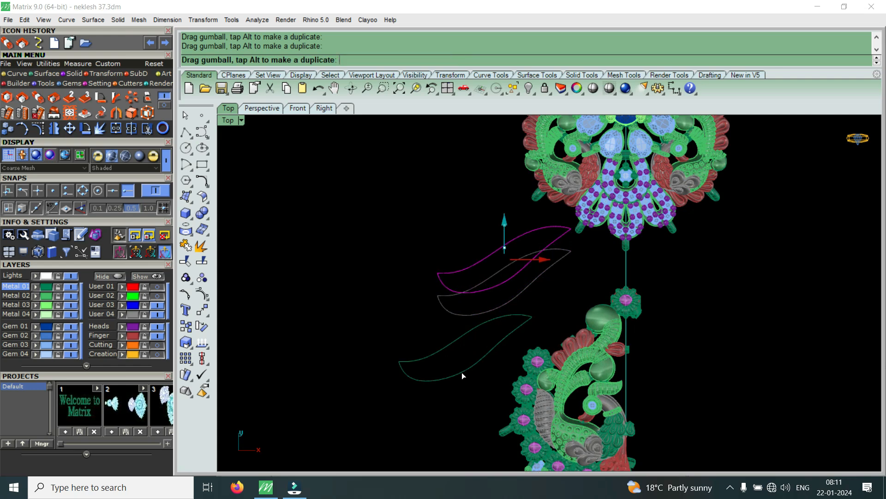
drag(435, 333, 439, 418)
drag(478, 347, 491, 332)
Select the upper leaf outline's two curves and move them farther up and left, beside the middle pendant's lower end
drag(504, 221, 456, 317)
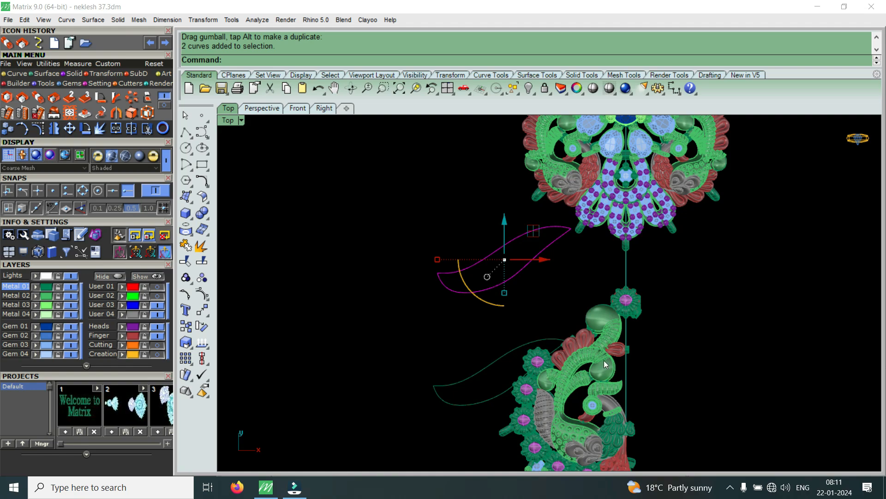
scroll(604, 360, down, 3)
scroll(612, 403, up, 6)
scroll(609, 300, down, 4)
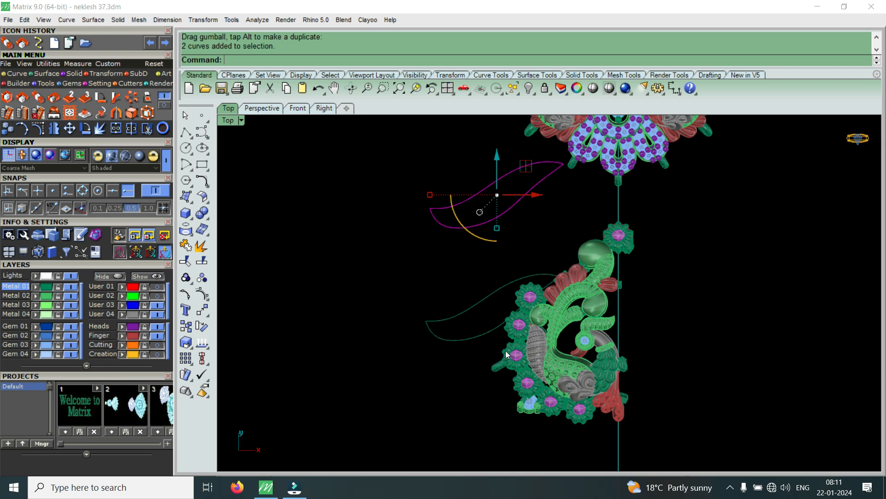
scroll(505, 350, down, 4)
scroll(506, 217, up, 4)
scroll(501, 236, up, 1)
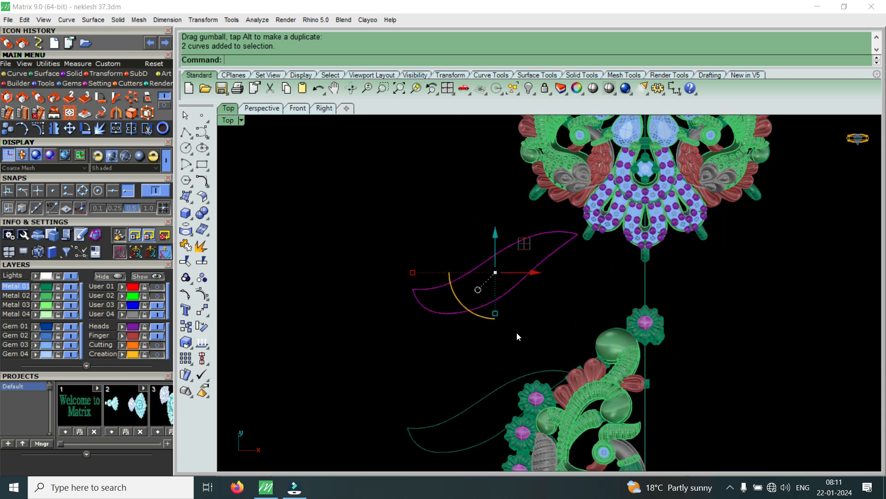
scroll(485, 388, down, 2)
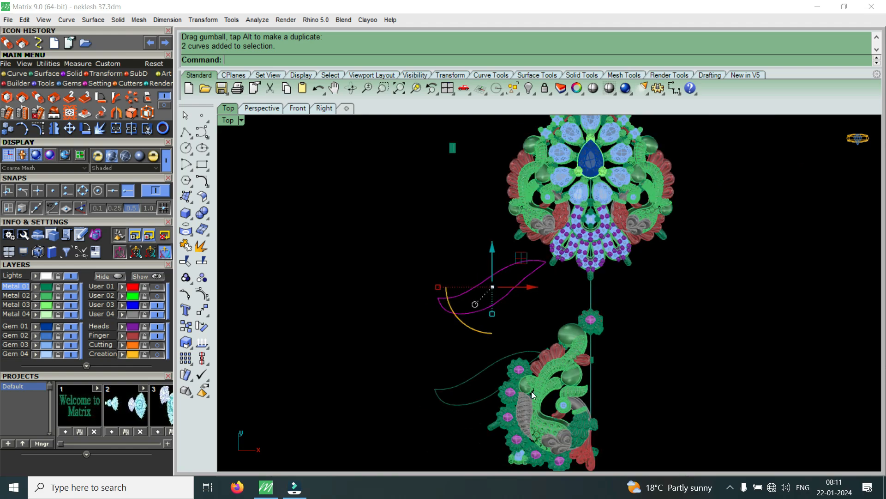
drag(493, 259, 517, 237)
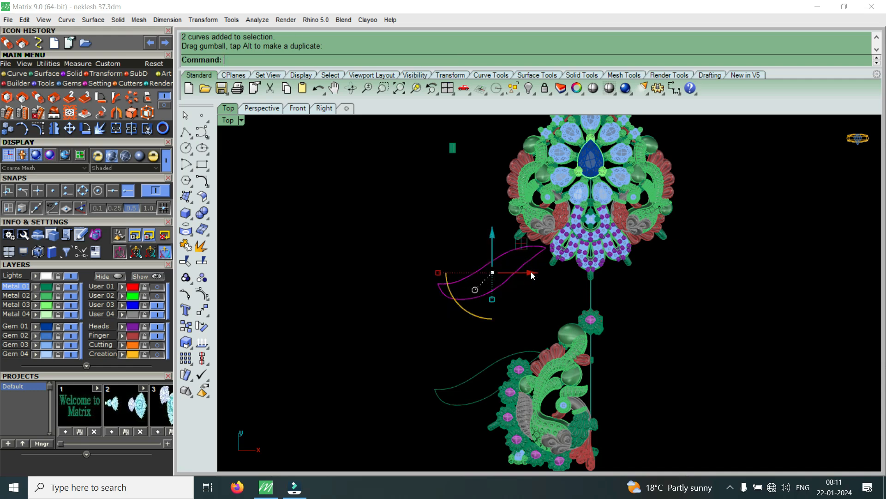
drag(531, 275, 514, 277)
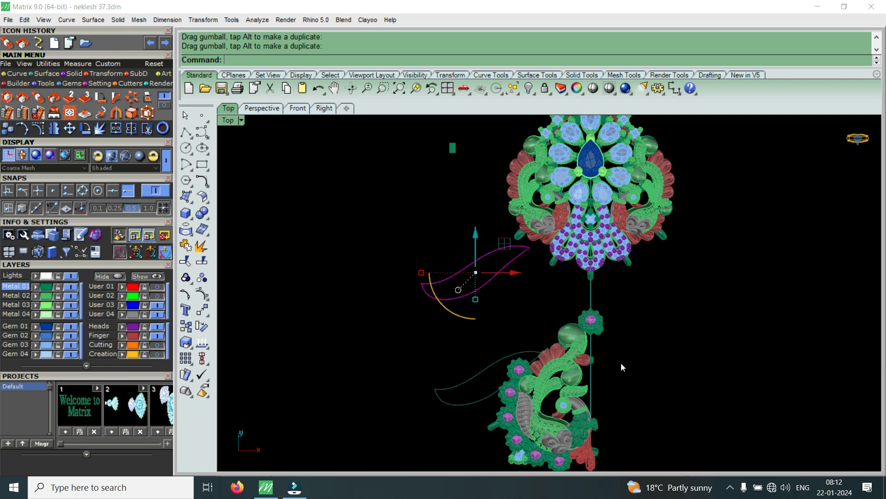
Examine the peacock half-pendant and its leaf outlines against the pendants above, leaving nothing selected
scroll(531, 377, up, 1)
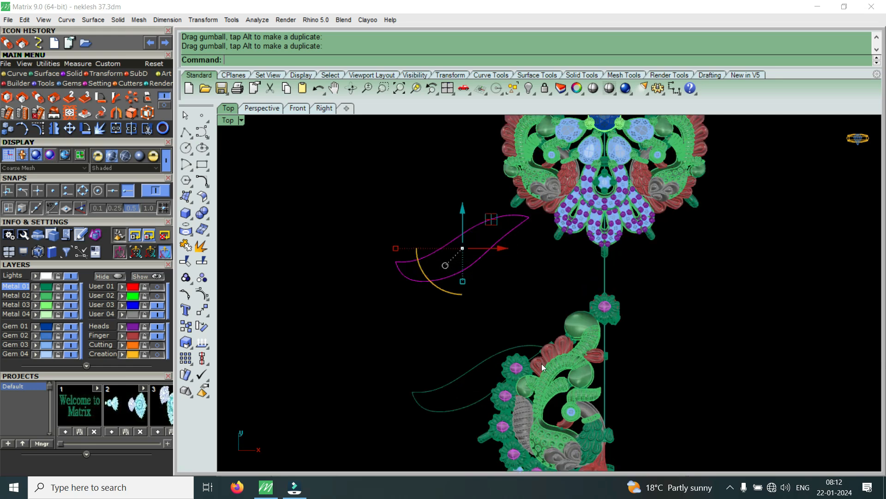
click(566, 344)
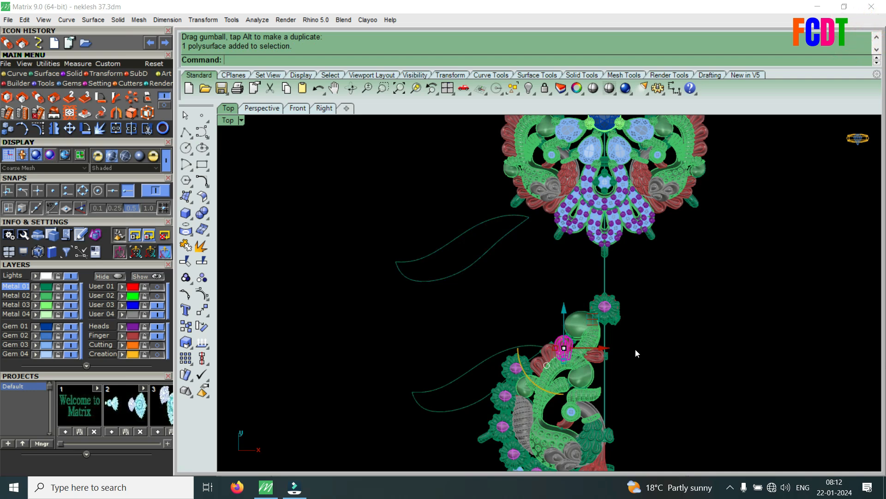
scroll(614, 360, down, 3)
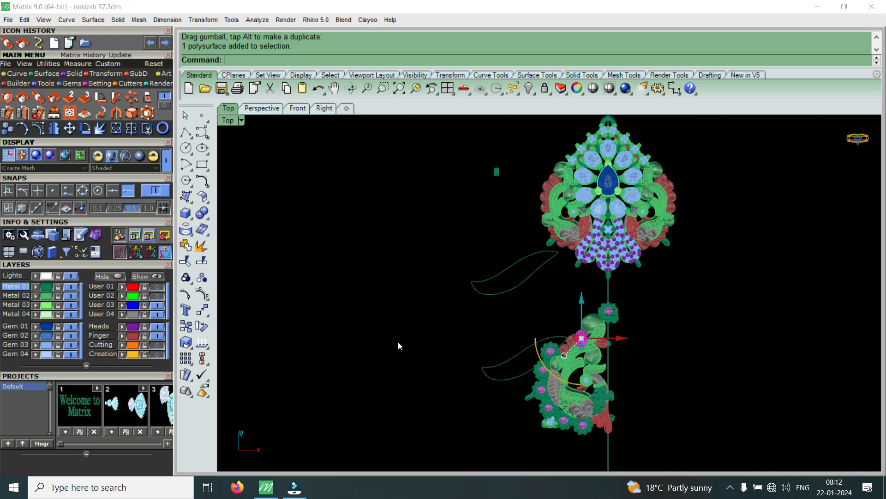
scroll(555, 394, up, 2)
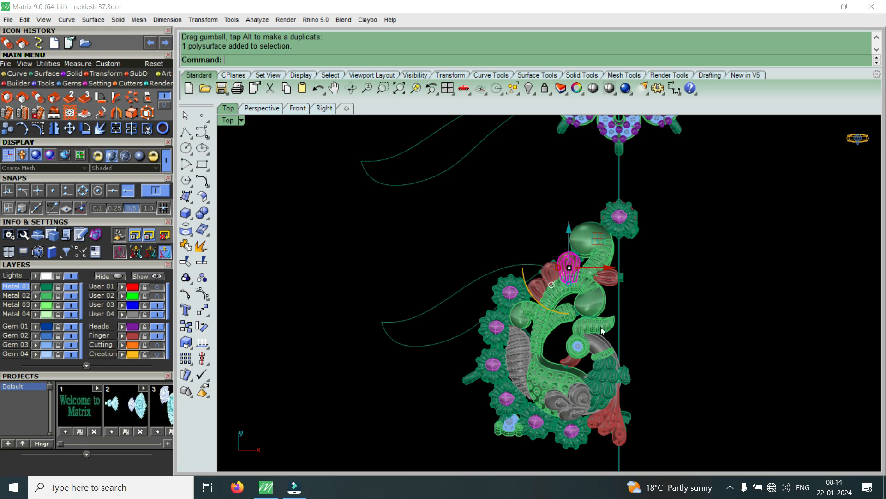
scroll(598, 355, down, 5)
scroll(593, 360, down, 5)
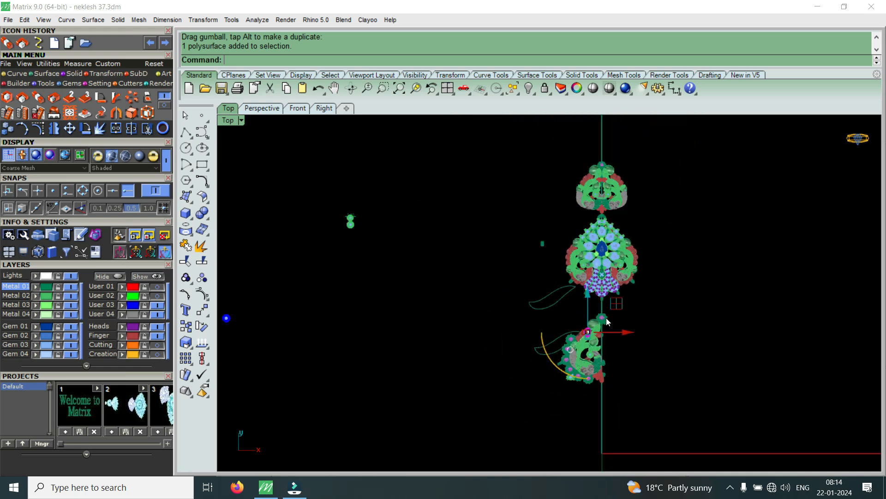
scroll(613, 214, up, 5)
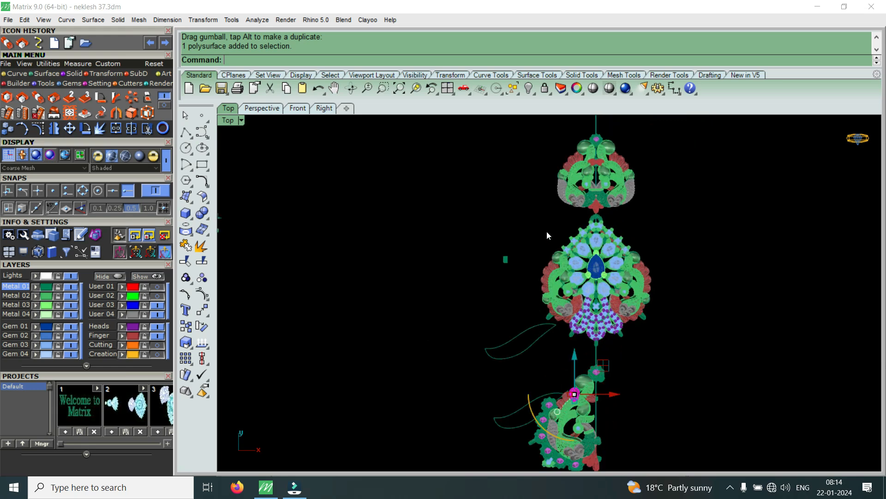
scroll(528, 208, down, 2)
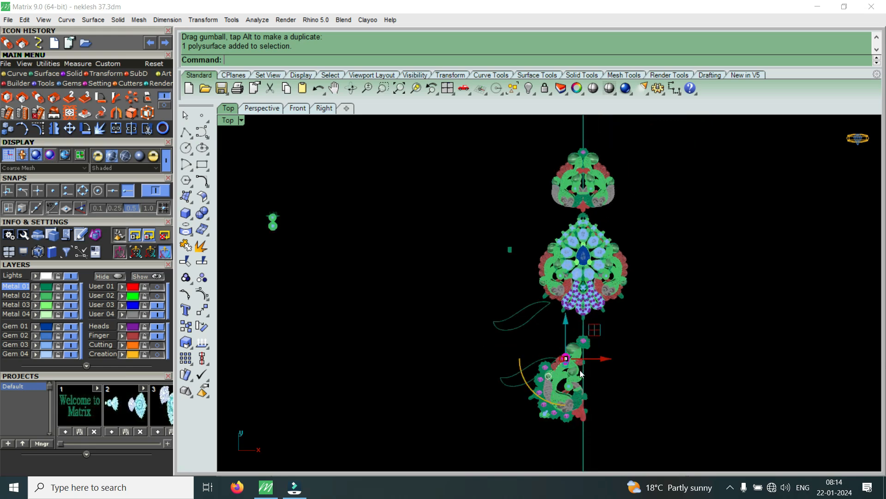
scroll(580, 372, up, 3)
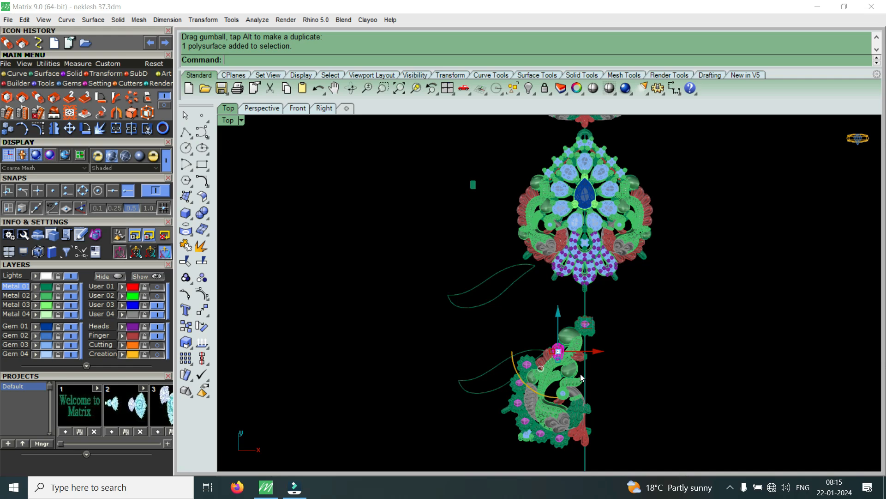
scroll(557, 428, down, 1)
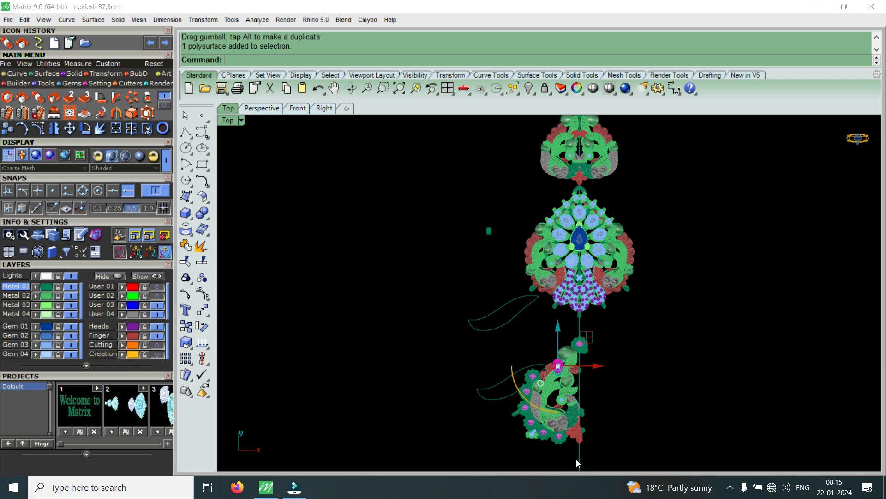
scroll(539, 403, down, 1)
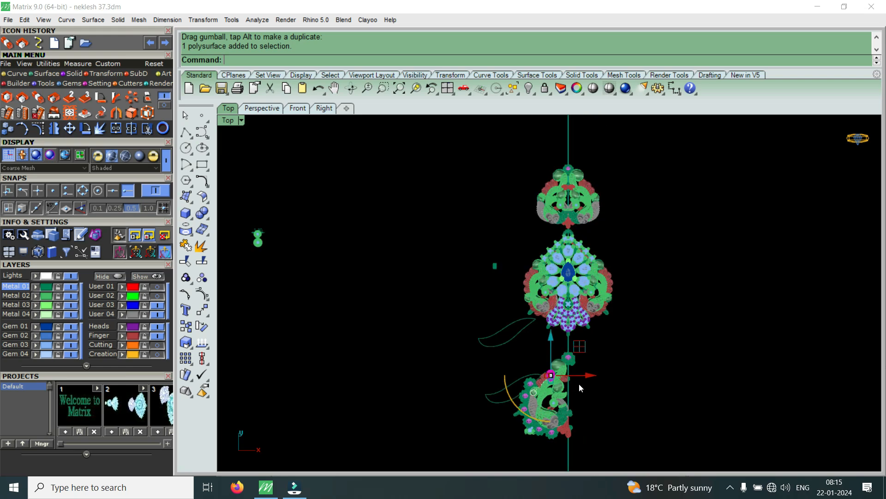
scroll(579, 383, up, 1)
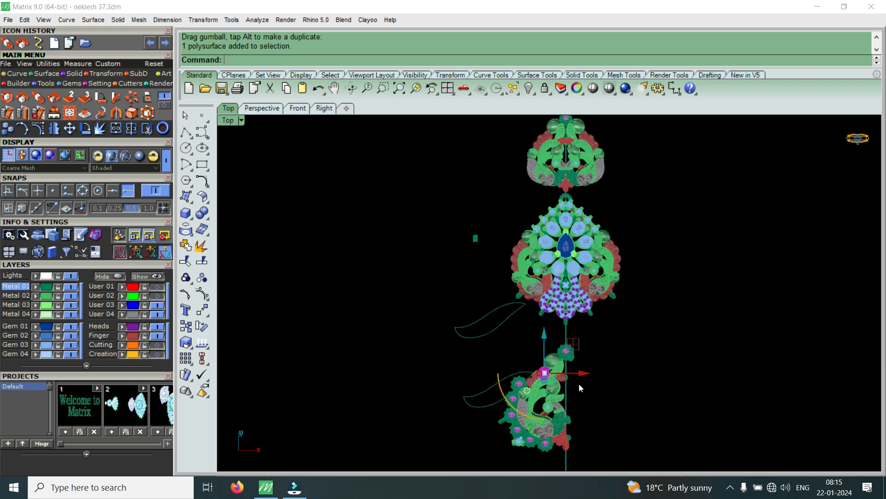
key(Escape)
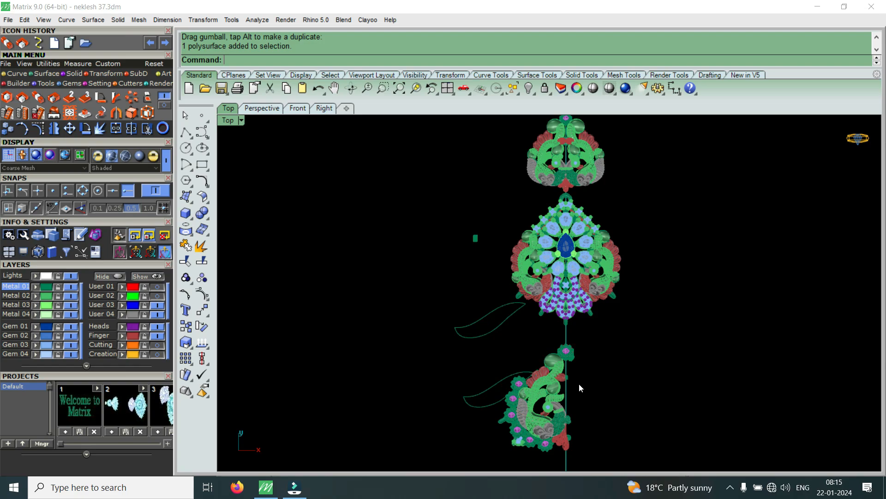